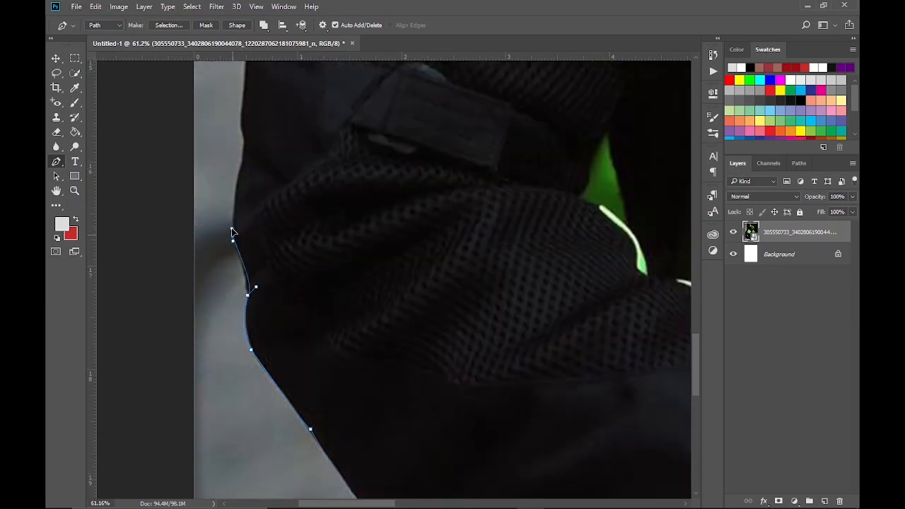
Trace the Pen tool path up the outer sleeve and along the collar, neck and ear to the goggles' edge
{"action": "scroll", "coordinate": [279, 406], "scroll_direction": "up", "scroll_amount": 8}
{"action": "scroll", "coordinate": [279, 405], "scroll_direction": "right", "scroll_amount": 10}
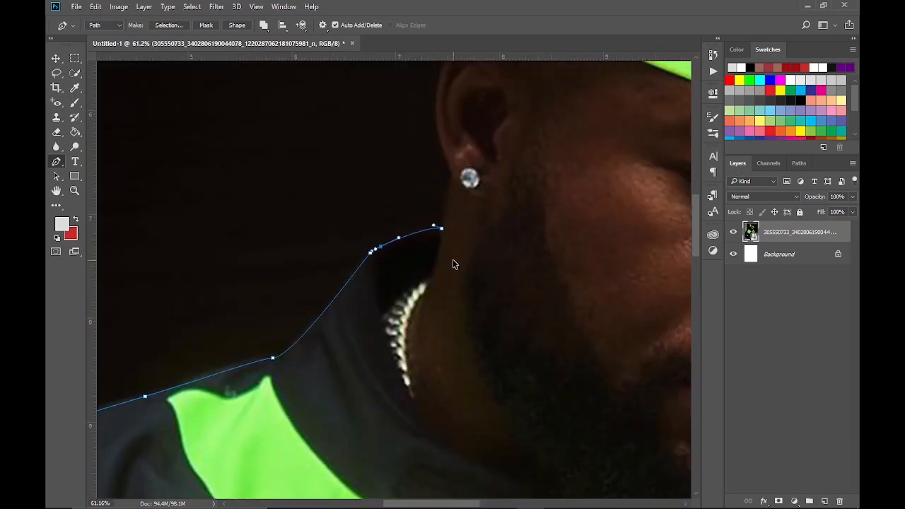
{"action": "key", "text": "ctrl+alt+z"}
{"action": "scroll", "coordinate": [453, 265], "scroll_direction": "up", "scroll_amount": 9}
{"action": "left_click_drag", "start_coordinate": [451, 339], "coordinate": [452, 285]}
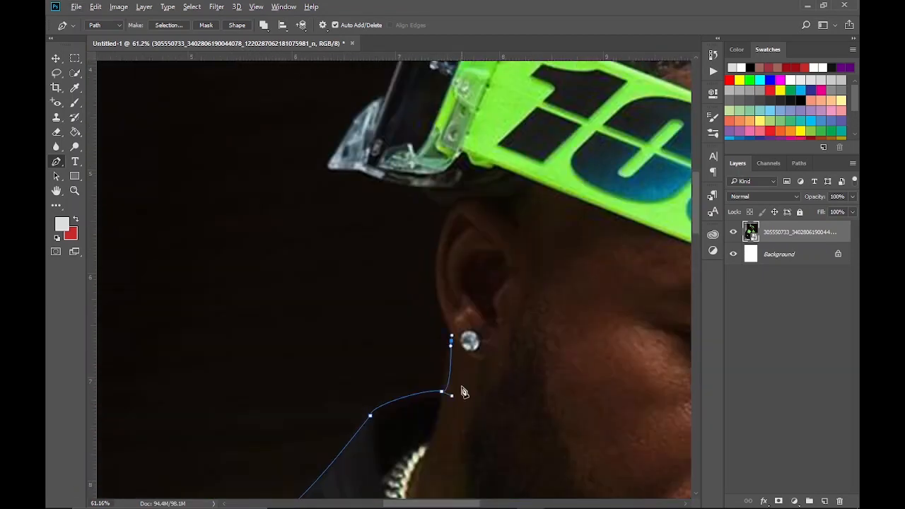
{"action": "left_click_drag", "start_coordinate": [451, 215], "coordinate": [473, 199]}
{"action": "scroll", "coordinate": [459, 220], "scroll_direction": "up", "scroll_amount": 1}
{"action": "left_click_drag", "start_coordinate": [447, 226], "coordinate": [429, 216]}
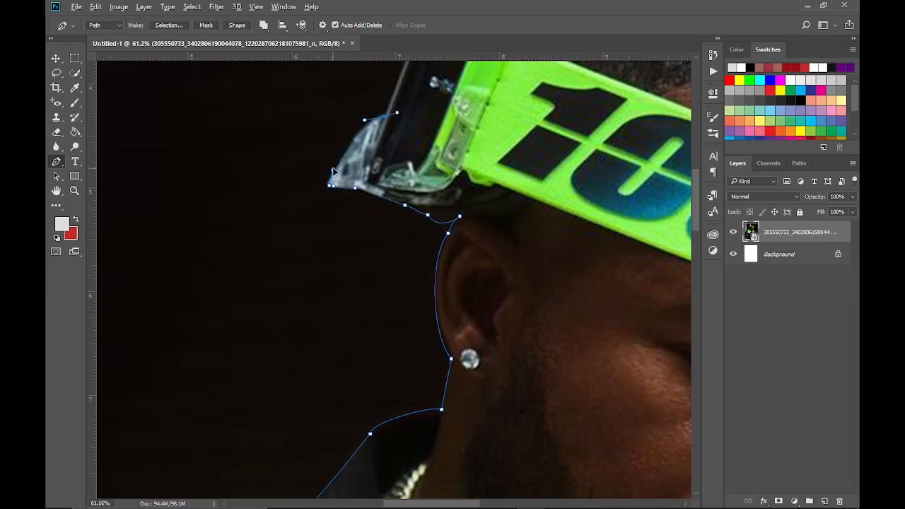
Continue the path around the goggles and over the top of the man's hair towards his forehead
{"action": "scroll", "coordinate": [333, 172], "scroll_direction": "up", "scroll_amount": 12}
{"action": "left_click_drag", "start_coordinate": [448, 162], "coordinate": [491, 176]}
{"action": "left_click_drag", "start_coordinate": [531, 205], "coordinate": [540, 217]}
{"action": "scroll", "coordinate": [470, 217], "scroll_direction": "right", "scroll_amount": 15}
{"action": "left_click_drag", "start_coordinate": [471, 205], "coordinate": [503, 216]}
{"action": "left_click_drag", "start_coordinate": [629, 372], "coordinate": [636, 496]}
Continue the path around the front end of the green 100% strap and down the man's face
{"action": "scroll", "coordinate": [630, 367], "scroll_direction": "down", "scroll_amount": 5}
{"action": "left_click_drag", "start_coordinate": [645, 263], "coordinate": [644, 273]}
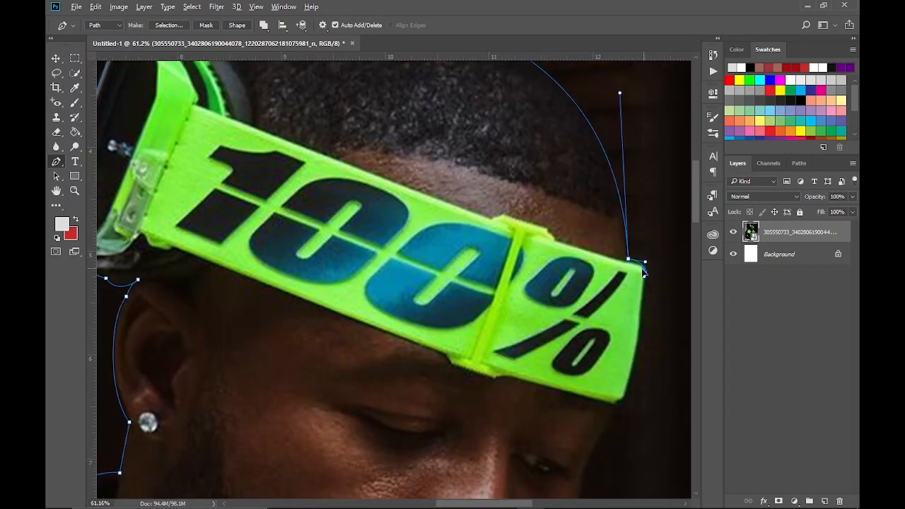
{"action": "left_click_drag", "start_coordinate": [622, 401], "coordinate": [618, 409]}
{"action": "scroll", "coordinate": [618, 407], "scroll_direction": "down", "scroll_amount": 7}
{"action": "left_click_drag", "start_coordinate": [588, 319], "coordinate": [580, 337]}
Extend the path down past the beard and over the shoulder to the upper part of the jacket sleeve
{"action": "scroll", "coordinate": [536, 397], "scroll_direction": "down", "scroll_amount": 10}
{"action": "left_click_drag", "start_coordinate": [534, 250], "coordinate": [525, 266]}
{"action": "left_click_drag", "start_coordinate": [518, 305], "coordinate": [513, 315]}
{"action": "left_click_drag", "start_coordinate": [577, 297], "coordinate": [601, 327]}
{"action": "left_click_drag", "start_coordinate": [493, 372], "coordinate": [519, 471]}
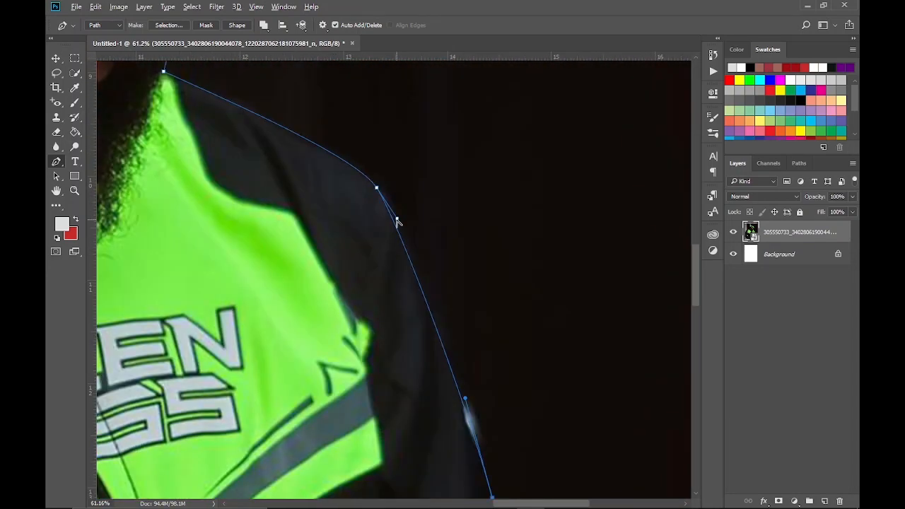
Continue the path around the sleeve's elbow and forearm to the cuff at the photo's bottom edge
{"action": "scroll", "coordinate": [492, 339], "scroll_direction": "down", "scroll_amount": 14}
{"action": "left_click_drag", "start_coordinate": [542, 303], "coordinate": [550, 319]}
{"action": "left_click_drag", "start_coordinate": [587, 366], "coordinate": [587, 380]}
{"action": "scroll", "coordinate": [573, 319], "scroll_direction": "down", "scroll_amount": 10}
{"action": "left_click_drag", "start_coordinate": [562, 182], "coordinate": [554, 187]}
{"action": "left_click_drag", "start_coordinate": [515, 257], "coordinate": [499, 262]}
{"action": "scroll", "coordinate": [537, 283], "scroll_direction": "down", "scroll_amount": 5}
{"action": "left_click_drag", "start_coordinate": [351, 466], "coordinate": [330, 472]}
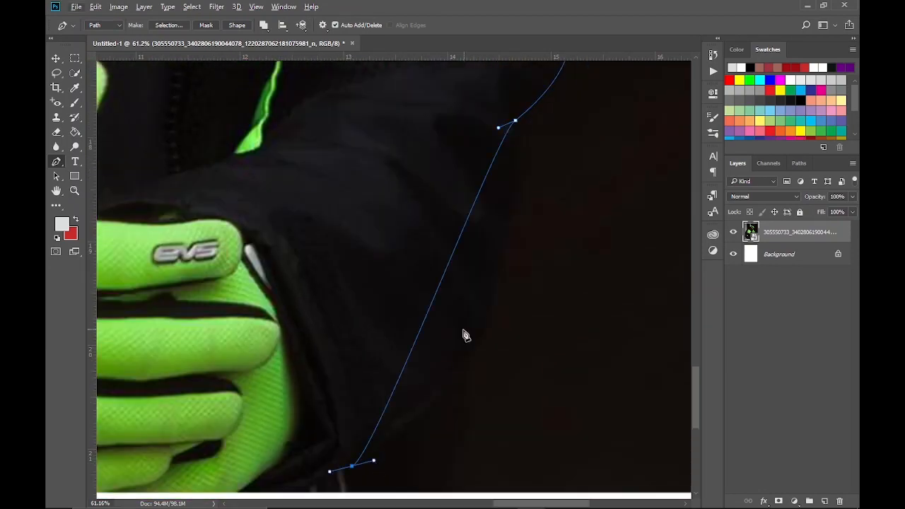
{"action": "scroll", "coordinate": [464, 331], "scroll_direction": "down", "scroll_amount": 2}
{"action": "left_click", "coordinate": [309, 444]}
{"action": "scroll", "coordinate": [329, 429], "scroll_direction": "down", "scroll_amount": 4}
Add a dark solid colour fill layer beneath the cut-out photo
{"action": "left_click", "coordinate": [795, 502]}
{"action": "left_click", "coordinate": [550, 297]}
{"action": "left_click_drag", "start_coordinate": [396, 408], "coordinate": [413, 424]}
{"action": "scroll", "coordinate": [526, 439], "scroll_direction": "down", "scroll_amount": 5}
{"action": "left_click", "coordinate": [539, 484]}
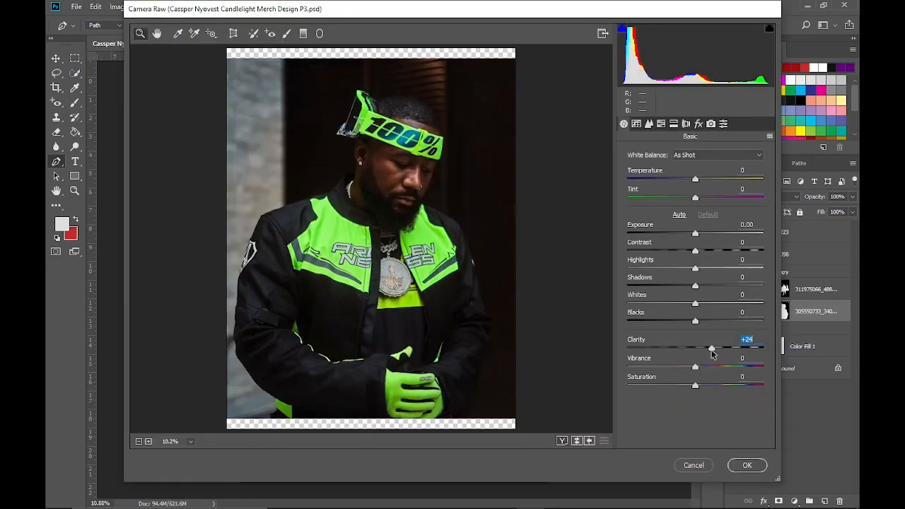
In Camera Raw, set sharpening amount to 30, luminance noise reduction to 20 and color noise reduction to 3
{"action": "left_click", "coordinate": [637, 124]}
{"action": "left_click", "coordinate": [649, 124]}
{"action": "left_click_drag", "start_coordinate": [629, 172], "coordinate": [632, 171]}
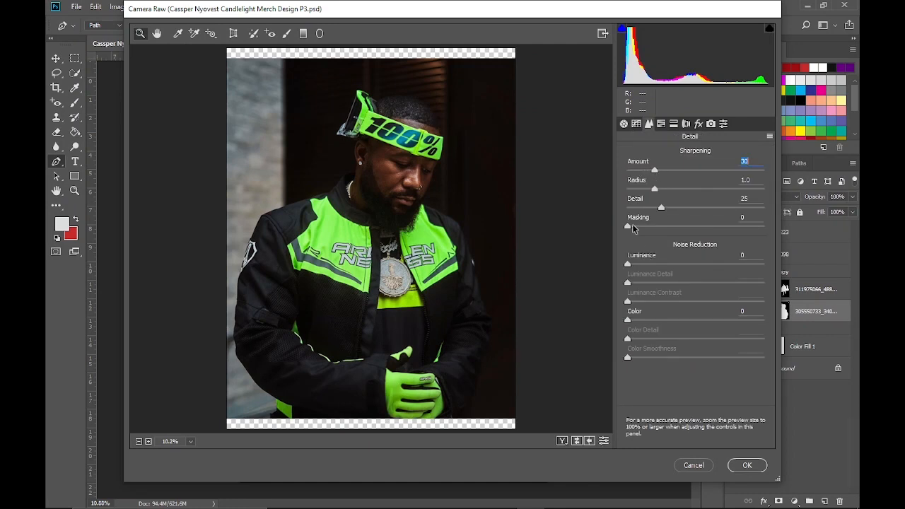
{"action": "left_click_drag", "start_coordinate": [628, 264], "coordinate": [640, 266]}
{"action": "left_click_drag", "start_coordinate": [627, 320], "coordinate": [632, 322]}
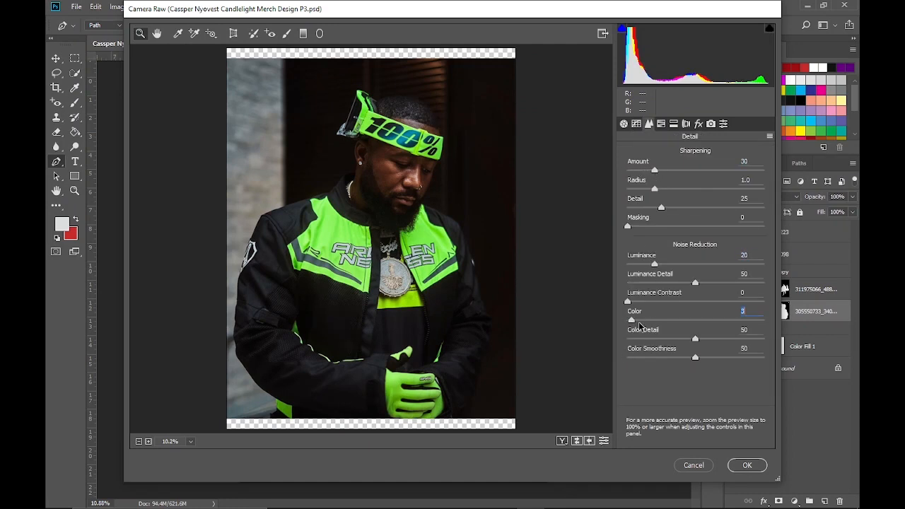
Set exposure to +0.40, blacks to -20 and contrast to +15, compare the before and after views, and apply the filter
{"action": "left_click", "coordinate": [624, 123]}
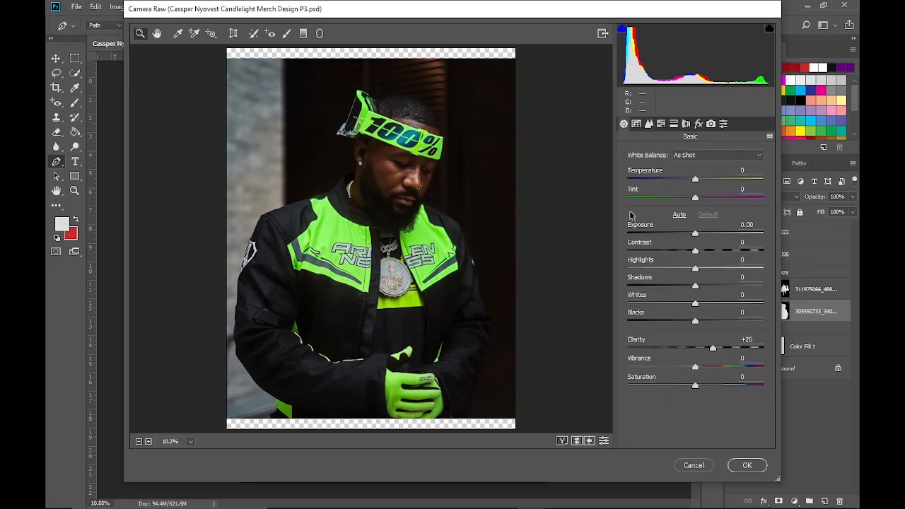
{"action": "left_click_drag", "start_coordinate": [696, 233], "coordinate": [701, 234]}
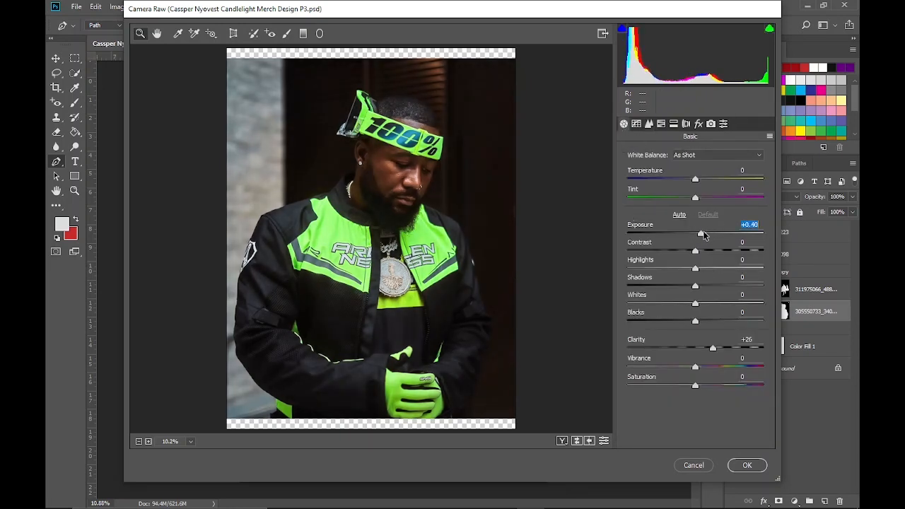
{"action": "left_click_drag", "start_coordinate": [696, 320], "coordinate": [686, 322]}
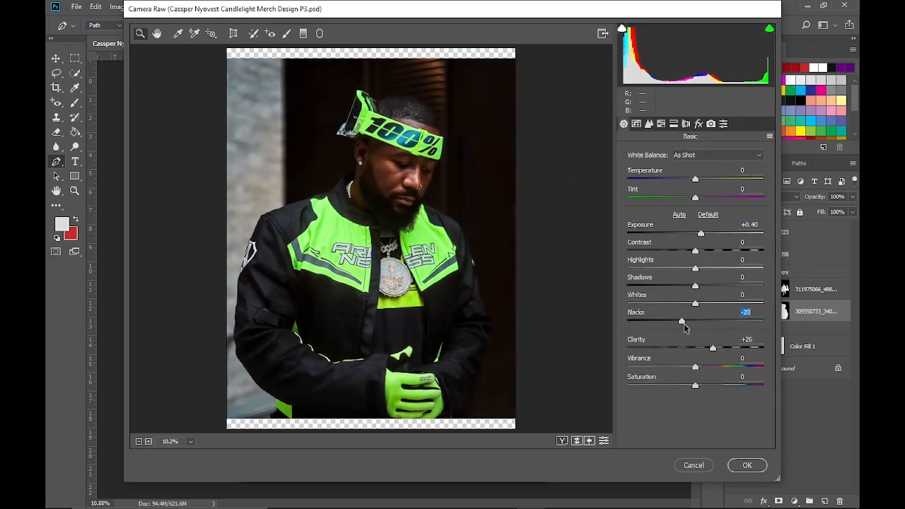
{"action": "left_click", "coordinate": [563, 442]}
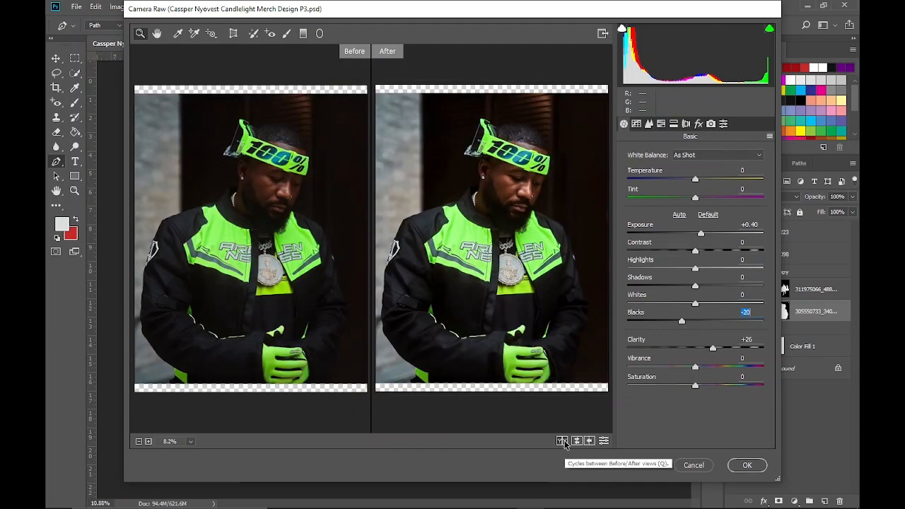
{"action": "left_click", "coordinate": [563, 441]}
{"action": "left_click", "coordinate": [563, 441]}
{"action": "left_click", "coordinate": [564, 442]}
{"action": "left_click", "coordinate": [563, 442]}
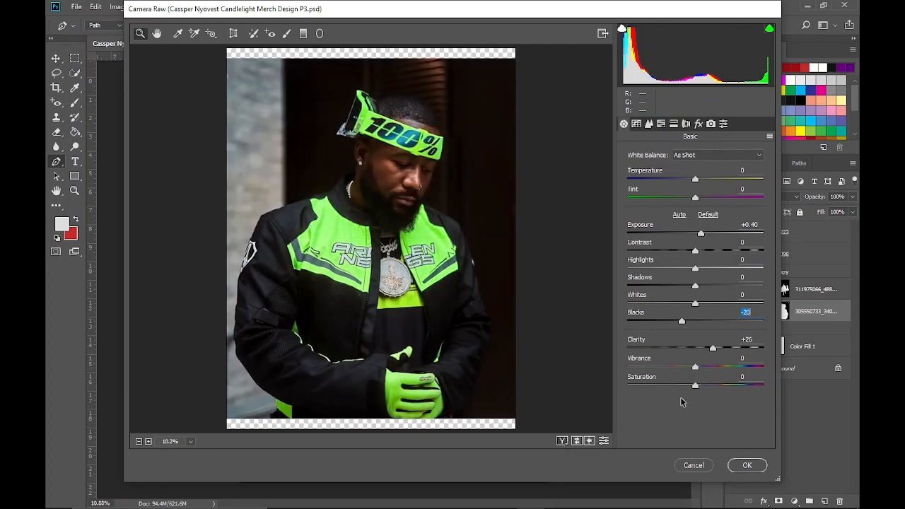
{"action": "left_click_drag", "start_coordinate": [694, 250], "coordinate": [711, 253]}
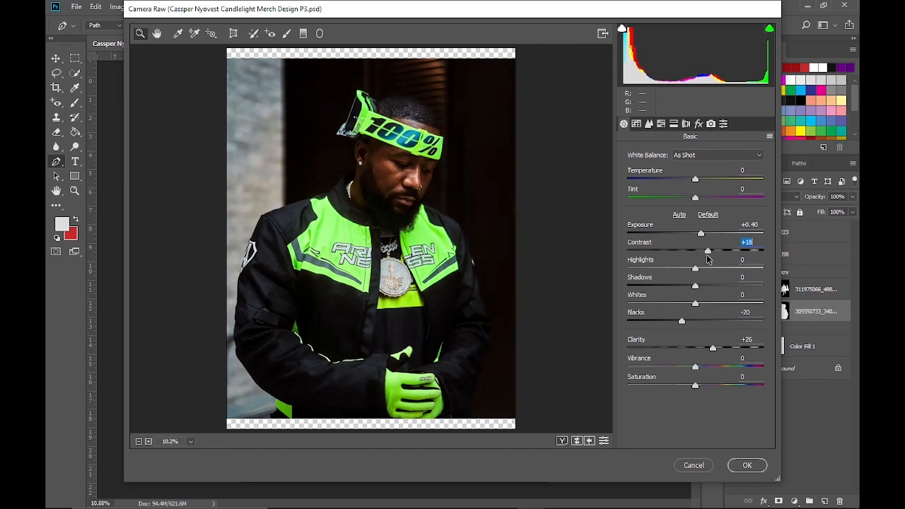
{"action": "left_click", "coordinate": [739, 467]}
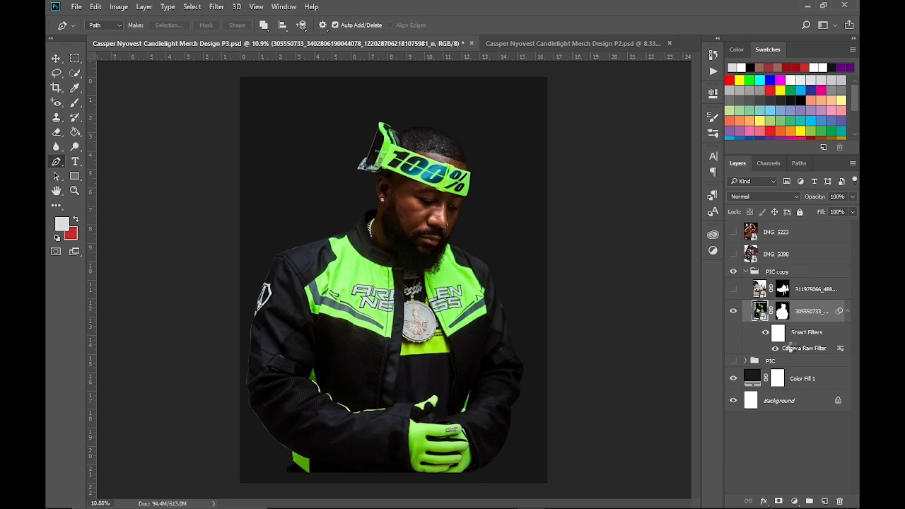
Reopen the Camera Raw filter on the man's photo and adjust the whites
{"action": "double_click", "coordinate": [796, 347]}
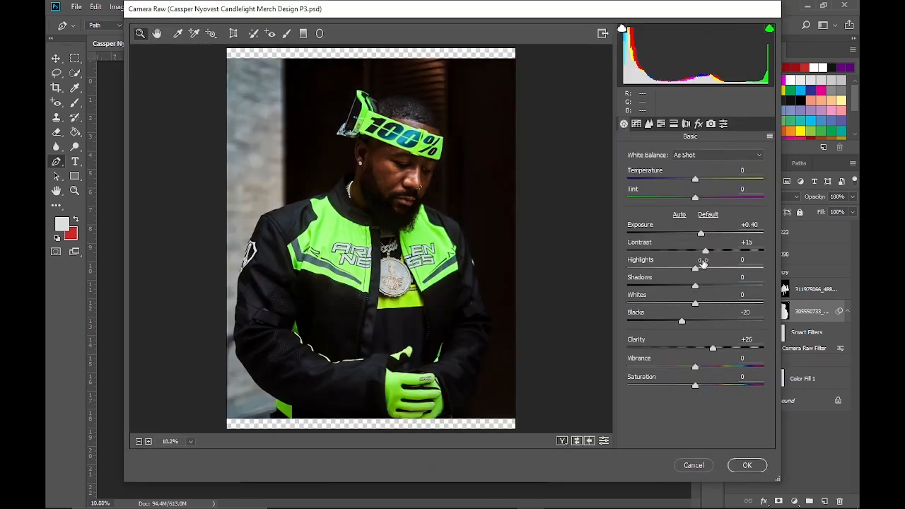
{"action": "left_click_drag", "start_coordinate": [709, 309], "coordinate": [691, 308]}
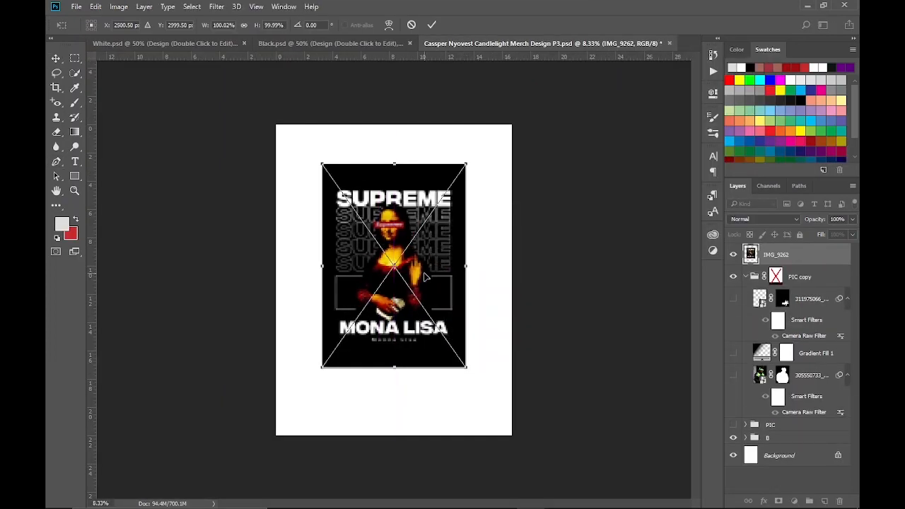
Place the SUPREME Mona Lisa reference poster and enlarge it to fill the canvas height
{"action": "key", "text": "Return"}
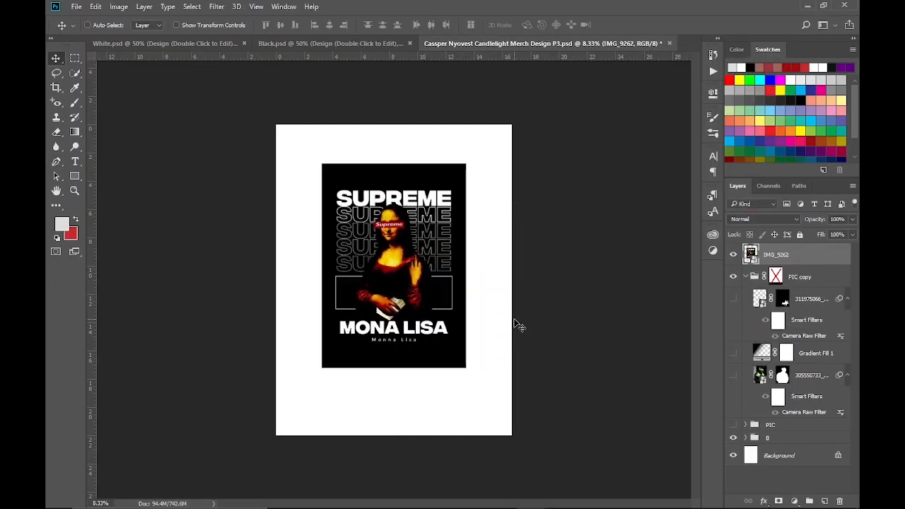
{"action": "key", "text": "ctrl+t"}
{"action": "left_click_drag", "start_coordinate": [477, 163], "coordinate": [506, 126]}
{"action": "left_click", "coordinate": [431, 26]}
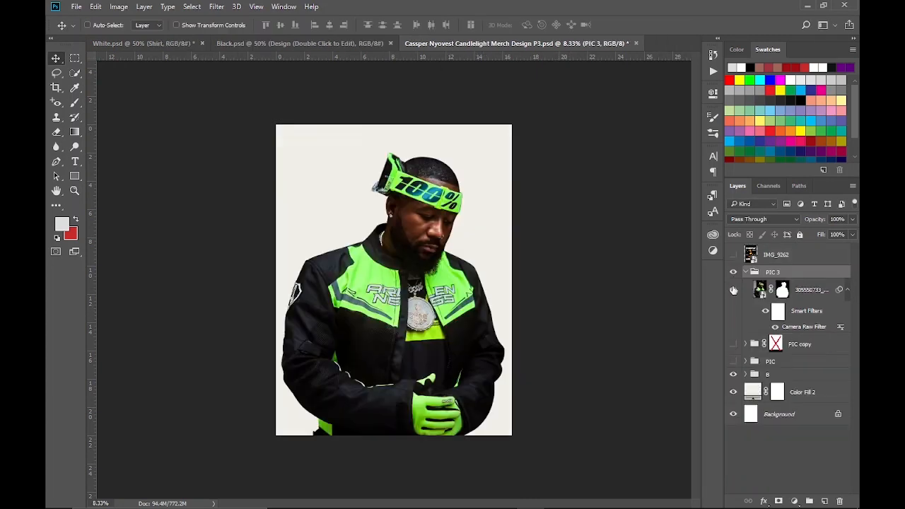
Raise the greens saturation to +49 in the Camera Raw filter of the man's photo
{"action": "left_click", "coordinate": [810, 289]}
{"action": "left_click", "coordinate": [733, 255]}
{"action": "left_click", "coordinate": [733, 255]}
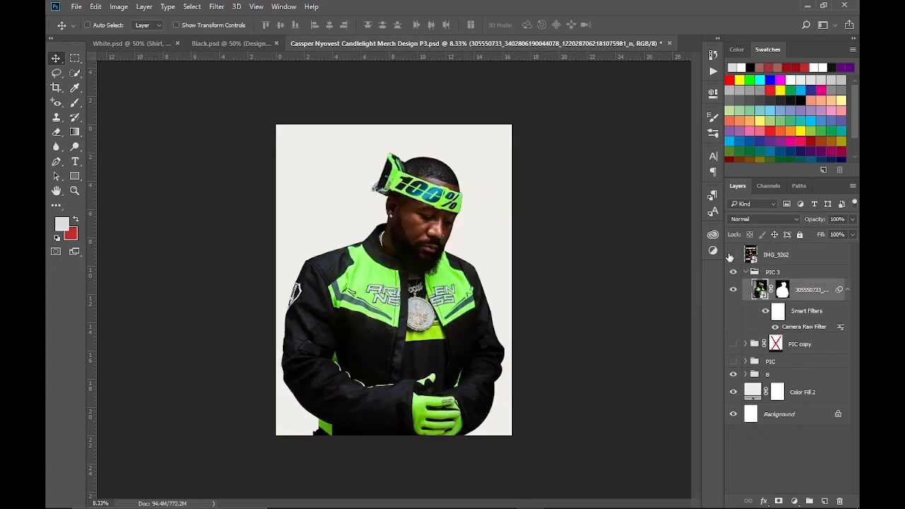
{"action": "double_click", "coordinate": [790, 327]}
{"action": "left_click", "coordinate": [665, 124]}
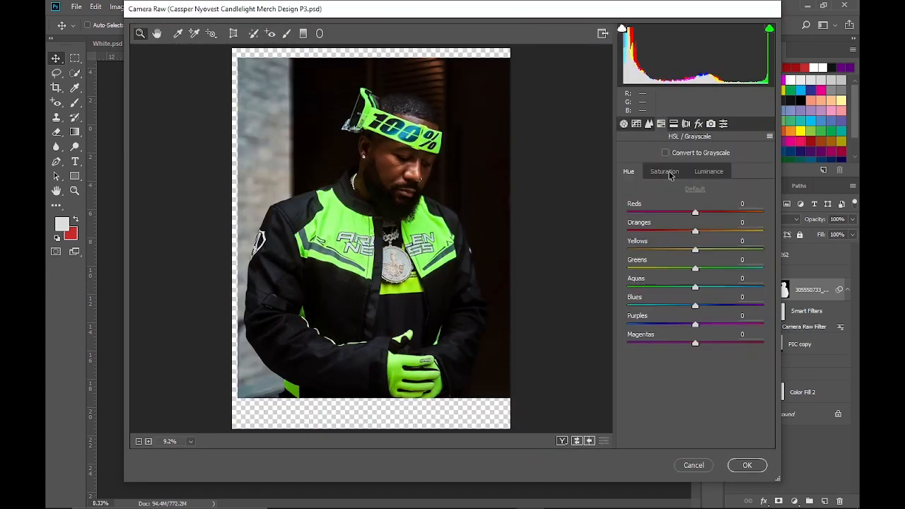
{"action": "left_click", "coordinate": [665, 171]}
{"action": "left_click_drag", "start_coordinate": [704, 276], "coordinate": [727, 276]}
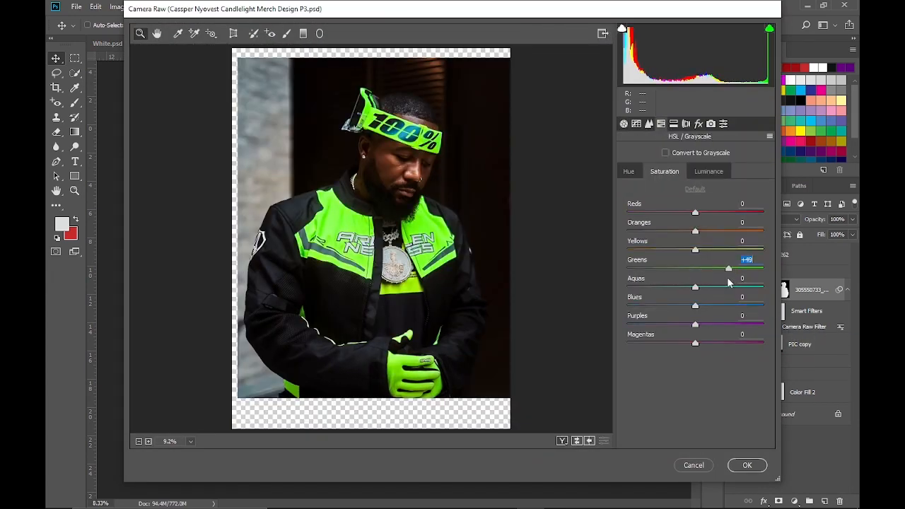
{"action": "left_click", "coordinate": [754, 465]}
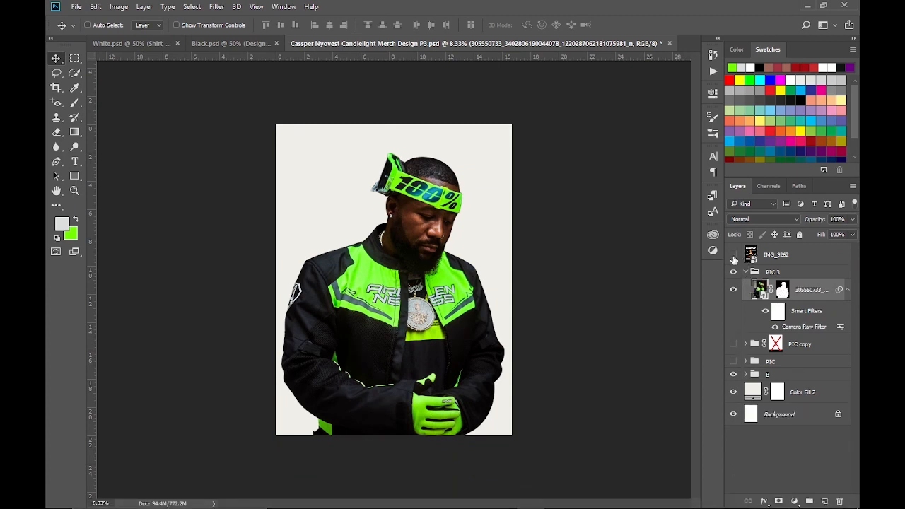
Scale the man's photo down to about 14.1 by 17.7 in and reposition it near the canvas centre
{"action": "key", "text": "ctrl+t"}
{"action": "key", "text": "Return"}
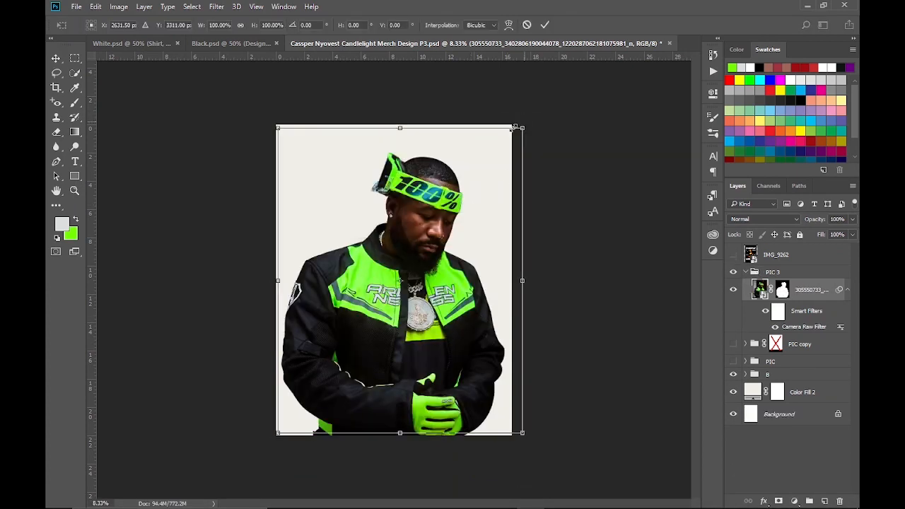
{"action": "left_click_drag", "start_coordinate": [521, 125], "coordinate": [509, 151]}
{"action": "mouse_move", "coordinate": [424, 315]}
{"action": "left_mouse_down"}
{"action": "mouse_move", "coordinate": [422, 304]}
{"action": "mouse_move", "coordinate": [416, 318]}
{"action": "left_mouse_up"}
{"action": "left_click", "coordinate": [545, 25]}
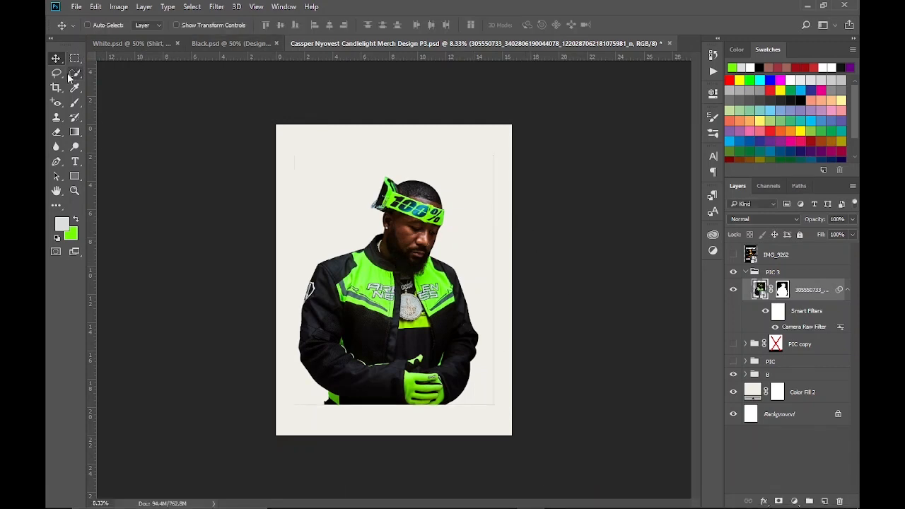
Hide the man's photo layer, show the Mona Lisa reference poster and select the PIC 3 group
{"action": "left_click", "coordinate": [782, 289]}
{"action": "left_click", "coordinate": [734, 289]}
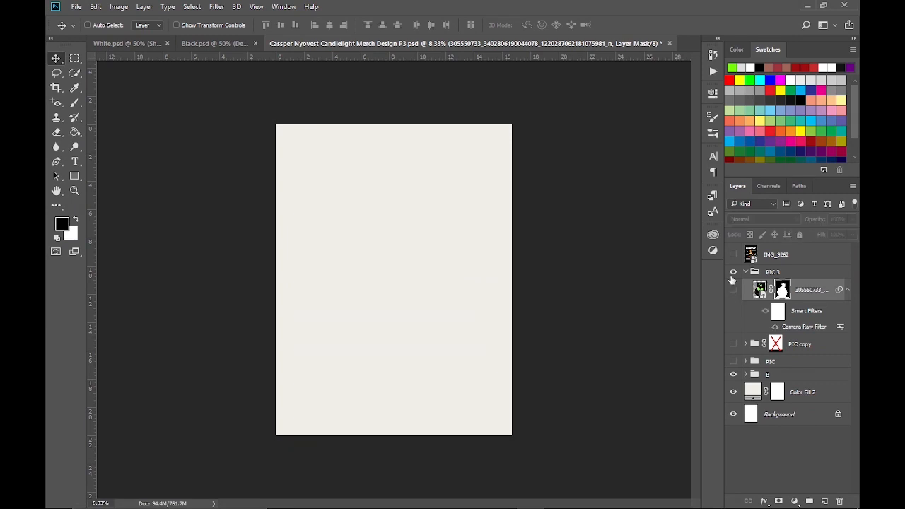
{"action": "left_click", "coordinate": [733, 254]}
{"action": "left_click", "coordinate": [790, 272]}
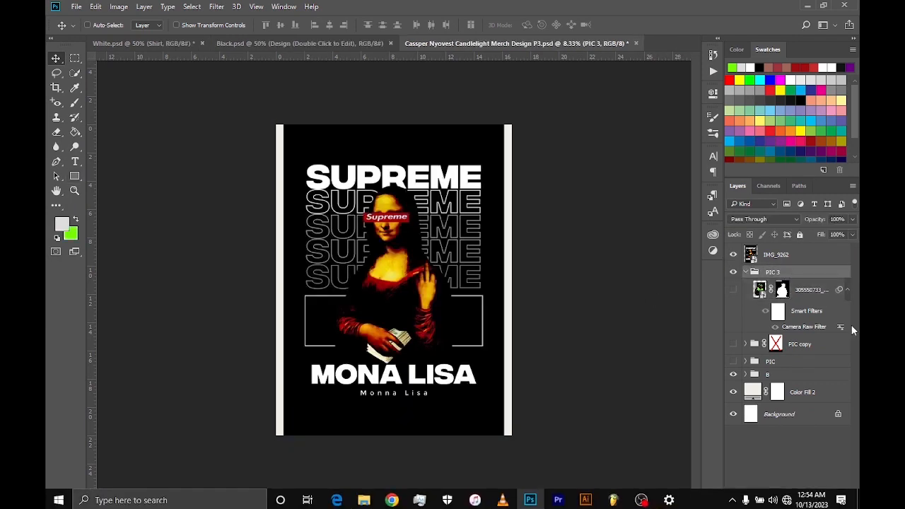
{"action": "left_click", "coordinate": [74, 176]}
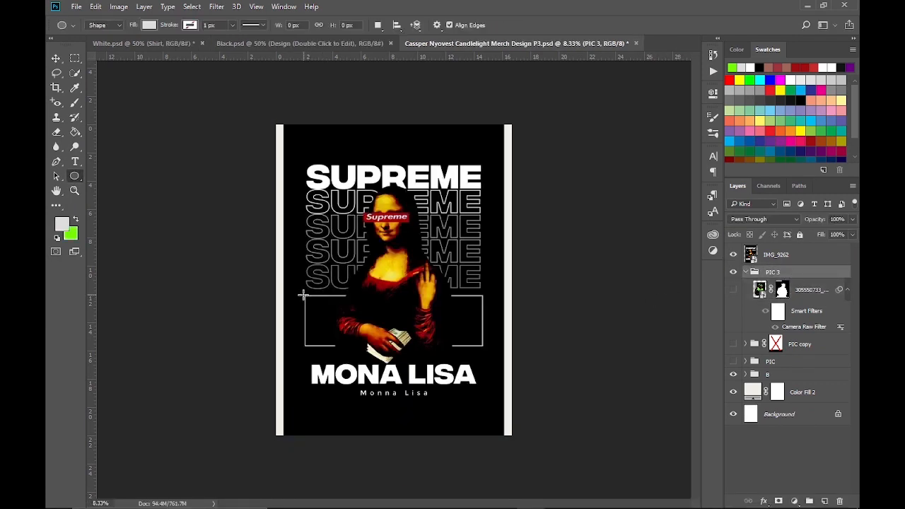
{"action": "left_click_drag", "start_coordinate": [304, 294], "coordinate": [328, 327]}
{"action": "key", "text": "Delete"}
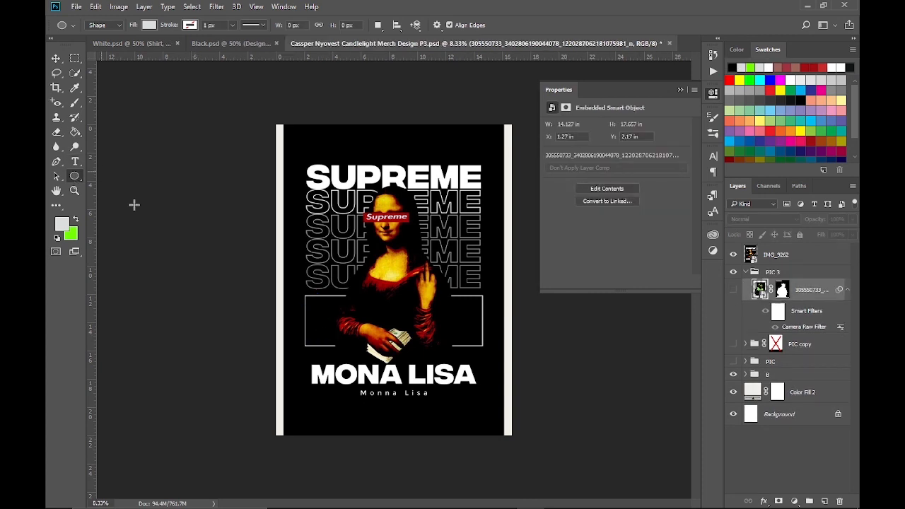
Draw a rectangle of about 3797 by 1125 px over the frame outline in the reference poster, above the poster layer
{"action": "left_click", "coordinate": [787, 256]}
{"action": "right_click", "coordinate": [74, 176]}
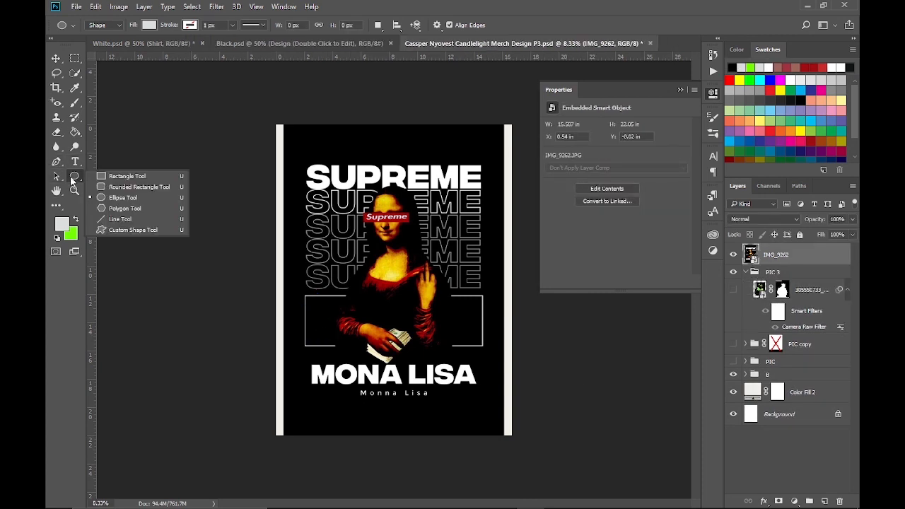
{"action": "left_click", "coordinate": [127, 176]}
{"action": "scroll", "coordinate": [399, 384], "scroll_direction": "up", "scroll_amount": 7}
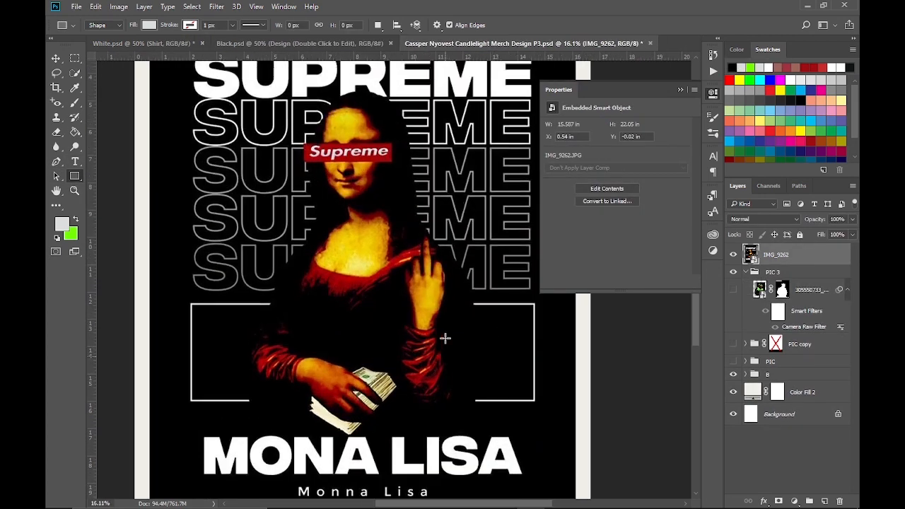
{"action": "left_click_drag", "start_coordinate": [188, 311], "coordinate": [535, 414]}
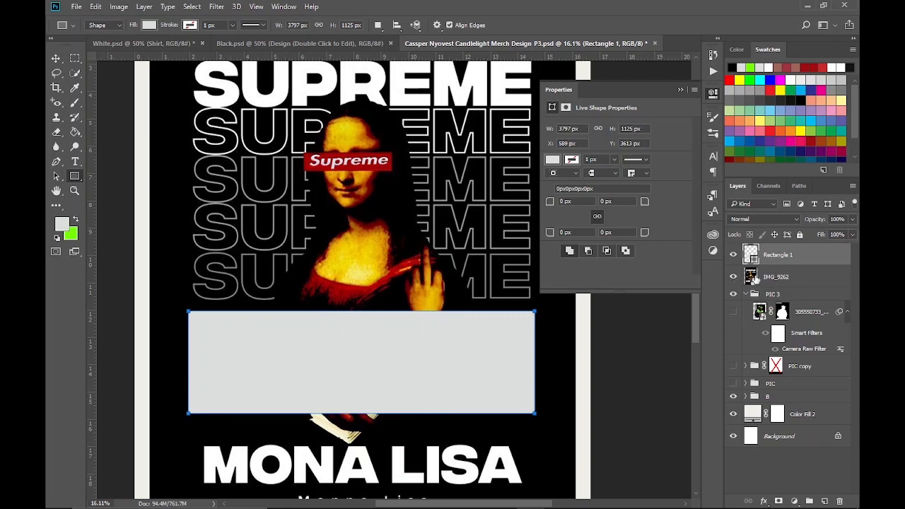
Hide the reference poster and set the rectangle layer's fill to 0%
{"action": "left_click", "coordinate": [735, 278]}
{"action": "left_click", "coordinate": [854, 236]}
{"action": "left_click_drag", "start_coordinate": [851, 249], "coordinate": [787, 253]}
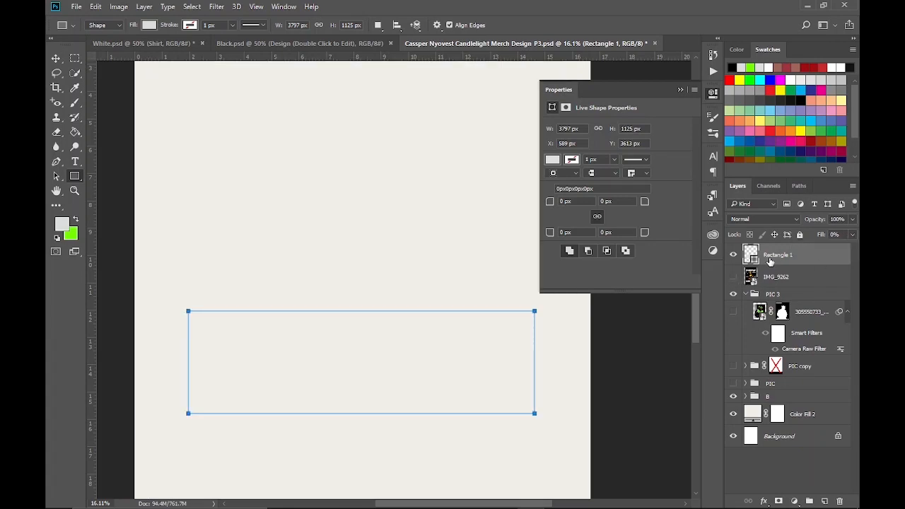
Add a stroke effect to the rectangle layer and set its colour to the bright green background colour
{"action": "right_click", "coordinate": [770, 258]}
{"action": "left_click", "coordinate": [592, 98]}
{"action": "left_click", "coordinate": [336, 215]}
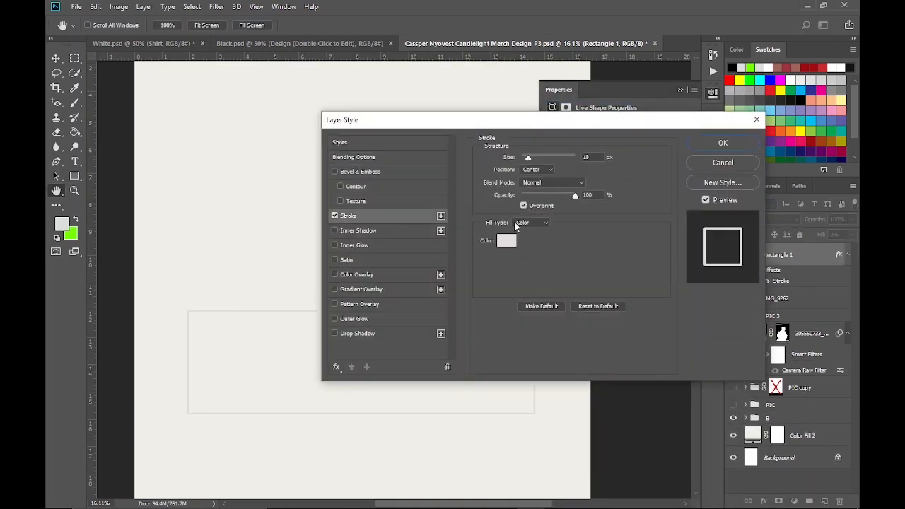
{"action": "left_click", "coordinate": [505, 241]}
{"action": "left_click", "coordinate": [71, 233]}
{"action": "left_click", "coordinate": [776, 134]}
{"action": "left_click_drag", "start_coordinate": [666, 117], "coordinate": [797, 112]}
Set the rectangle's green stroke to 38 px with its position Inside and apply the layer style
{"action": "left_click", "coordinate": [672, 166]}
{"action": "left_click", "coordinate": [671, 173]}
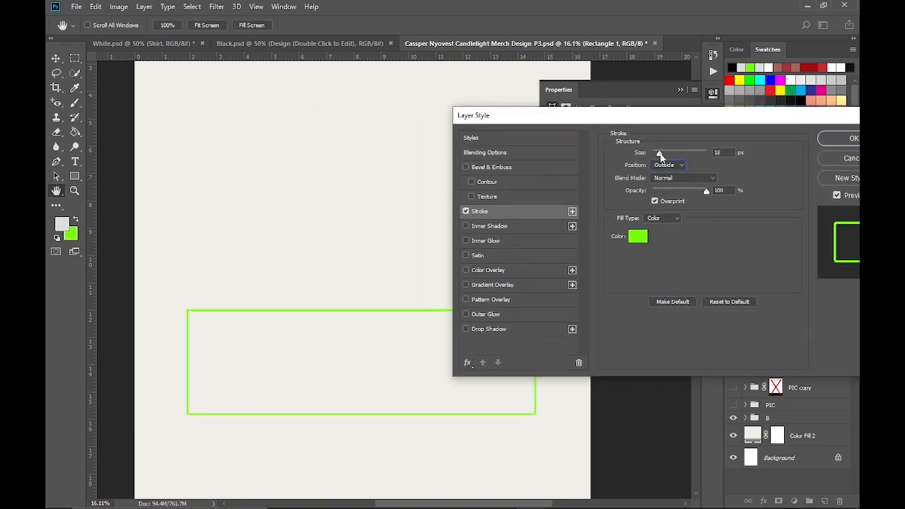
{"action": "left_click_drag", "start_coordinate": [661, 157], "coordinate": [663, 157]}
{"action": "left_click", "coordinate": [665, 165]}
{"action": "left_click", "coordinate": [664, 174]}
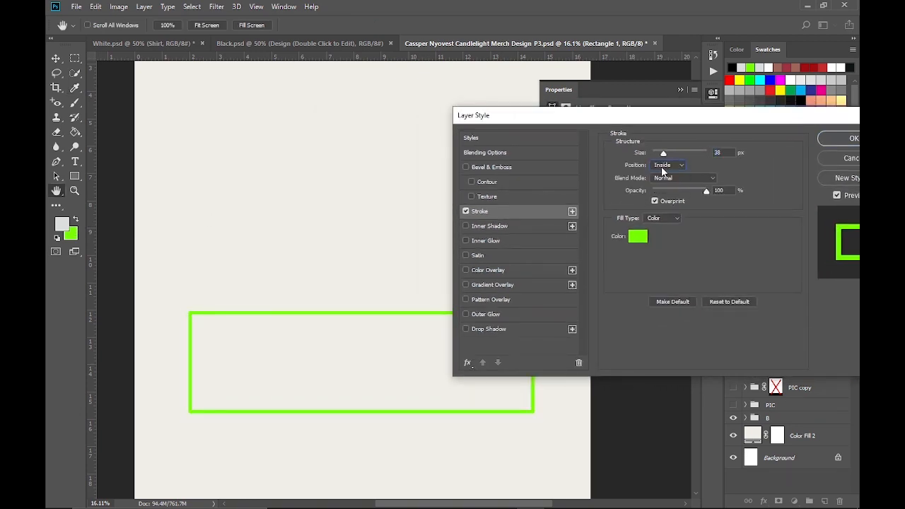
{"action": "left_click", "coordinate": [822, 138]}
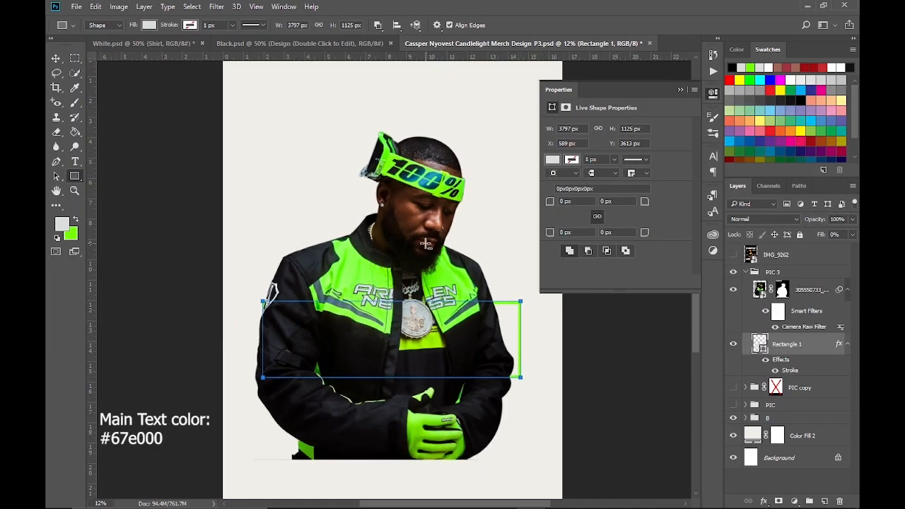
Hide the man's photo and add left-aligned bright green text DON BILLIATO near the top of the poster
{"action": "left_click", "coordinate": [733, 289]}
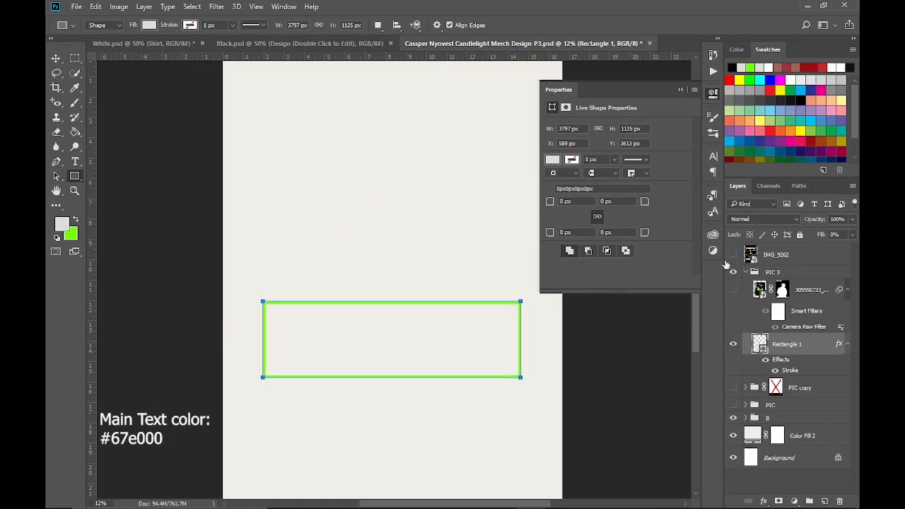
{"action": "left_click", "coordinate": [733, 256]}
{"action": "left_click", "coordinate": [733, 256]}
{"action": "key", "text": "x"}
{"action": "key", "text": "t"}
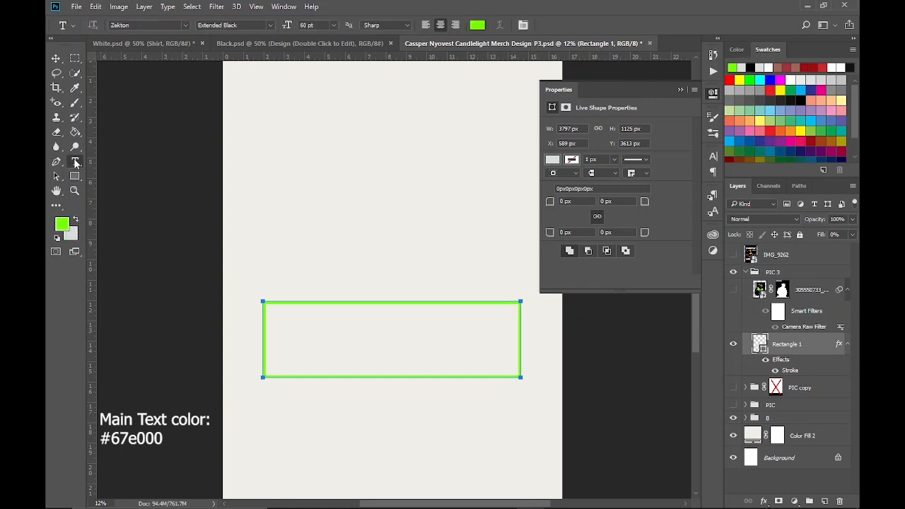
{"action": "left_click", "coordinate": [279, 143]}
{"action": "left_click", "coordinate": [426, 25]}
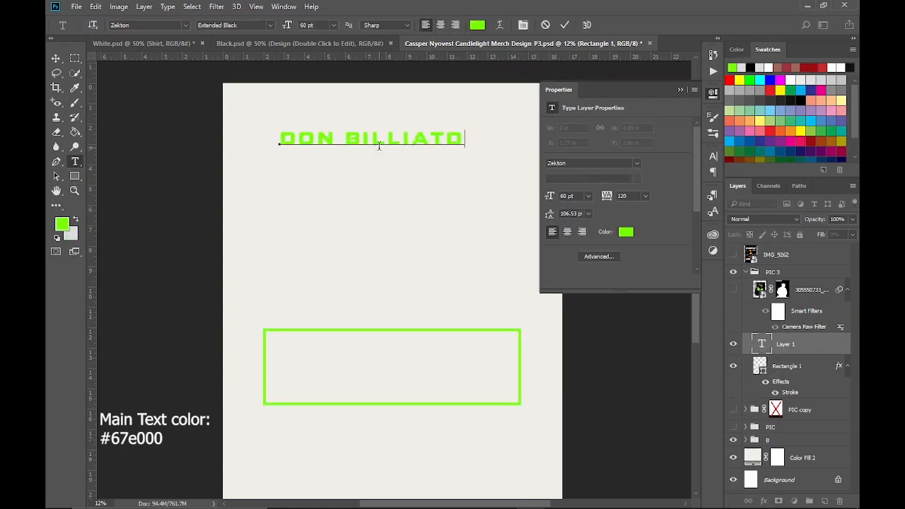
{"action": "left_click", "coordinate": [812, 344]}
Change the DON BILLIATO text colour to the slightly darker green #67e000
{"action": "left_click", "coordinate": [477, 25]}
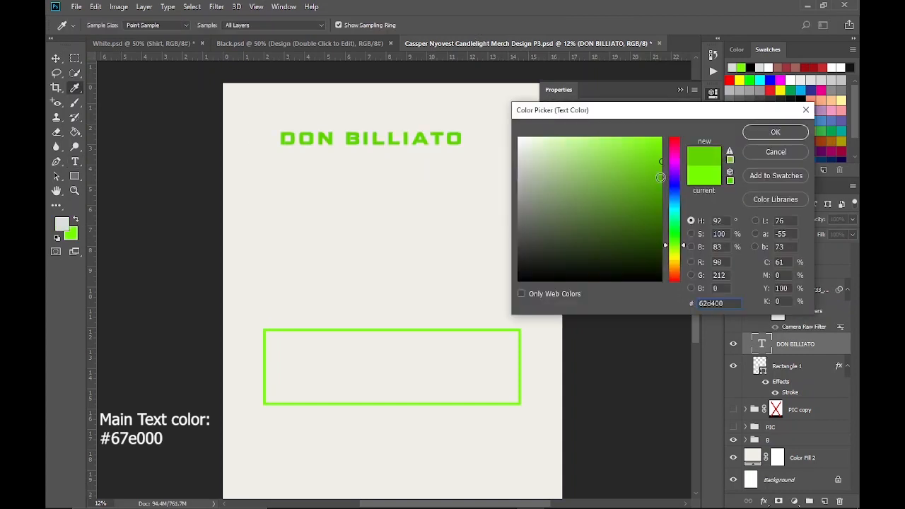
{"action": "left_click", "coordinate": [662, 155]}
{"action": "left_click", "coordinate": [775, 133]}
Browse fonts for the DON BILLIATO text against the reference poster, try Blockhead, and return to Zekton
{"action": "left_click", "coordinate": [713, 156]}
{"action": "left_click", "coordinate": [734, 255]}
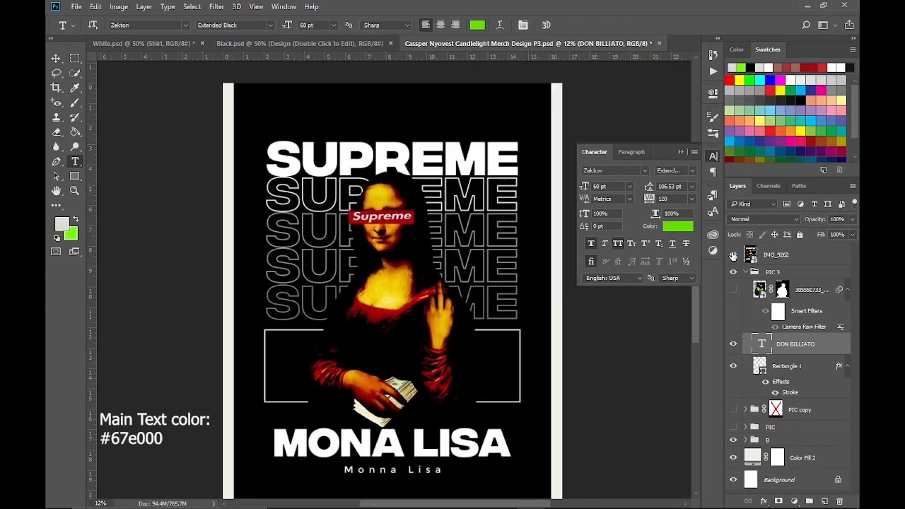
{"action": "left_click", "coordinate": [733, 255]}
{"action": "left_click", "coordinate": [615, 171]}
{"action": "scroll", "coordinate": [657, 269], "scroll_direction": "down", "scroll_amount": 10}
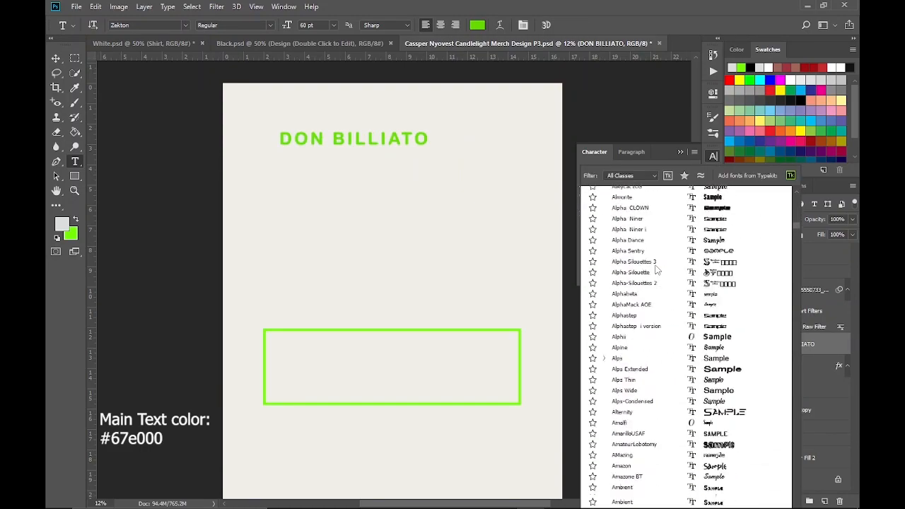
{"action": "scroll", "coordinate": [656, 269], "scroll_direction": "down", "scroll_amount": 15}
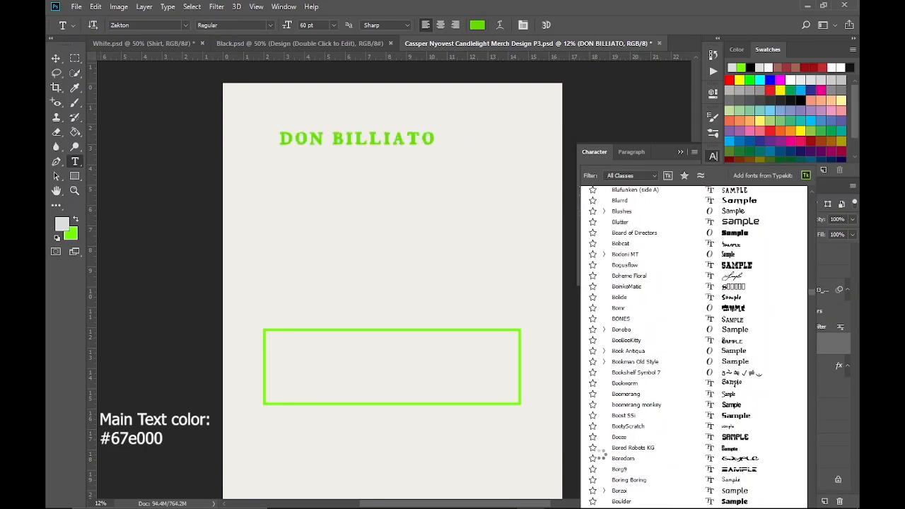
{"action": "scroll", "coordinate": [600, 454], "scroll_direction": "down", "scroll_amount": 7}
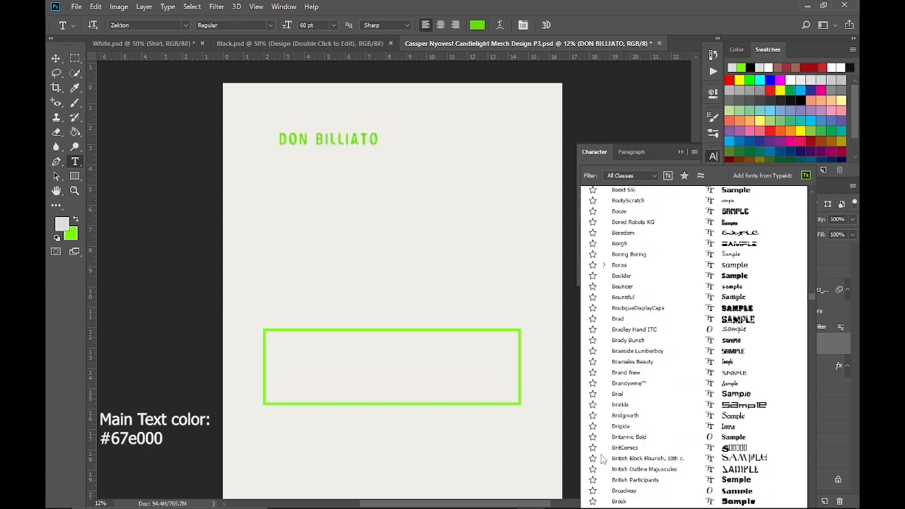
{"action": "scroll", "coordinate": [602, 460], "scroll_direction": "down", "scroll_amount": 7}
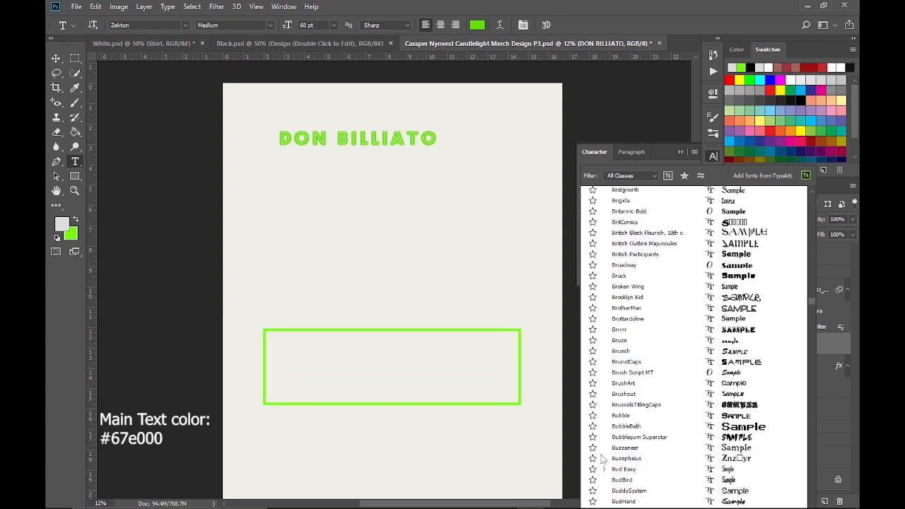
{"action": "scroll", "coordinate": [601, 459], "scroll_direction": "down", "scroll_amount": 6}
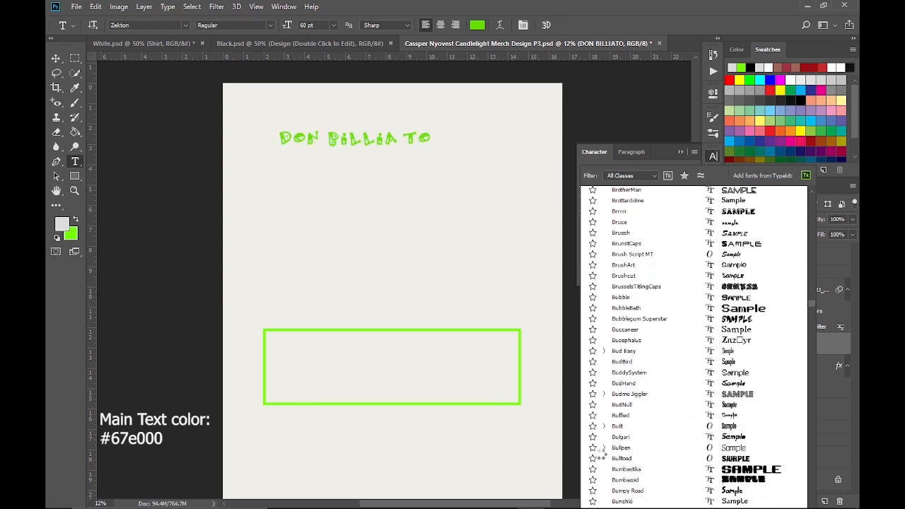
{"action": "scroll", "coordinate": [601, 456], "scroll_direction": "down", "scroll_amount": 9}
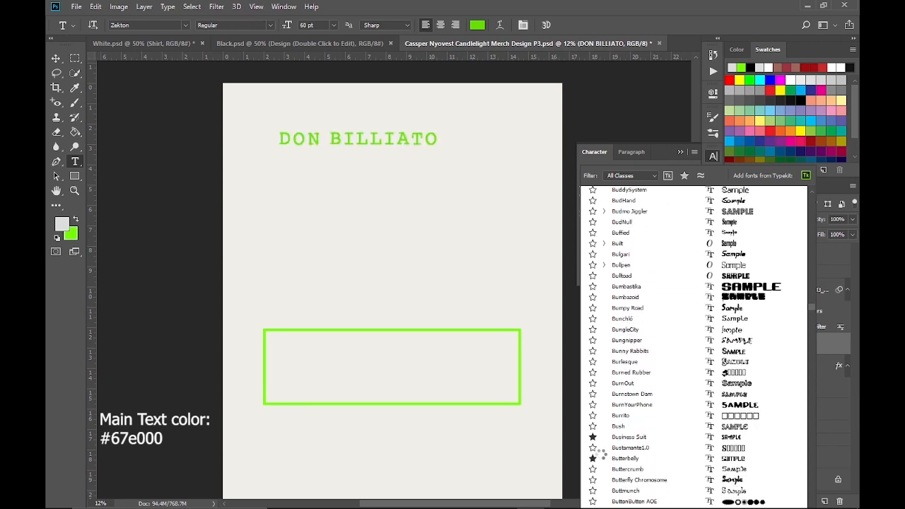
{"action": "scroll", "coordinate": [601, 455], "scroll_direction": "down", "scroll_amount": 5}
{"action": "scroll", "coordinate": [736, 365], "scroll_direction": "up", "scroll_amount": 20}
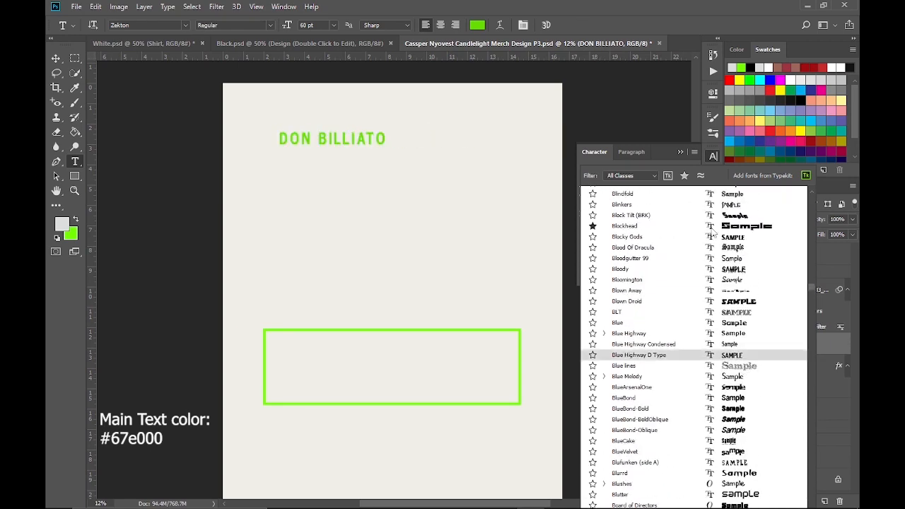
{"action": "left_click", "coordinate": [713, 227]}
{"action": "left_click", "coordinate": [638, 171]}
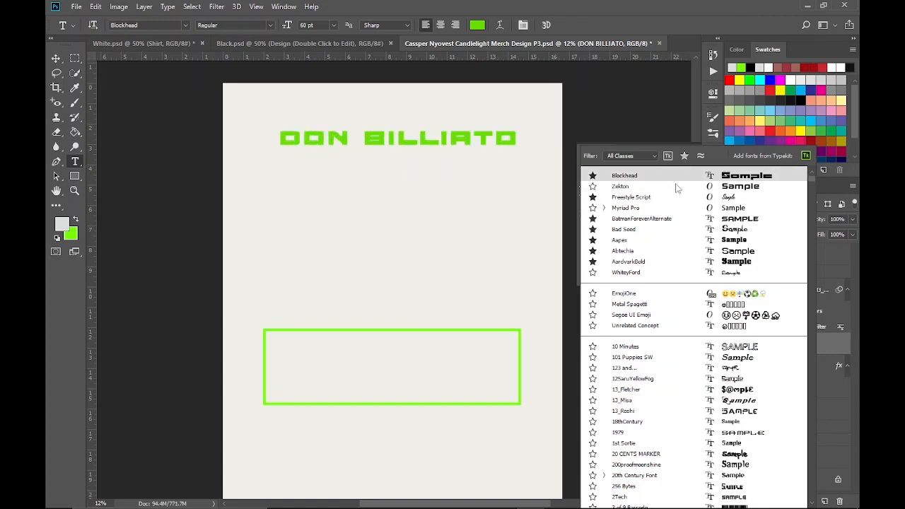
{"action": "left_click", "coordinate": [676, 187]}
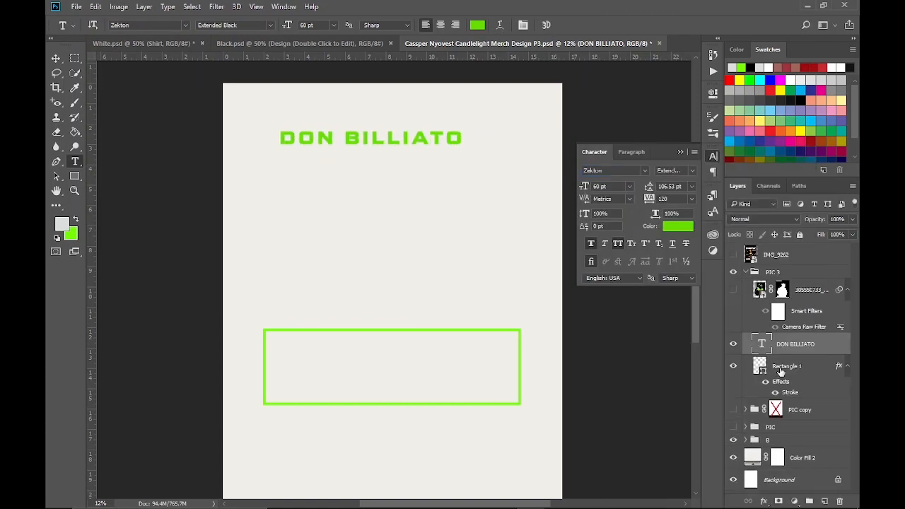
Move the DON BILLIATO text just above the green rectangle and scale it up to roughly the rectangle's width
{"action": "key", "text": "v"}
{"action": "left_click_drag", "start_coordinate": [386, 138], "coordinate": [408, 292]}
{"action": "key", "text": "ctrl+t"}
{"action": "left_click_drag", "start_coordinate": [486, 285], "coordinate": [522, 279]}
{"action": "left_click", "coordinate": [542, 27]}
{"action": "left_click", "coordinate": [734, 255]}
{"action": "left_click", "coordinate": [733, 258]}
Fine-tune the DON BILLIATO text's scale to about 86.41 pt so it spans the rectangle's width, checking against the reference poster
{"action": "key", "text": "ctrl+t"}
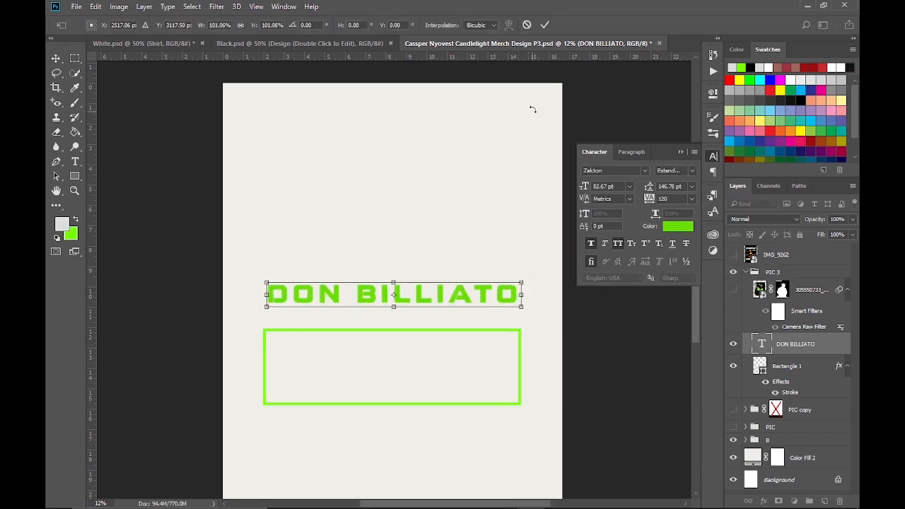
{"action": "left_click", "coordinate": [542, 26]}
{"action": "key", "text": "ctrl+t"}
{"action": "left_click_drag", "start_coordinate": [393, 283], "coordinate": [390, 297]}
{"action": "left_click", "coordinate": [543, 26]}
{"action": "left_click", "coordinate": [733, 257]}
{"action": "left_click", "coordinate": [733, 256]}
Move the DON BILLIATO text straight up to about 3.5 in below the canvas's top edge
{"action": "key", "text": "shift+Up"}
{"action": "key", "text": "shift+Up"}
{"action": "key", "text": "shift+Up"}
{"action": "key", "text": "shift+Up"}
{"action": "key", "text": "shift+Up"}
{"action": "key", "text": "shift+Up"}
{"action": "key", "text": "shift+Up"}
{"action": "key", "text": "shift+Up"}
{"action": "key", "text": "shift+Up"}
{"action": "key", "text": "shift+Up"}
{"action": "key", "text": "shift+Up"}
{"action": "key", "text": "shift+Up"}
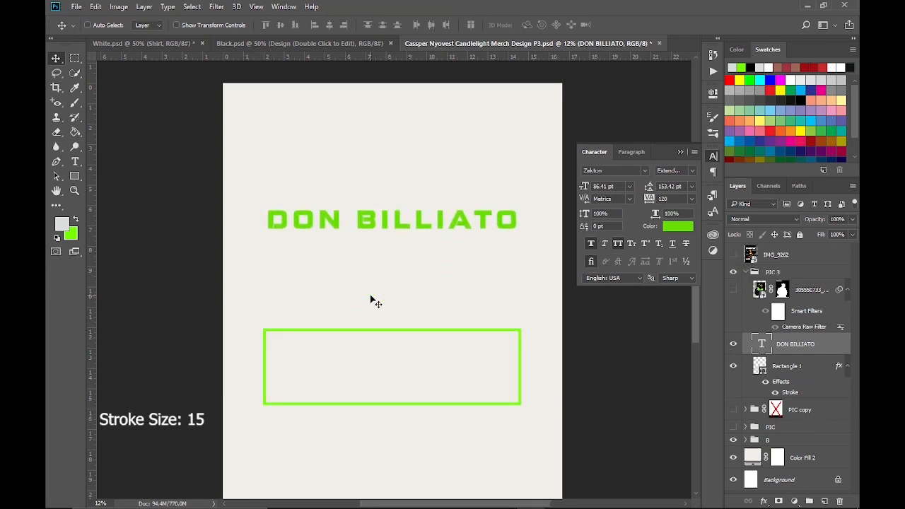
{"action": "key", "text": "shift+Up"}
{"action": "key", "text": "shift+Up"}
{"action": "key", "text": "shift+Up"}
{"action": "key", "text": "shift+Up"}
Set the rectangle's stroke colour to the same green as the DON BILLIATO text
{"action": "double_click", "coordinate": [790, 393]}
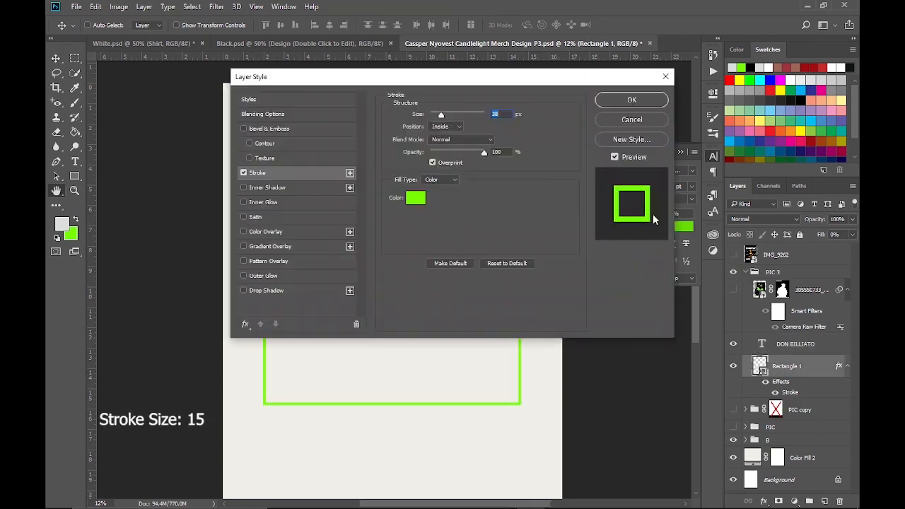
{"action": "left_click", "coordinate": [654, 214]}
{"action": "left_click", "coordinate": [375, 157]}
{"action": "key", "text": "Return"}
{"action": "key", "text": "Return"}
Duplicate the DON BILLIATO text layer and move the copy straight down below the original line
{"action": "left_click", "coordinate": [782, 345]}
{"action": "key", "text": "ctrl+j"}
{"action": "key", "text": "shift+Down"}
{"action": "key", "text": "shift+Down"}
{"action": "key", "text": "shift+Down"}
{"action": "key", "text": "shift+Down"}
{"action": "key", "text": "shift+Down"}
{"action": "key", "text": "shift+Down"}
{"action": "key", "text": "shift+Down"}
{"action": "key", "text": "shift+Down"}
{"action": "key", "text": "shift+Down"}
{"action": "key", "text": "shift+Down"}
{"action": "key", "text": "shift+Down"}
{"action": "key", "text": "shift+Down"}
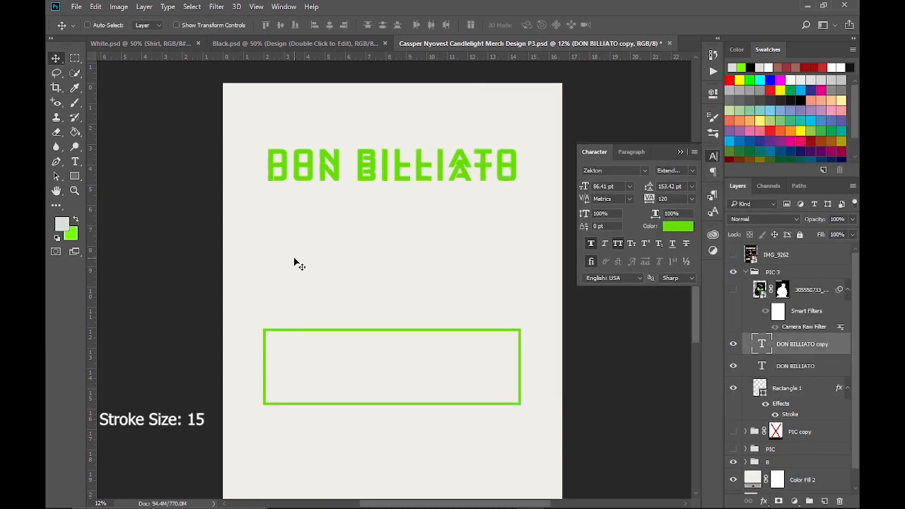
Give the duplicated text, at 0% fill, a 15 px Outside stroke in the heading's green
{"action": "right_click", "coordinate": [803, 345]}
{"action": "left_click", "coordinate": [606, 113]}
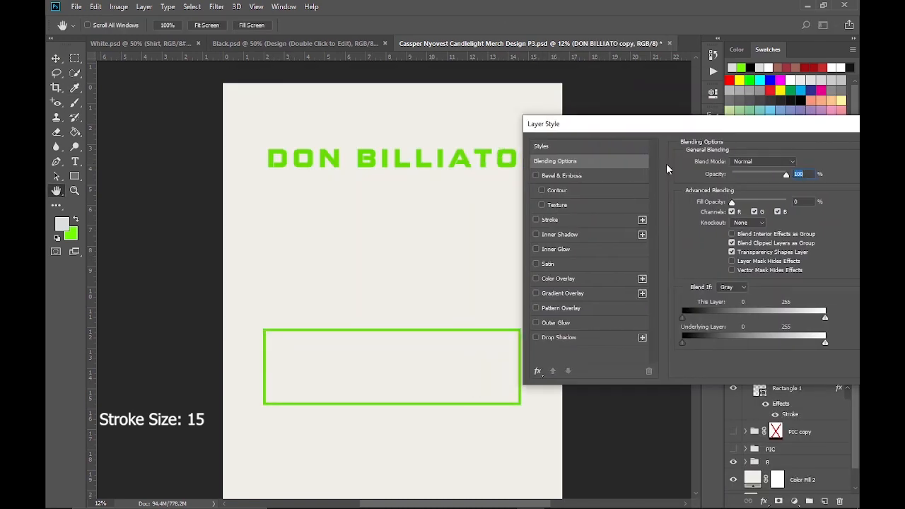
{"action": "left_click", "coordinate": [552, 220]}
{"action": "left_click", "coordinate": [736, 174]}
{"action": "left_click", "coordinate": [733, 183]}
{"action": "left_click_drag", "start_coordinate": [733, 162], "coordinate": [730, 162]}
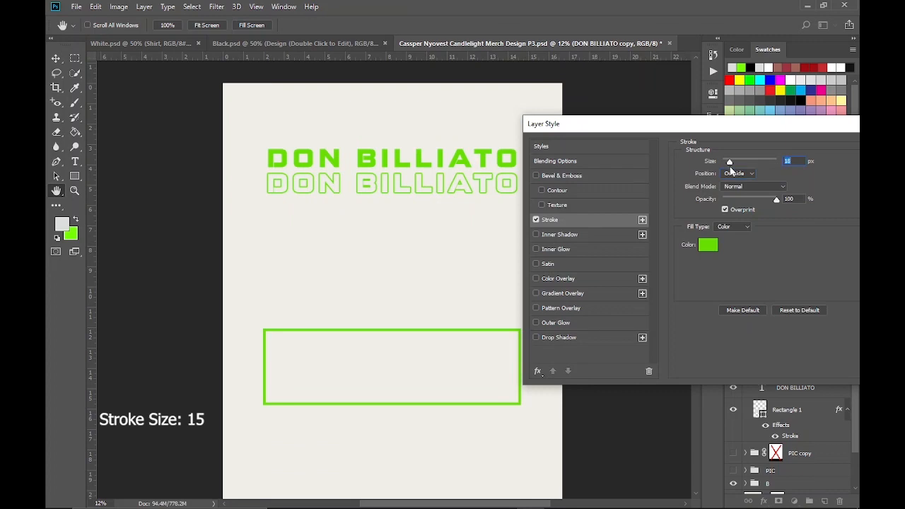
{"action": "left_click", "coordinate": [708, 245]}
{"action": "key", "text": "Return"}
{"action": "key", "text": "Return"}
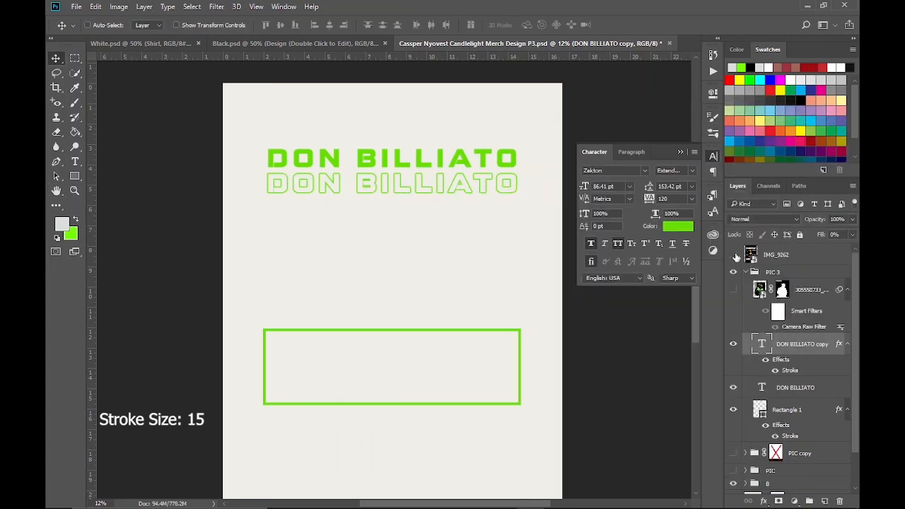
Duplicate the outlined DON BILLIATO text and move the new copy down as a third line
{"action": "key", "text": "ctrl+j"}
{"action": "key", "text": "shift+Down"}
{"action": "key", "text": "shift+Down"}
{"action": "key", "text": "shift+Down"}
{"action": "key", "text": "shift+Down"}
{"action": "key", "text": "shift+Down"}
{"action": "key", "text": "shift+Down"}
{"action": "key", "text": "shift+Down"}
{"action": "key", "text": "shift+Down"}
{"action": "key", "text": "shift+Down"}
{"action": "key", "text": "shift+Down"}
{"action": "key", "text": "shift+Down"}
{"action": "key", "text": "shift+Down"}
{"action": "key", "text": "shift+Down"}
{"action": "key", "text": "shift+Down"}
{"action": "key", "text": "shift+Down"}
{"action": "key", "text": "shift+Down"}
{"action": "key", "text": "shift+Down"}
{"action": "key", "text": "shift+Down"}
{"action": "key", "text": "shift+Down"}
{"action": "key", "text": "shift+Down"}
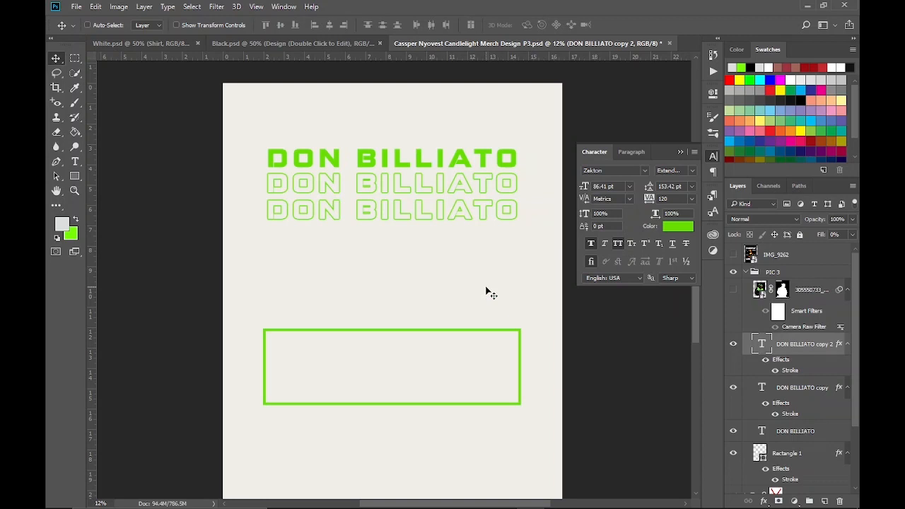
Set the stroke position of both outlined DON BILLIATO text layers to Inside
{"action": "double_click", "coordinate": [792, 418]}
{"action": "left_click", "coordinate": [550, 270]}
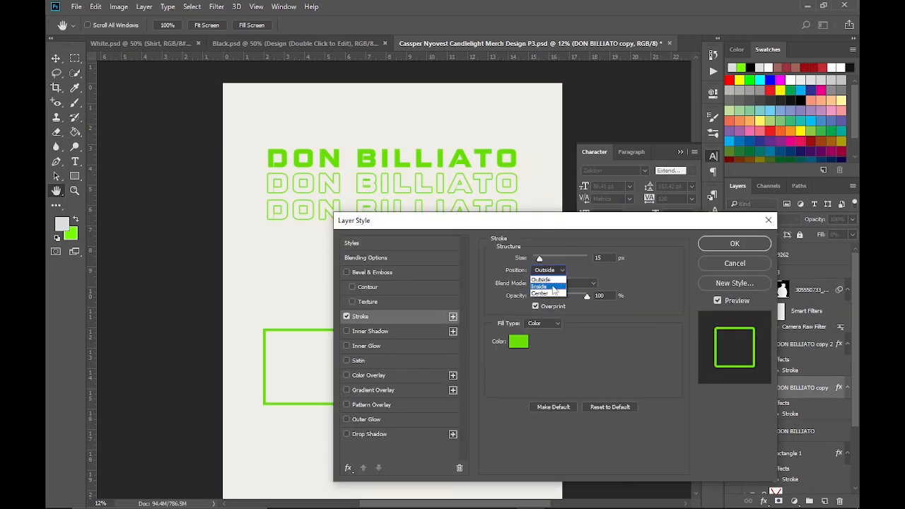
{"action": "left_click", "coordinate": [554, 293]}
{"action": "left_click", "coordinate": [711, 242]}
{"action": "double_click", "coordinate": [791, 371]}
{"action": "left_click", "coordinate": [552, 271]}
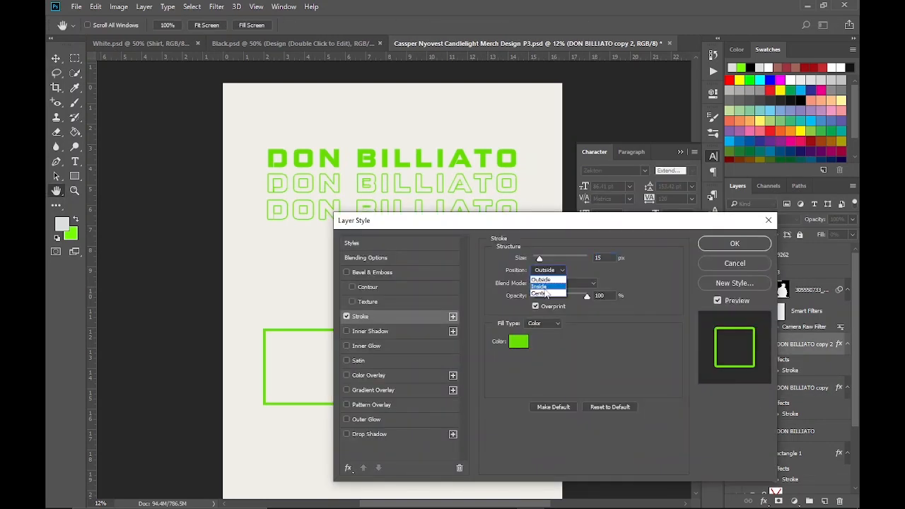
{"action": "left_click", "coordinate": [554, 292]}
{"action": "left_click", "coordinate": [733, 243]}
Duplicate the two outlined DON BILLIATO layers and move the copies straight down as the fourth and fifth lines
{"action": "key", "text": "ctrl+j"}
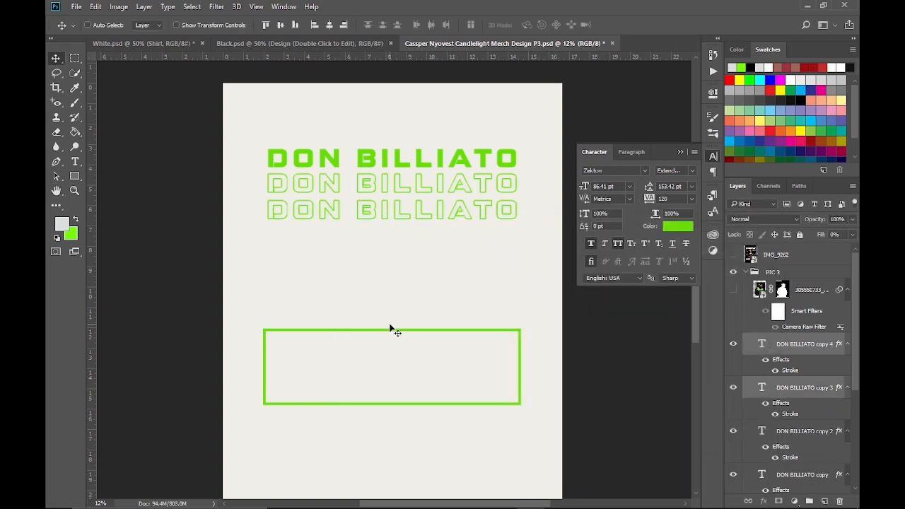
{"action": "key", "text": "shift+Down"}
{"action": "key", "text": "shift+Down"}
{"action": "key", "text": "shift+Down"}
{"action": "key", "text": "shift+Down"}
{"action": "key", "text": "shift+Down"}
{"action": "key", "text": "shift+Down"}
{"action": "key", "text": "shift+Down"}
{"action": "key", "text": "shift+Down"}
{"action": "key", "text": "shift+Down"}
{"action": "key", "text": "shift+Down"}
{"action": "key", "text": "shift+Down"}
{"action": "key", "text": "shift+Down"}
{"action": "key", "text": "shift+Down"}
{"action": "key", "text": "shift+Down"}
{"action": "key", "text": "shift+Down"}
{"action": "key", "text": "shift+Down"}
{"action": "key", "text": "shift+Down"}
{"action": "key", "text": "shift+Down"}
{"action": "key", "text": "shift+Down"}
{"action": "key", "text": "shift+Down"}
Duplicate the outlined pair again and move the copies down as the sixth and seventh lines, just above the green frame
{"action": "key", "text": "ctrl+j"}
{"action": "key", "text": "shift+Down"}
{"action": "key", "text": "shift+Down"}
{"action": "key", "text": "shift+Down"}
{"action": "key", "text": "shift+Down"}
{"action": "key", "text": "shift+Down"}
{"action": "key", "text": "shift+Down"}
{"action": "key", "text": "shift+Down"}
{"action": "key", "text": "shift+Down"}
{"action": "key", "text": "shift+Down"}
{"action": "key", "text": "shift+Down"}
{"action": "key", "text": "shift+Down"}
{"action": "key", "text": "shift+Down"}
{"action": "key", "text": "shift+Down"}
{"action": "key", "text": "shift+Down"}
{"action": "key", "text": "shift+Down"}
{"action": "key", "text": "shift+Down"}
{"action": "key", "text": "shift+Down"}
{"action": "key", "text": "shift+Down"}
{"action": "key", "text": "shift+Down"}
{"action": "key", "text": "shift+Down"}
{"action": "key", "text": "shift+Up"}
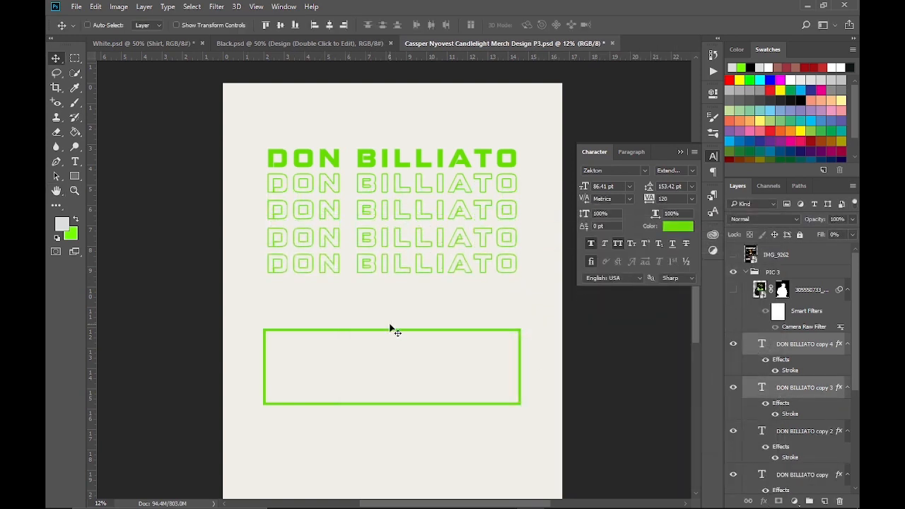
{"action": "key", "text": "shift+Down"}
{"action": "key", "text": "shift+Down"}
{"action": "key", "text": "shift+Down"}
{"action": "key", "text": "shift+Down"}
{"action": "key", "text": "shift+Down"}
{"action": "key", "text": "shift+Down"}
{"action": "key", "text": "shift+Down"}
{"action": "key", "text": "shift+Down"}
{"action": "key", "text": "shift+Down"}
{"action": "key", "text": "shift+Down"}
{"action": "key", "text": "shift+Down"}
{"action": "key", "text": "shift+Down"}
{"action": "key", "text": "shift+Down"}
{"action": "key", "text": "shift+Down"}
{"action": "key", "text": "shift+Down"}
{"action": "key", "text": "shift+Down"}
{"action": "key", "text": "shift+Down"}
{"action": "key", "text": "shift+Down"}
{"action": "key", "text": "shift+Down"}
{"action": "key", "text": "shift+Down"}
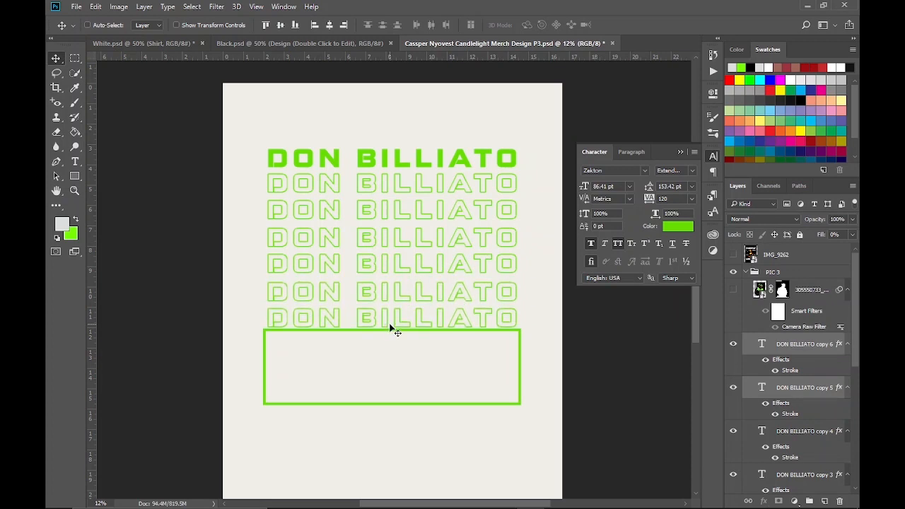
Select all seven DON BILLIATO text layers and move the whole stack up, away from the frame
{"action": "scroll", "coordinate": [798, 423], "scroll_direction": "down", "scroll_amount": 9}
{"action": "left_click", "coordinate": [796, 408]}
{"action": "scroll", "coordinate": [795, 382], "scroll_direction": "up", "scroll_amount": 8}
{"action": "left_click", "coordinate": [794, 327], "text": "shift"}
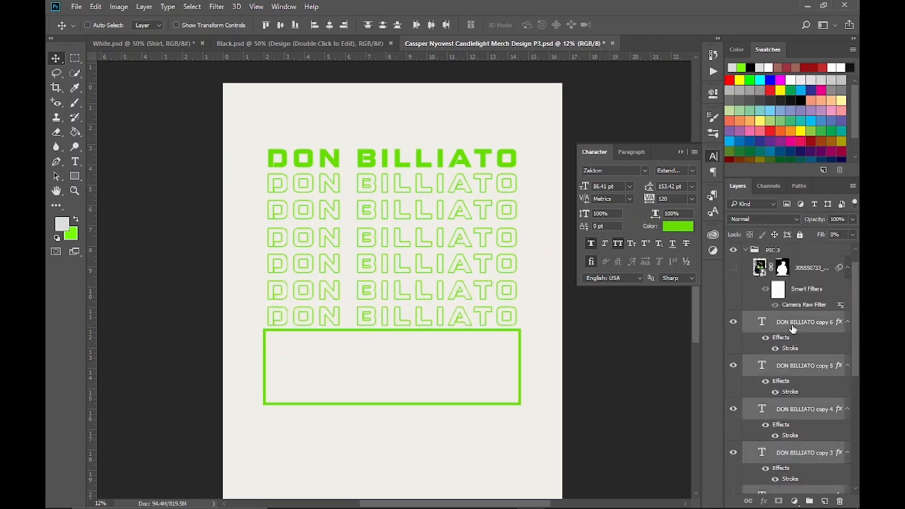
{"action": "key", "text": "shift+Up"}
{"action": "key", "text": "shift+Up"}
{"action": "key", "text": "shift+Up"}
{"action": "key", "text": "shift+Up"}
{"action": "key", "text": "shift+Up"}
{"action": "key", "text": "shift+Up"}
{"action": "key", "text": "shift+Up"}
{"action": "key", "text": "shift+Up"}
Try nudging the lower outlined DON BILLIATO lines up to even out the spacing, and revert those nudges
{"action": "scroll", "coordinate": [774, 365], "scroll_direction": "down", "scroll_amount": 2}
{"action": "scroll", "coordinate": [773, 365], "scroll_direction": "down", "scroll_amount": 2}
{"action": "left_click", "coordinate": [773, 280]}
{"action": "left_click", "coordinate": [787, 413], "text": "shift"}
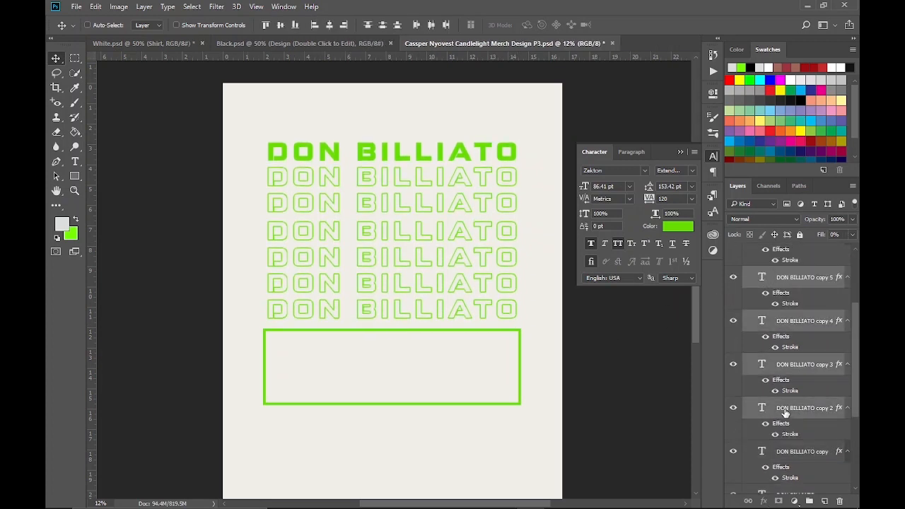
{"action": "key", "text": "shift+Up"}
{"action": "key", "text": "shift+Down"}
{"action": "left_click", "coordinate": [788, 414], "text": "ctrl"}
{"action": "key", "text": "shift+Up"}
{"action": "key", "text": "shift+Up"}
{"action": "key", "text": "shift+Up"}
{"action": "scroll", "coordinate": [794, 414], "scroll_direction": "up", "scroll_amount": 2}
{"action": "key", "text": "ctrl+alt+z"}
{"action": "key", "text": "ctrl+alt+z"}
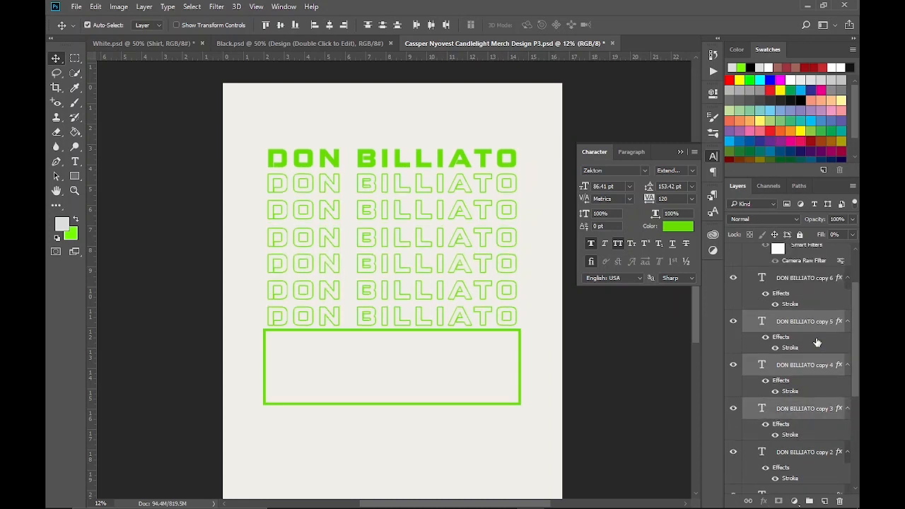
{"action": "left_click", "coordinate": [713, 55]}
{"action": "left_click", "coordinate": [614, 251]}
Nudge DON BILLIATO copy 3 through copy 6 up together so their spacing matches the lines above
{"action": "left_click", "coordinate": [780, 285], "text": "ctrl"}
{"action": "key", "text": "shift+Up"}
{"action": "key", "text": "shift+Up"}
{"action": "key", "text": "shift+Up"}
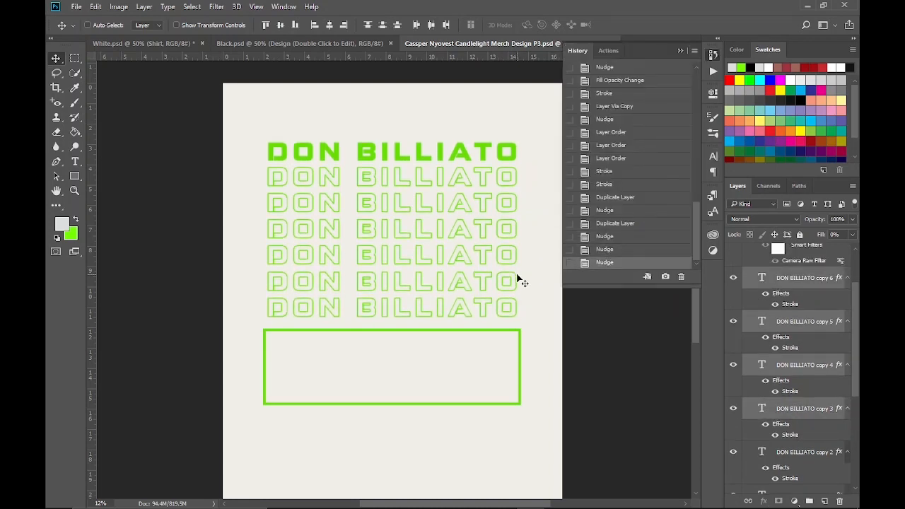
{"action": "left_click", "coordinate": [715, 54]}
Add a solid color fill layer directly above Color Fill 2, using the dark color 171717
{"action": "scroll", "coordinate": [795, 354], "scroll_direction": "down", "scroll_amount": 1}
{"action": "scroll", "coordinate": [796, 354], "scroll_direction": "down", "scroll_amount": 3}
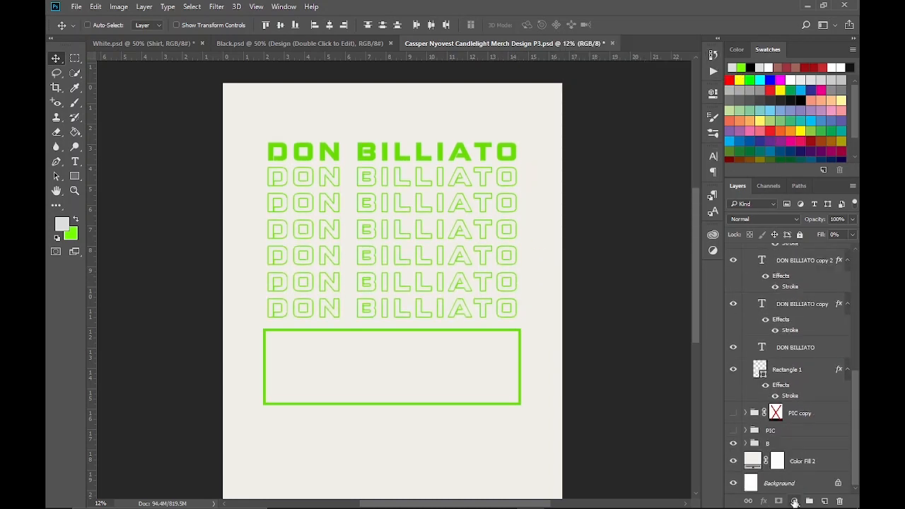
{"action": "left_click", "coordinate": [801, 472]}
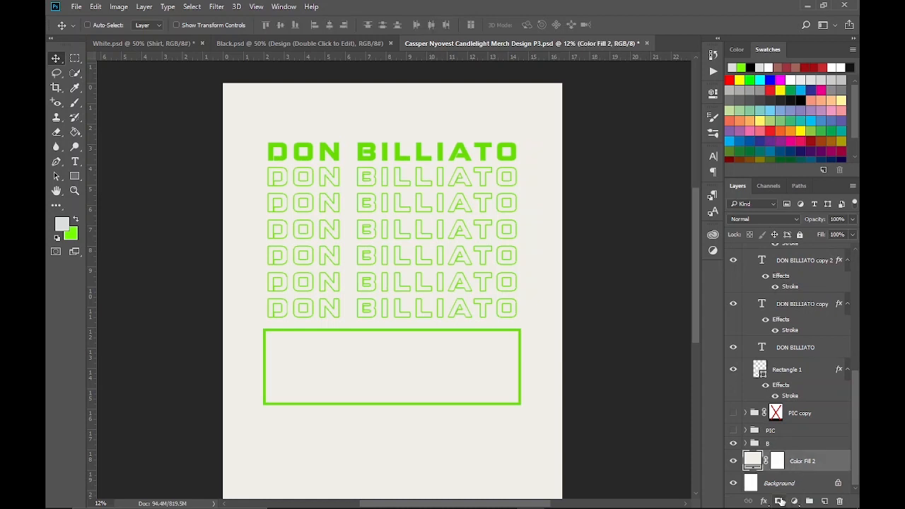
{"action": "left_click", "coordinate": [796, 503]}
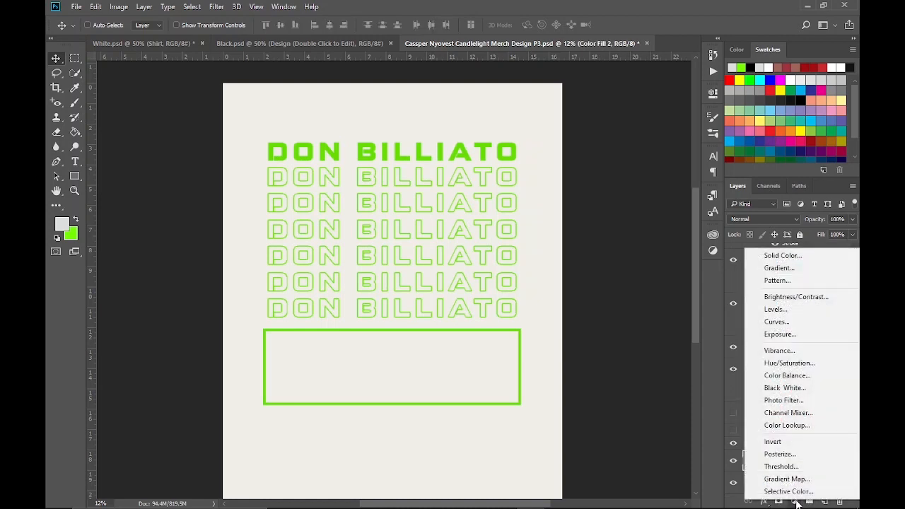
{"action": "left_click", "coordinate": [784, 255]}
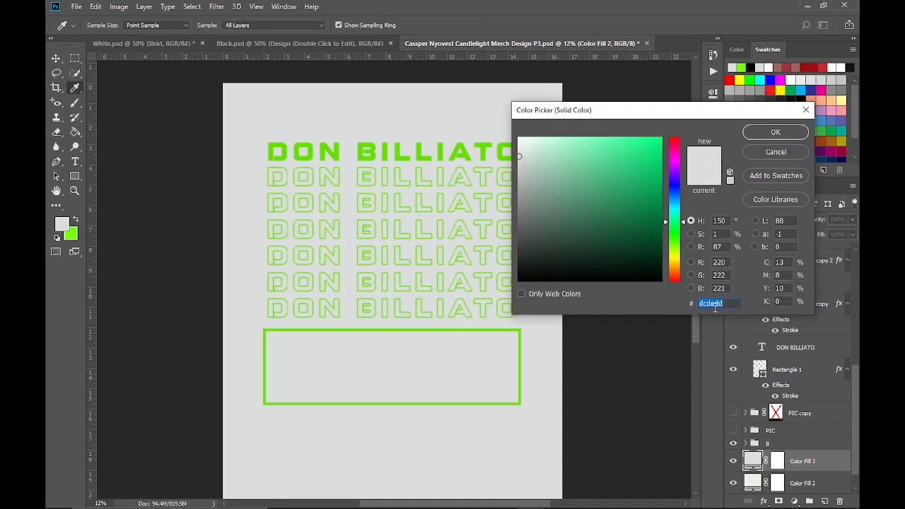
{"action": "right_click", "coordinate": [713, 306]}
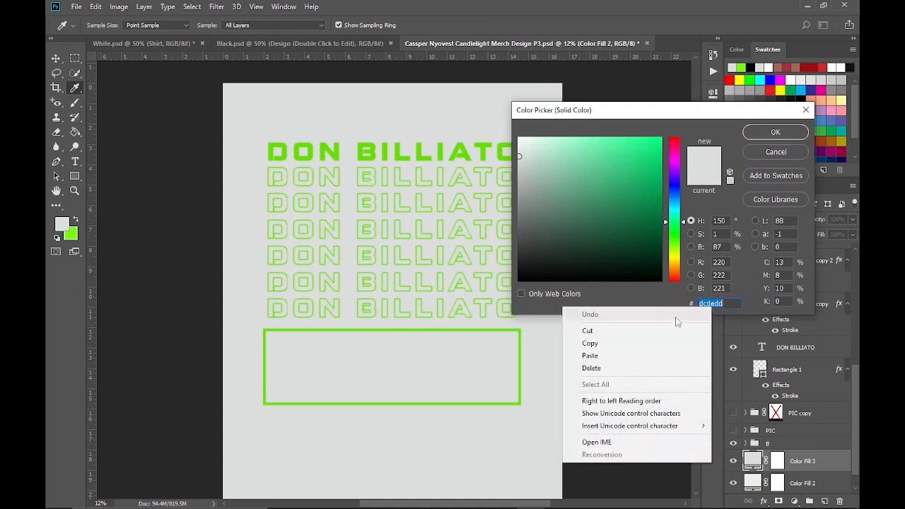
{"action": "left_click", "coordinate": [642, 359]}
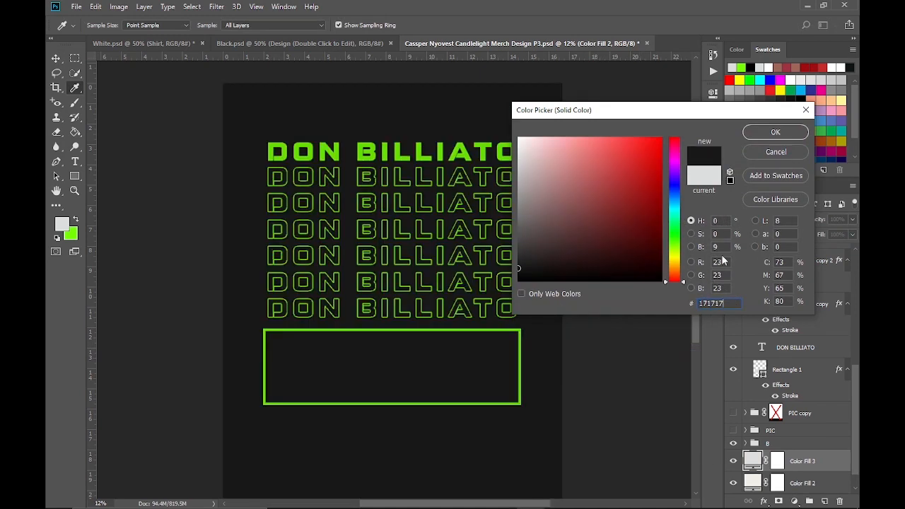
{"action": "left_click", "coordinate": [776, 132]}
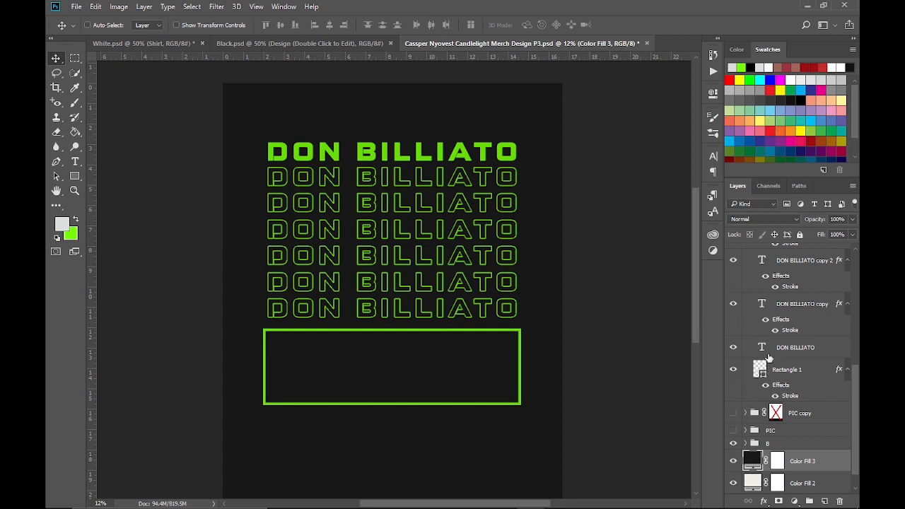
Group all the DON BILLIATO text layers and name the group TEXT 1
{"action": "scroll", "coordinate": [781, 338], "scroll_direction": "up", "scroll_amount": 5}
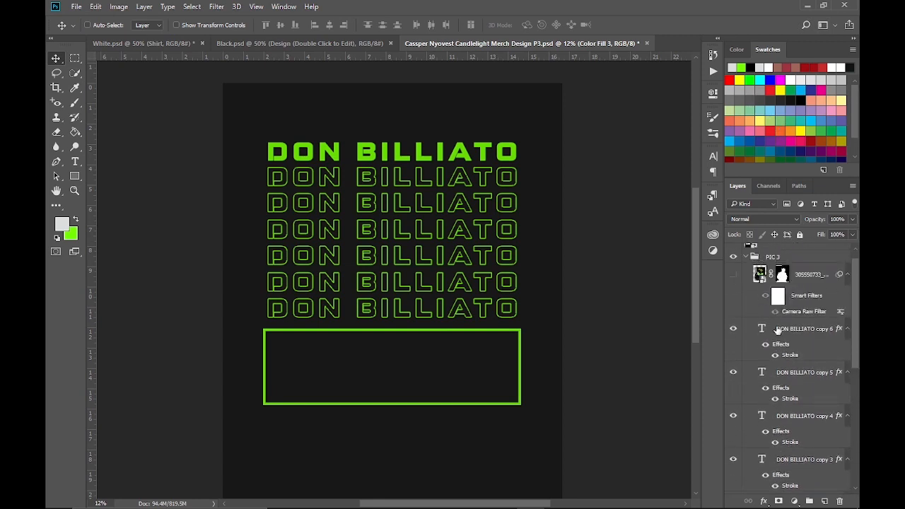
{"action": "left_click", "coordinate": [779, 330]}
{"action": "scroll", "coordinate": [799, 402], "scroll_direction": "down", "scroll_amount": 5}
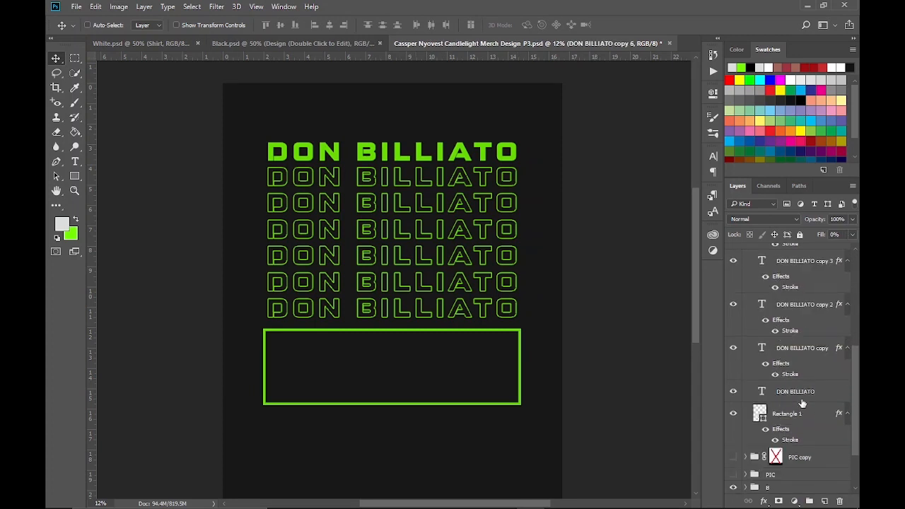
{"action": "left_click", "coordinate": [795, 392], "text": "shift"}
{"action": "key", "text": "ctrl+g"}
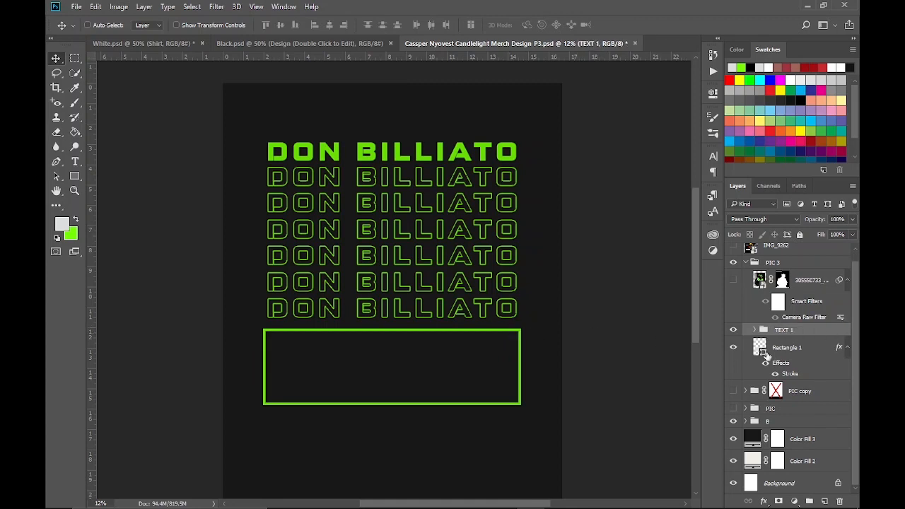
Show the man's photo layer, scale it down to about 80%, and position it centrally over the text and frame
{"action": "left_click", "coordinate": [733, 280]}
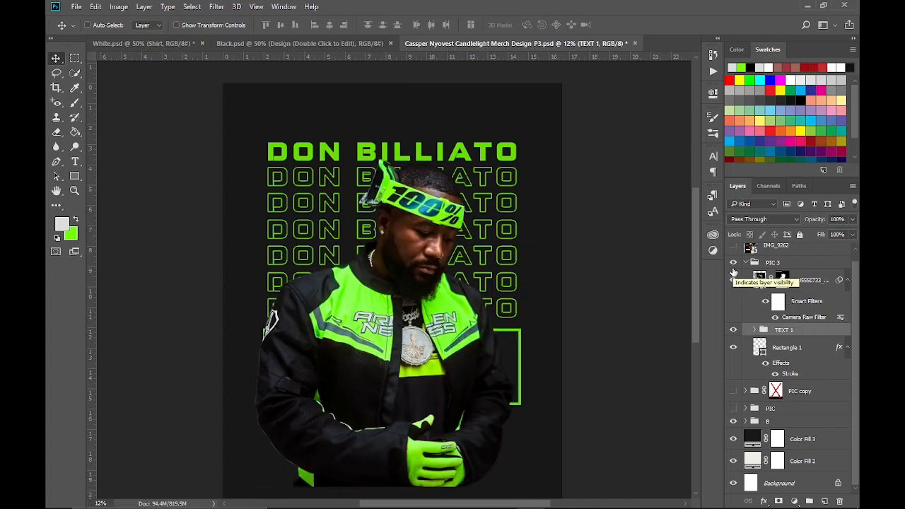
{"action": "left_click", "coordinate": [799, 285]}
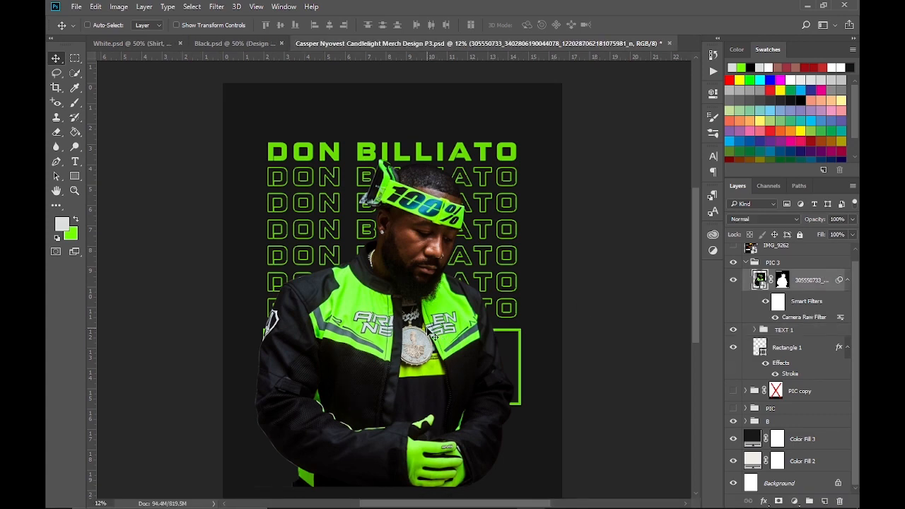
{"action": "scroll", "coordinate": [733, 252], "scroll_direction": "up", "scroll_amount": 1}
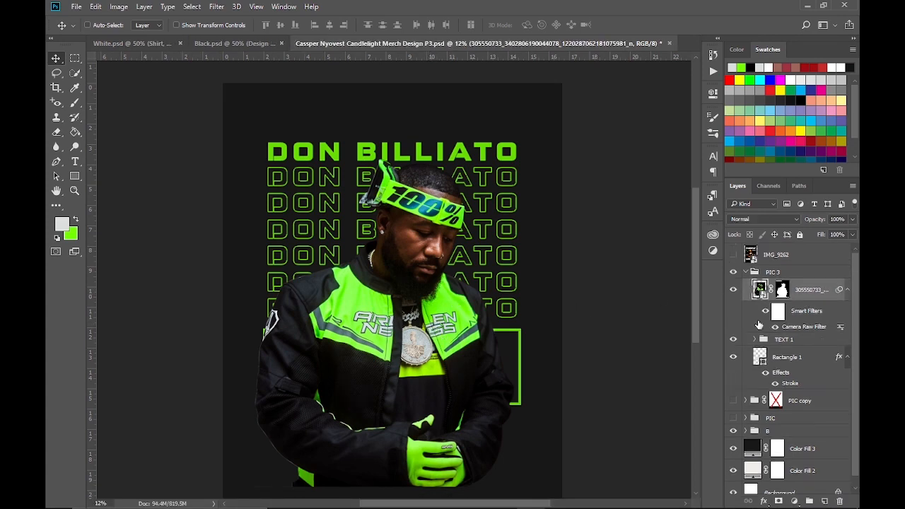
{"action": "key", "text": "ctrl+t"}
{"action": "left_click", "coordinate": [475, 206]}
{"action": "left_click_drag", "start_coordinate": [536, 128], "coordinate": [514, 156]}
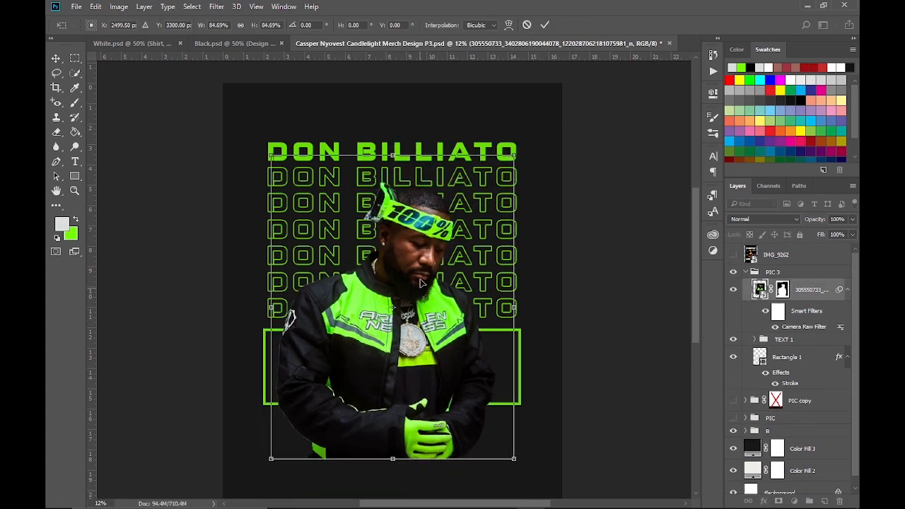
{"action": "left_click_drag", "start_coordinate": [453, 219], "coordinate": [452, 203]}
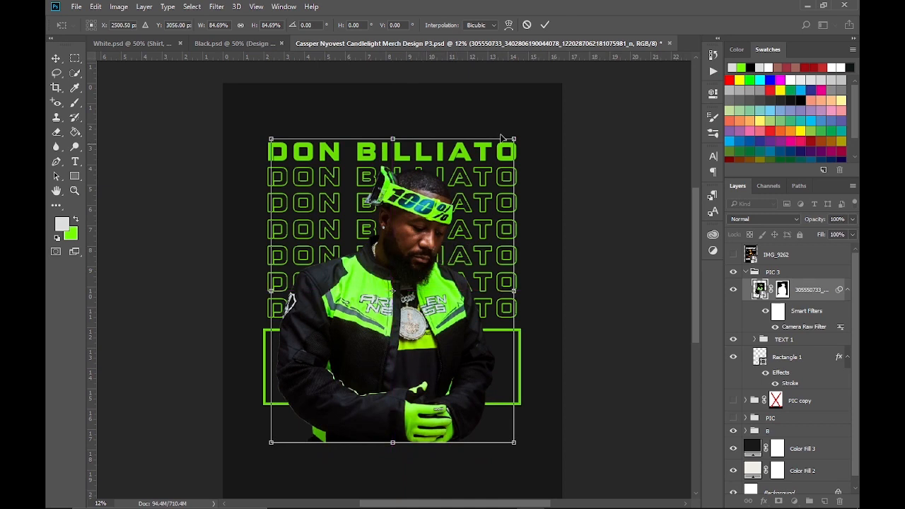
{"action": "left_click_drag", "start_coordinate": [514, 139], "coordinate": [507, 148]}
{"action": "left_click_drag", "start_coordinate": [452, 263], "coordinate": [452, 258]}
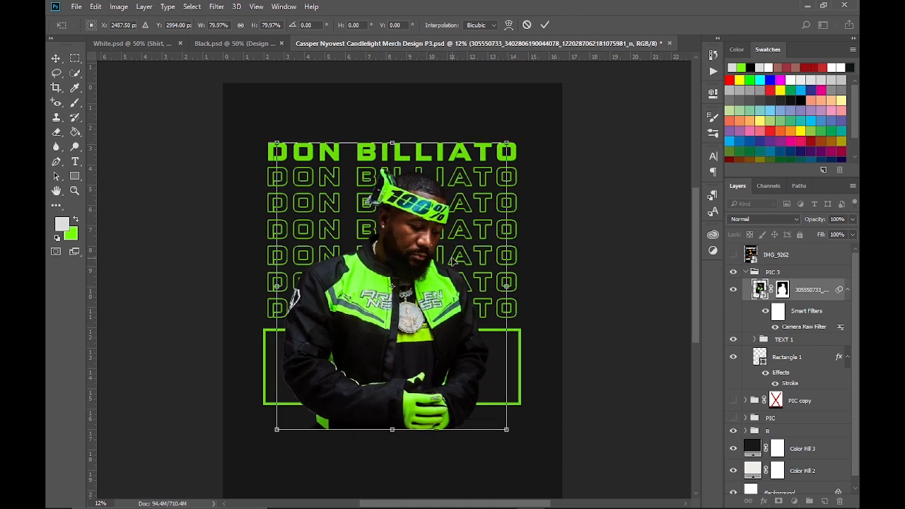
{"action": "left_click", "coordinate": [546, 26]}
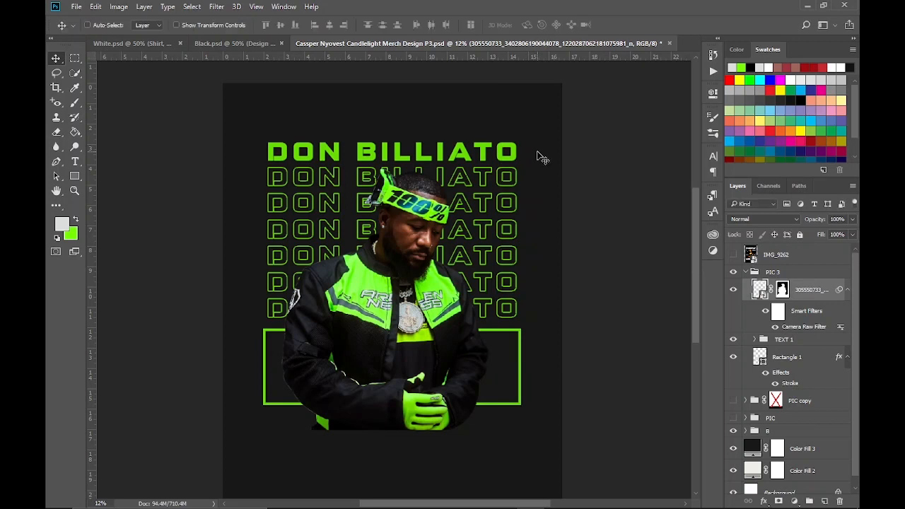
Enlarge the photo, TEXT 1 group and Rectangle 1 together so they fill more of the poster's width
{"action": "left_click", "coordinate": [787, 357]}
{"action": "left_click", "coordinate": [784, 339], "text": "shift"}
{"action": "key", "text": "ctrl+t"}
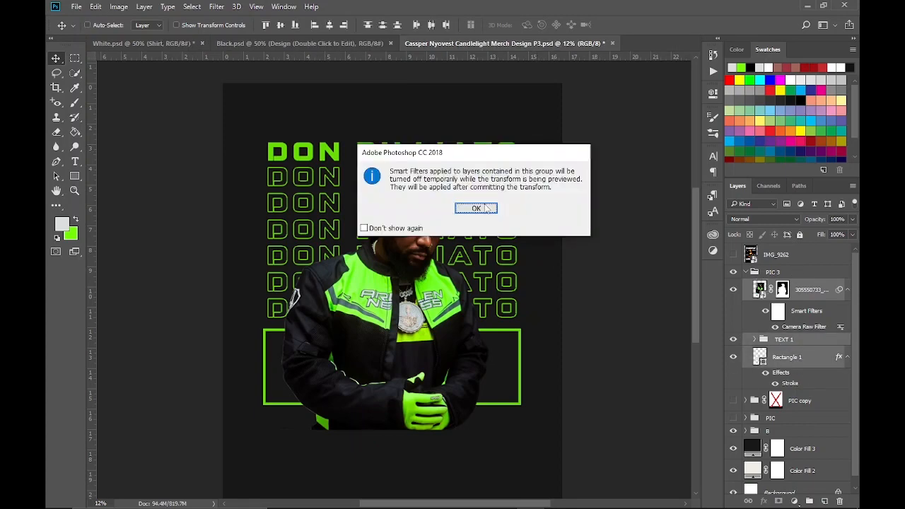
{"action": "left_click", "coordinate": [481, 207]}
{"action": "left_click_drag", "start_coordinate": [521, 145], "coordinate": [546, 131]}
{"action": "left_click", "coordinate": [545, 25]}
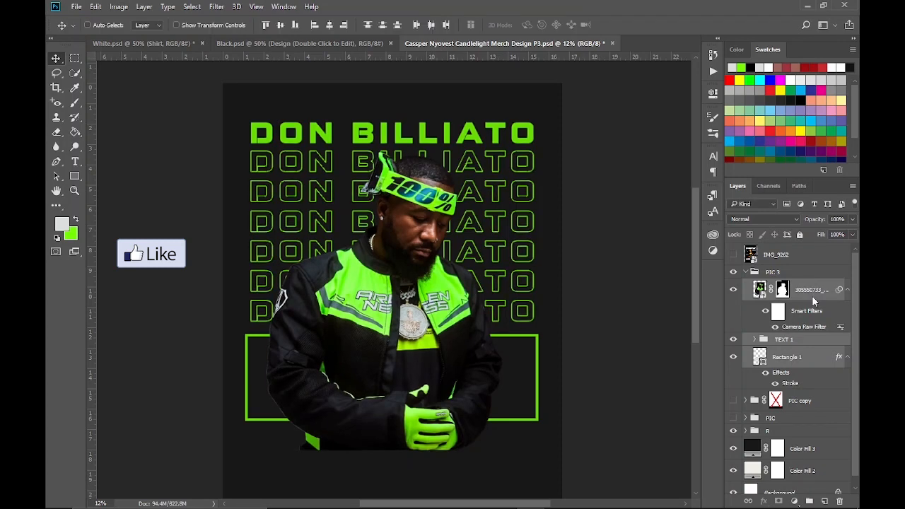
Try masking the PIC 3 group with the frame-shaped selection, and undo the mask
{"action": "left_click", "coordinate": [785, 271]}
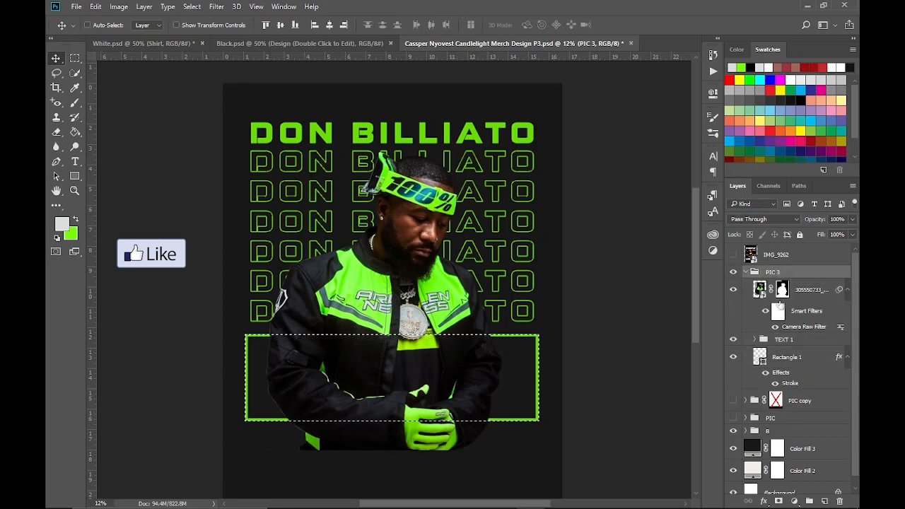
{"action": "left_click", "coordinate": [779, 501]}
{"action": "key", "text": "ctrl+z"}
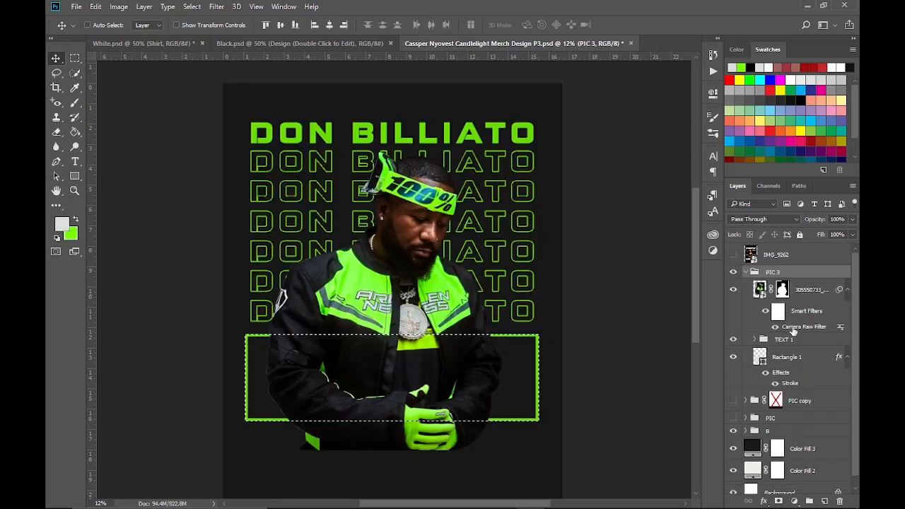
Move TEXT 1 and Rectangle 1 out of the PIC 3 group, and mask PIC 3 with the frame-shaped selection
{"action": "left_click", "coordinate": [787, 361]}
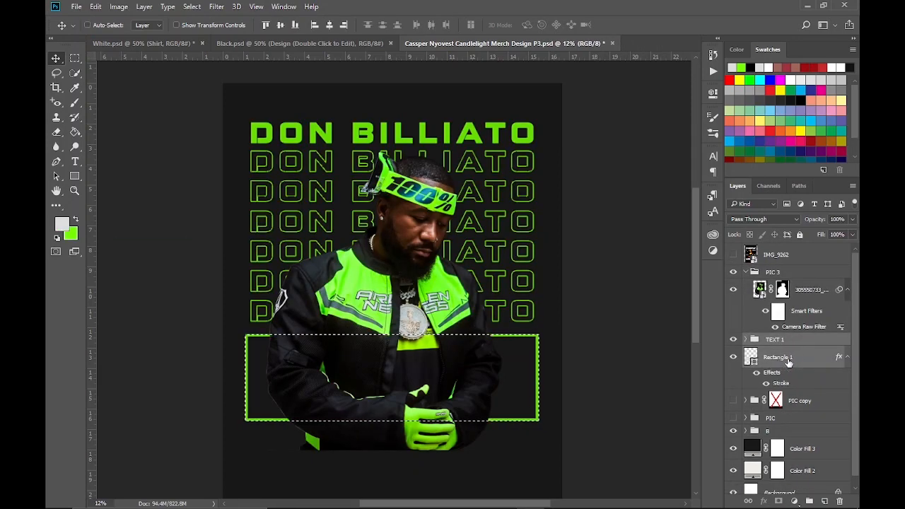
{"action": "left_click", "coordinate": [785, 273]}
{"action": "left_click", "coordinate": [778, 501]}
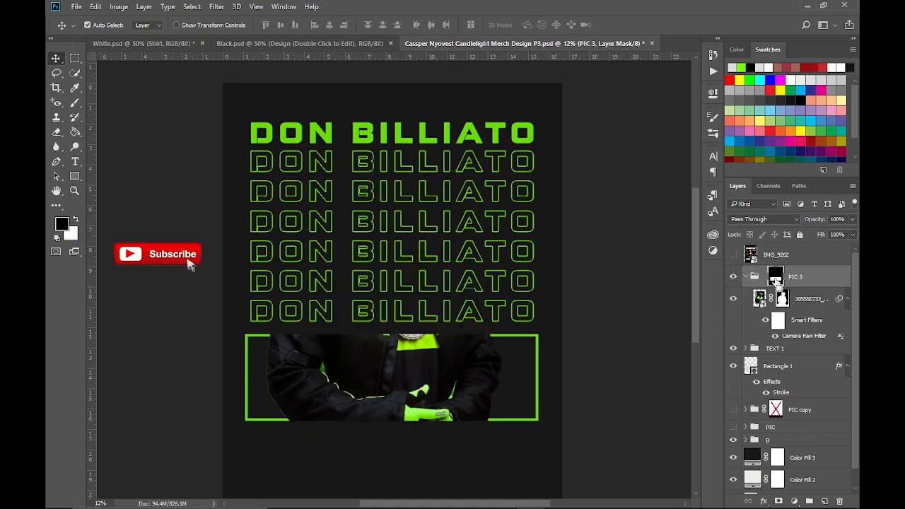
Stretch the PIC 3 mask upward to about 353% height, past the heading, keeping its lower edge on the frame
{"action": "key", "text": "ctrl+t"}
{"action": "left_click_drag", "start_coordinate": [391, 334], "coordinate": [394, 113]}
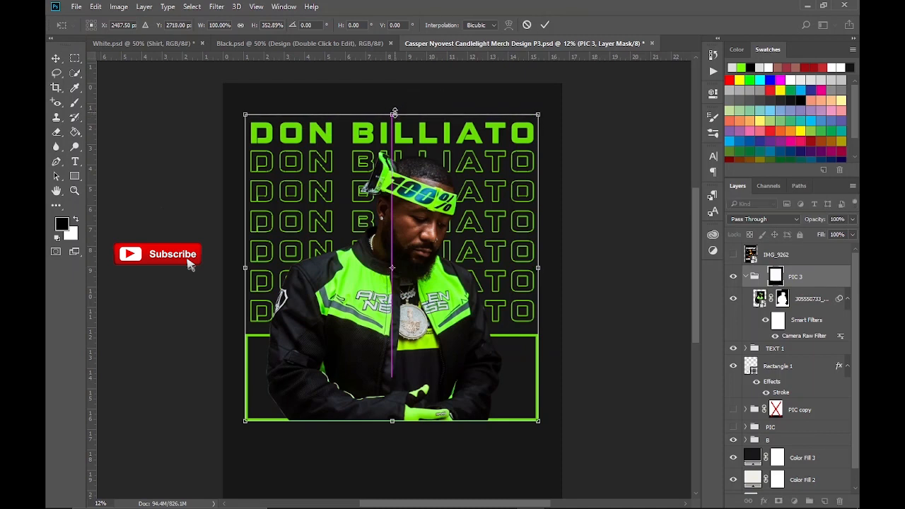
{"action": "left_click", "coordinate": [543, 26]}
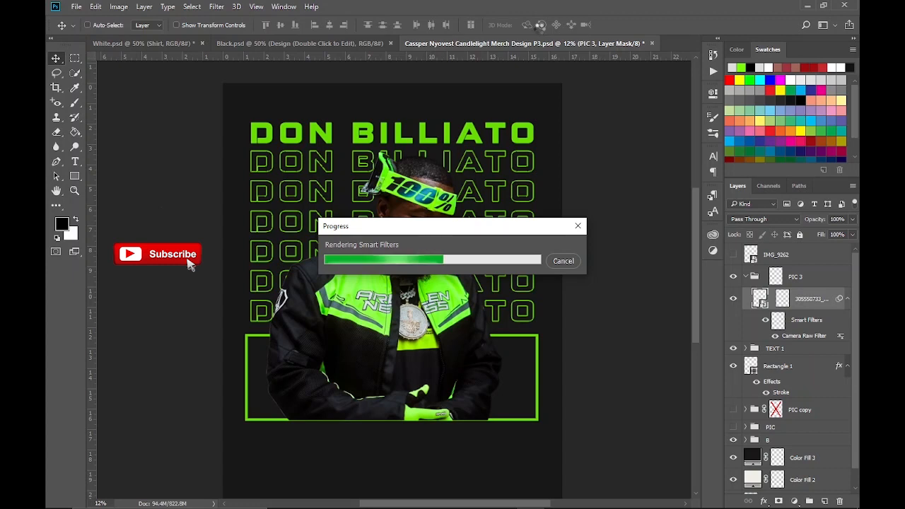
{"action": "left_click", "coordinate": [796, 285]}
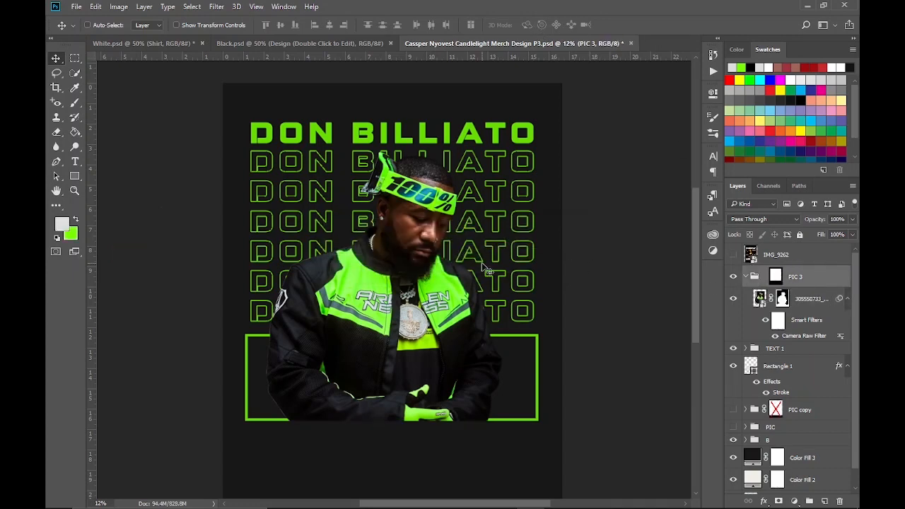
{"action": "left_click", "coordinate": [76, 181]}
{"action": "right_click", "coordinate": [75, 132]}
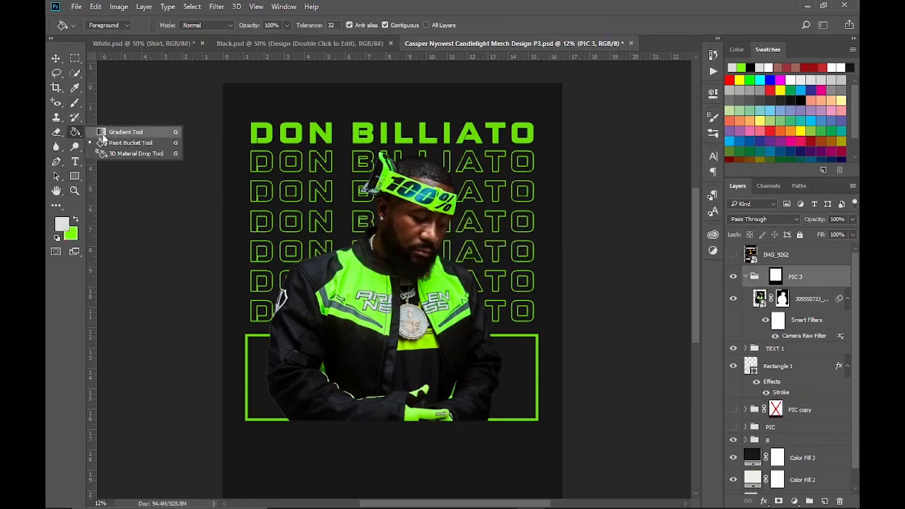
{"action": "left_click", "coordinate": [127, 131]}
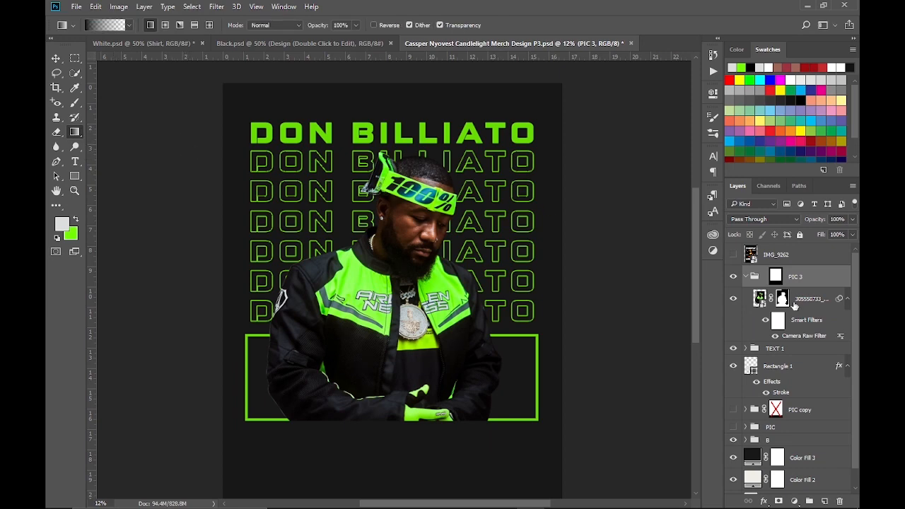
{"action": "key", "text": "ctrl+t"}
{"action": "left_click", "coordinate": [477, 209]}
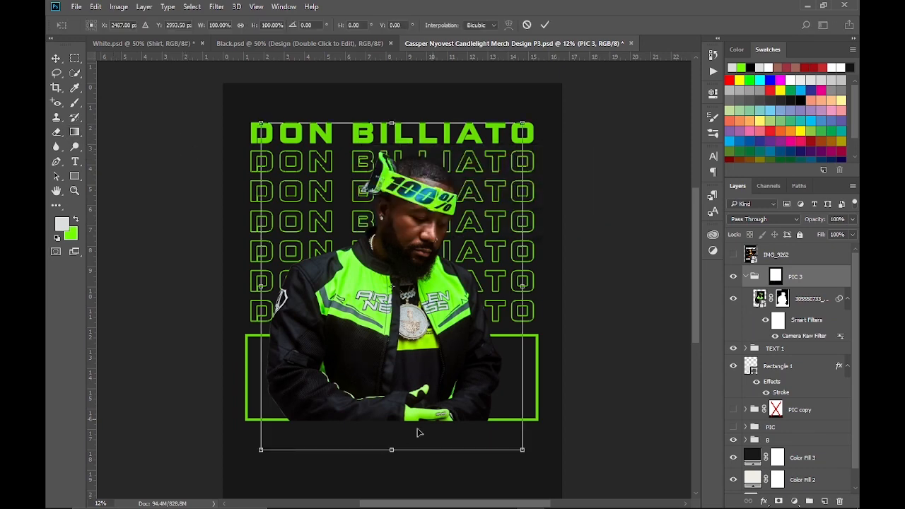
{"action": "left_click_drag", "start_coordinate": [392, 450], "coordinate": [394, 459]}
{"action": "left_click", "coordinate": [532, 27]}
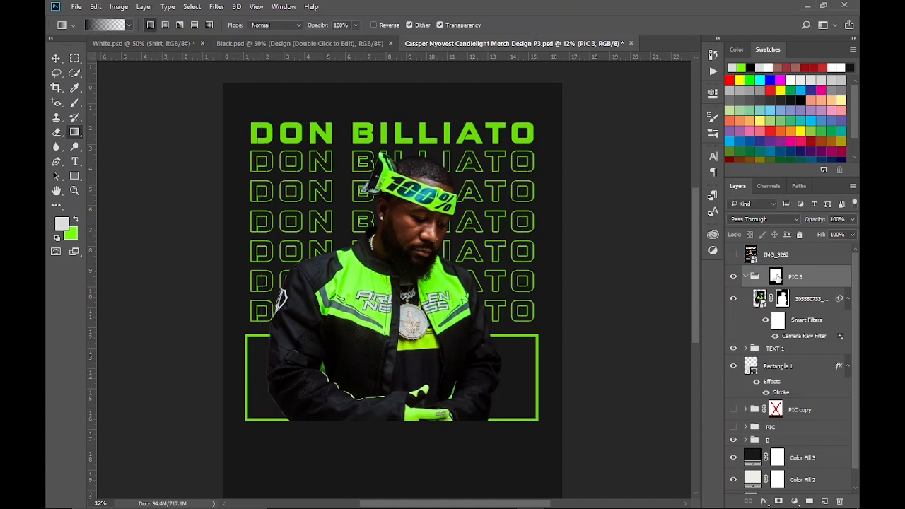
Try extending the PIC 3 mask below the frame to about 103.87% height and fading it with gradients, and revert both
{"action": "left_click", "coordinate": [776, 276]}
{"action": "key", "text": "ctrl+t"}
{"action": "left_click_drag", "start_coordinate": [392, 425], "coordinate": [394, 439]}
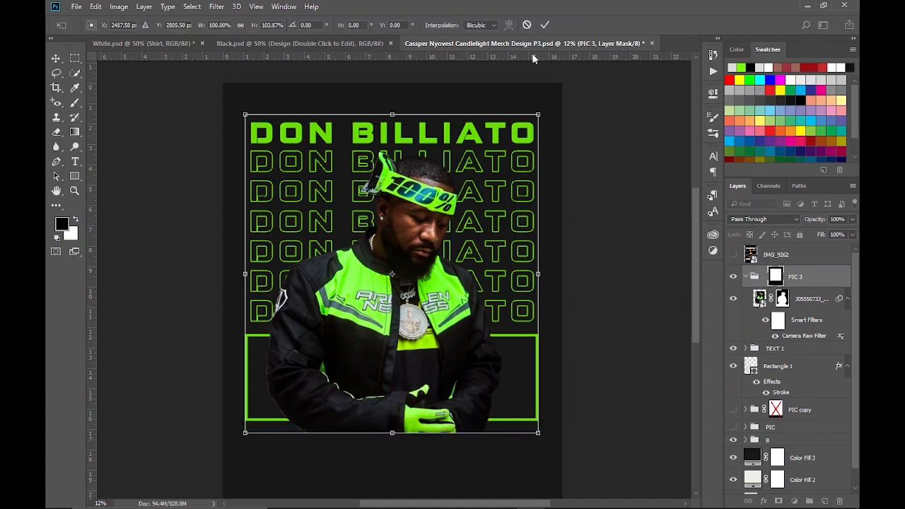
{"action": "left_click", "coordinate": [544, 25]}
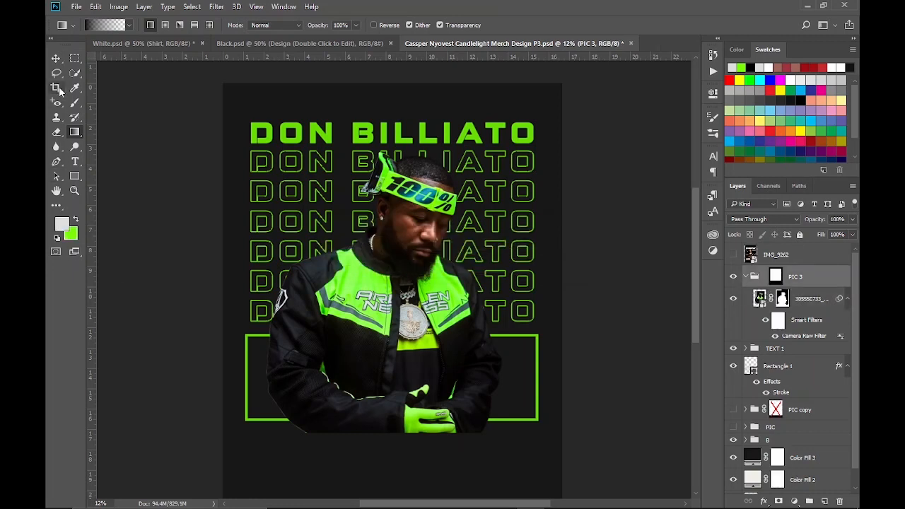
{"action": "left_click", "coordinate": [776, 277]}
{"action": "scroll", "coordinate": [432, 412], "scroll_direction": "down", "scroll_amount": 1}
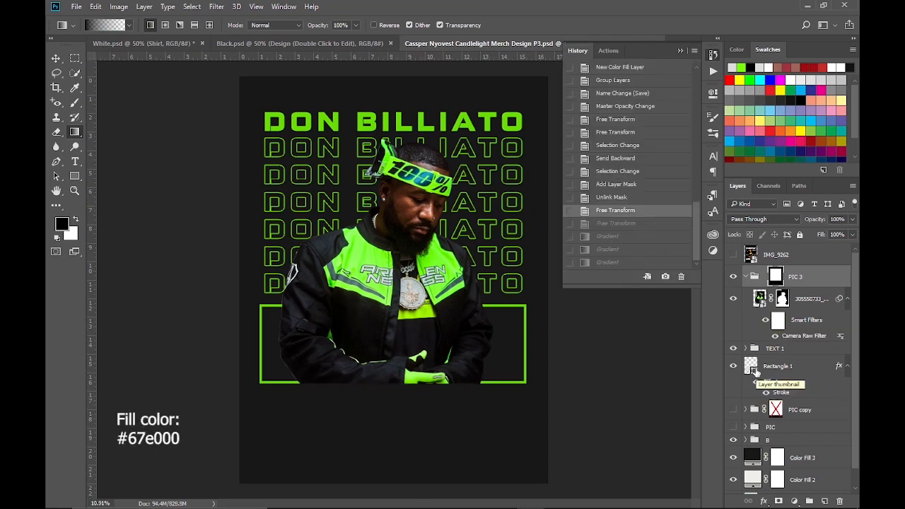
Raise Rectangle 1's fill to 100% and colour it #67e000, sampled from its own green stroke
{"action": "left_click", "coordinate": [755, 370]}
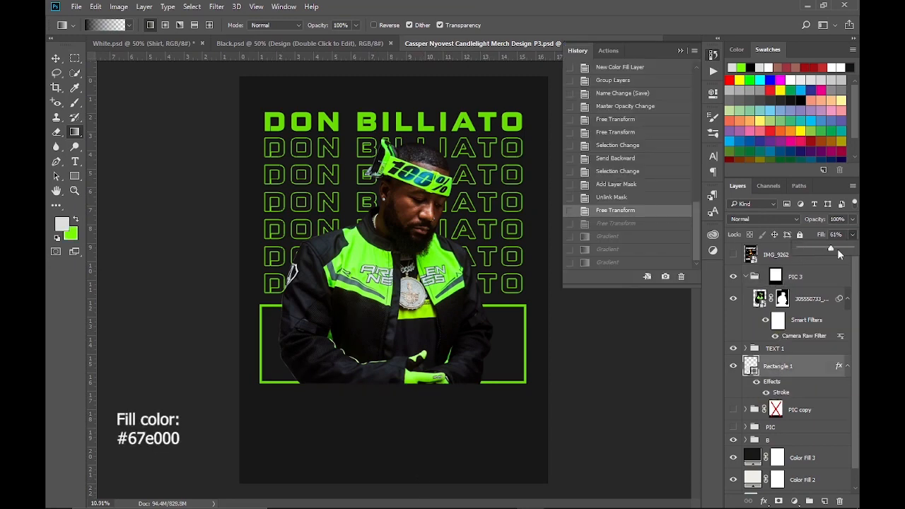
{"action": "left_click_drag", "start_coordinate": [840, 255], "coordinate": [853, 254]}
{"action": "double_click", "coordinate": [755, 370]}
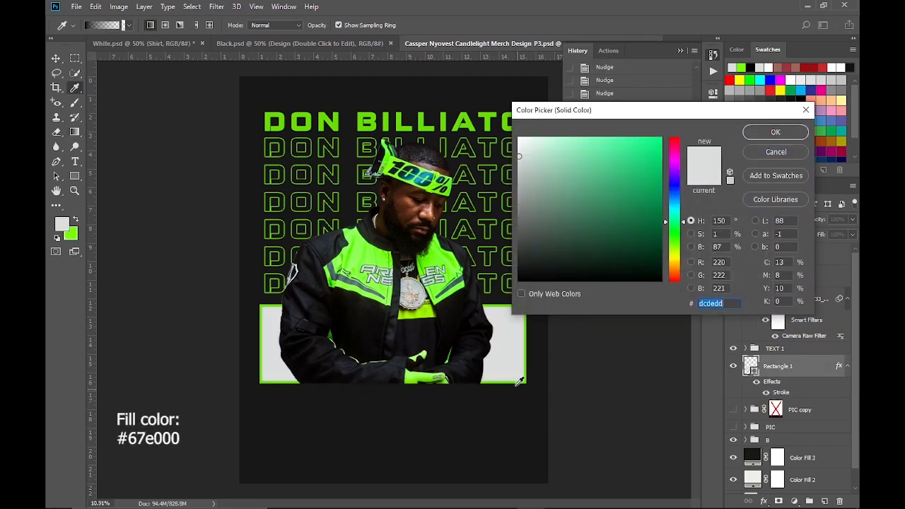
{"action": "left_click", "coordinate": [508, 285]}
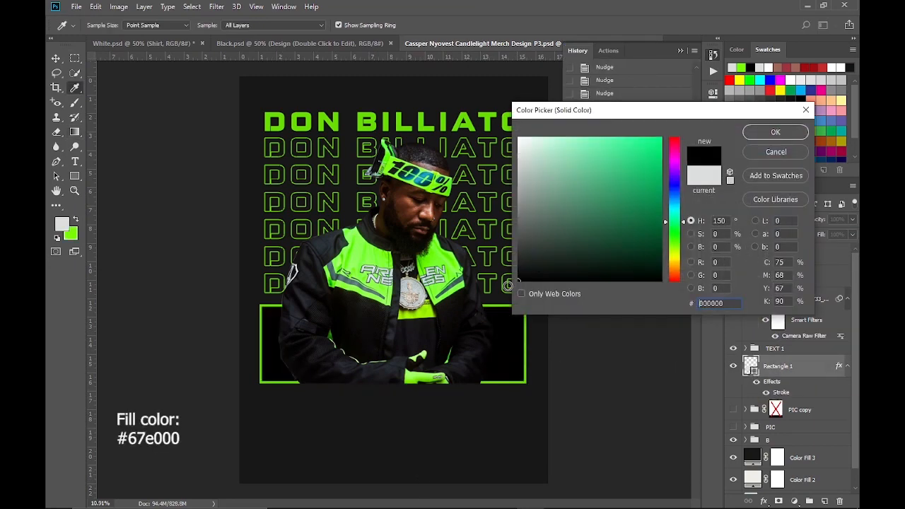
{"action": "left_click", "coordinate": [527, 369]}
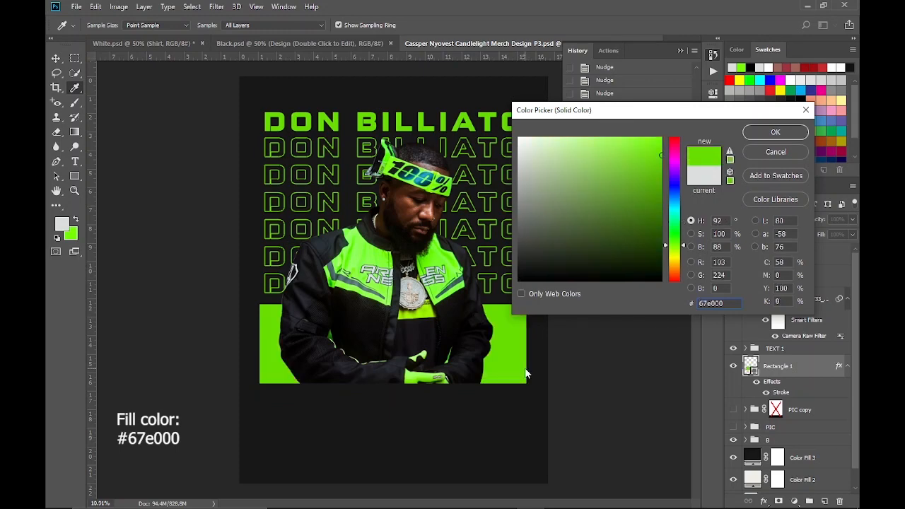
{"action": "left_click", "coordinate": [776, 132]}
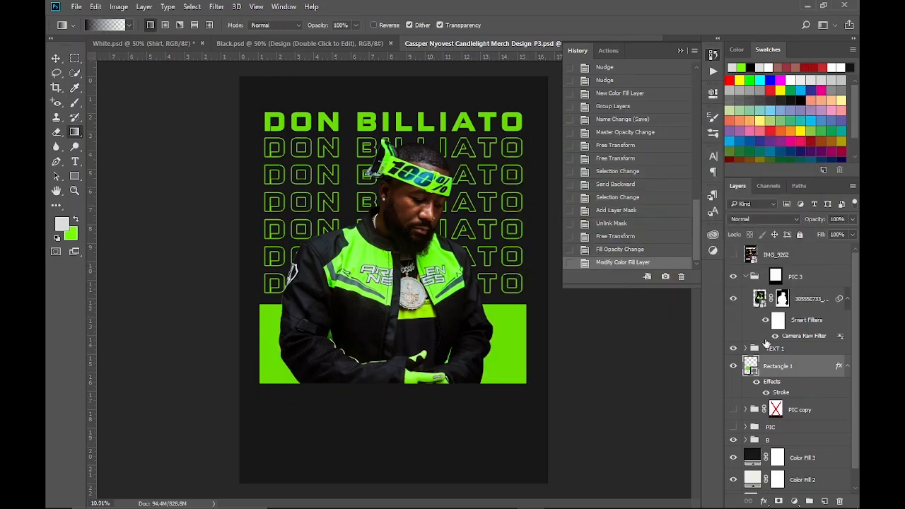
{"action": "double_click", "coordinate": [751, 366]}
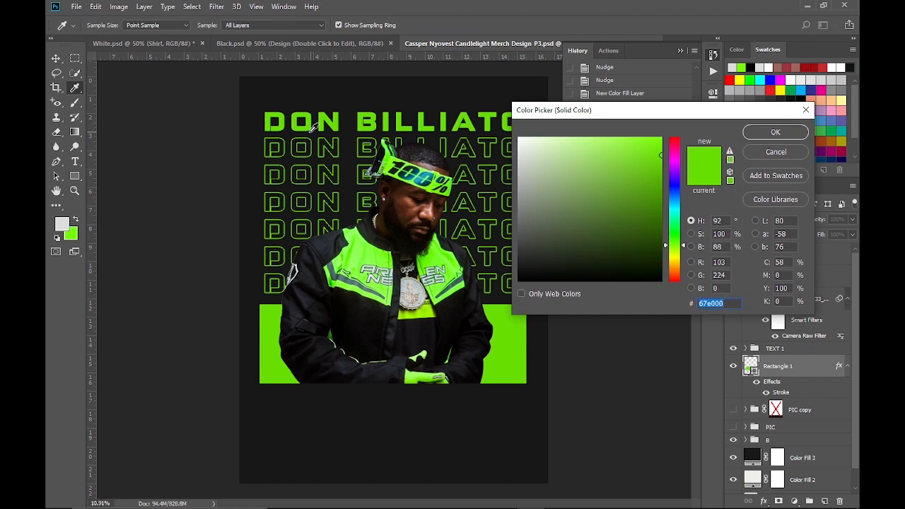
{"action": "left_click", "coordinate": [761, 135]}
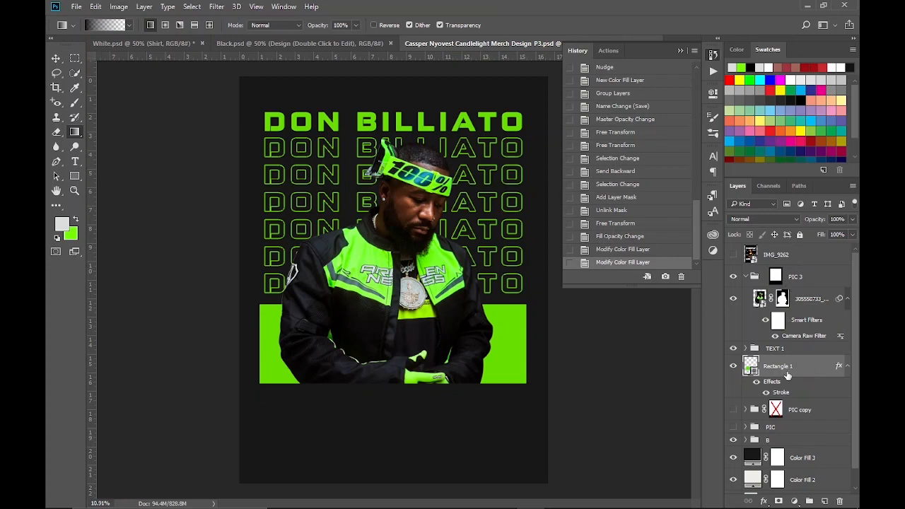
Duplicate Rectangle 1, place the copy beneath it in the layer order, and shift the copy down with a small gap below the original
{"action": "key", "text": "ctrl+j"}
{"action": "left_click_drag", "start_coordinate": [787, 374], "coordinate": [787, 441]}
{"action": "key", "text": "v"}
{"action": "key", "text": "shift+Down"}
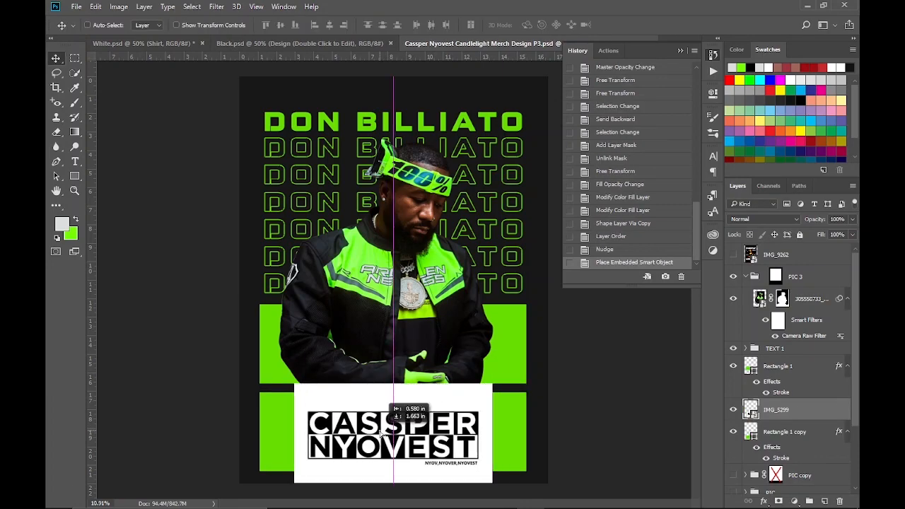
Fit the IMG_5299 image at 39% opacity over the lower rectangle and mask it to that rectangle's shape
{"action": "key", "text": "3"}
{"action": "key", "text": "9"}
{"action": "key", "text": "ctrl+t"}
{"action": "left_click_drag", "start_coordinate": [501, 373], "coordinate": [552, 353]}
{"action": "key", "text": "Return"}
{"action": "key", "text": "shift+Up"}
{"action": "left_click", "coordinate": [751, 432], "text": "ctrl"}
{"action": "left_click", "coordinate": [779, 501]}
Add separate 60 pt Zekton text layers for the letters C, A and S over the reference lettering, hiding the finished ones
{"action": "key", "text": "t"}
{"action": "left_click", "coordinate": [330, 415]}
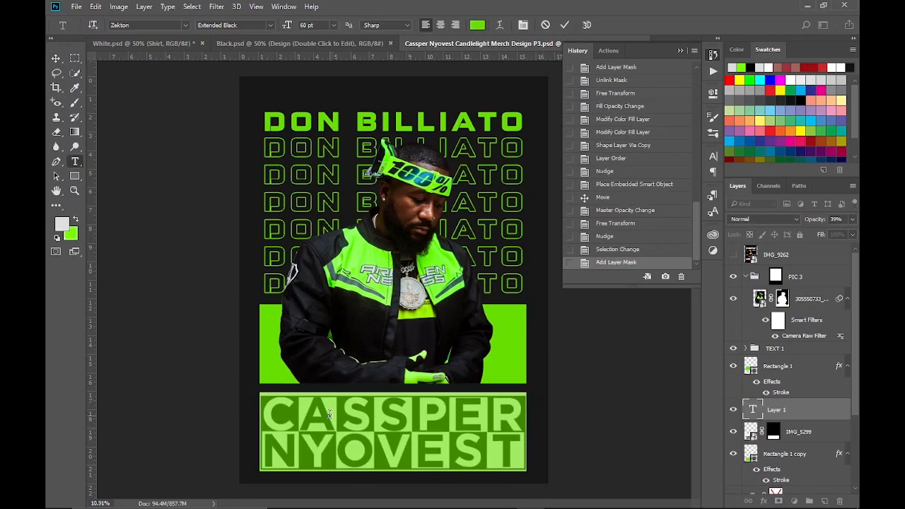
{"action": "scroll", "coordinate": [383, 431], "scroll_direction": "up", "scroll_amount": 6}
{"action": "scroll", "coordinate": [383, 432], "scroll_direction": "down", "scroll_amount": 1}
{"action": "type", "text": "C"}
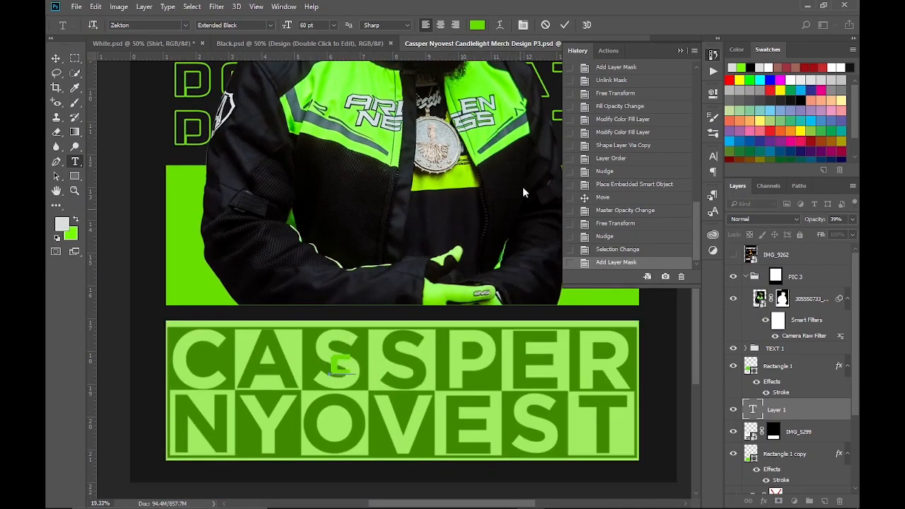
{"action": "left_click", "coordinate": [564, 25]}
{"action": "left_click", "coordinate": [734, 409]}
{"action": "left_click", "coordinate": [349, 375]}
{"action": "type", "text": "A"}
{"action": "left_click", "coordinate": [564, 25]}
{"action": "left_click", "coordinate": [733, 409]}
{"action": "left_click", "coordinate": [352, 370]}
{"action": "type", "text": "S"}
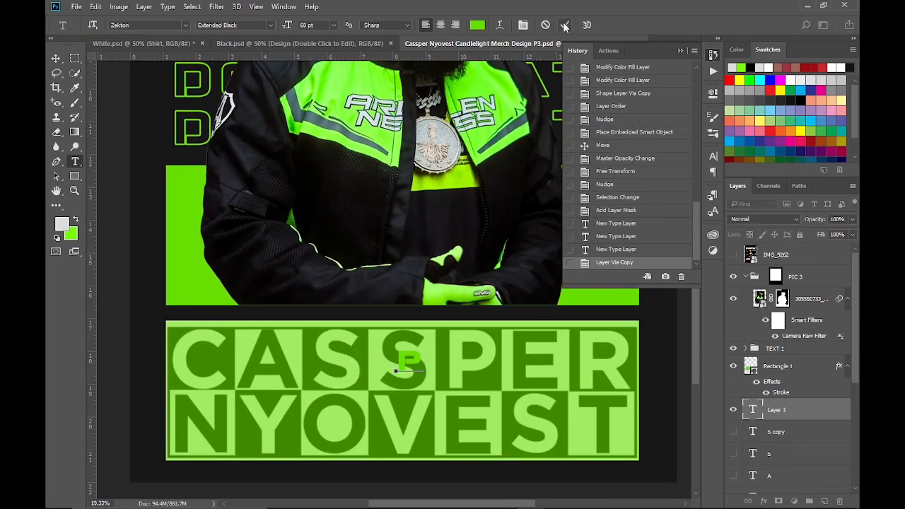
Finish the P text layer and add separate layers for the letters E and R, hiding the finished ones
{"action": "left_click", "coordinate": [564, 25]}
{"action": "left_click", "coordinate": [733, 410]}
{"action": "left_click", "coordinate": [457, 366]}
{"action": "type", "text": "E"}
{"action": "left_click", "coordinate": [565, 25]}
{"action": "left_click", "coordinate": [733, 410]}
{"action": "left_click", "coordinate": [477, 368]}
{"action": "type", "text": "R"}
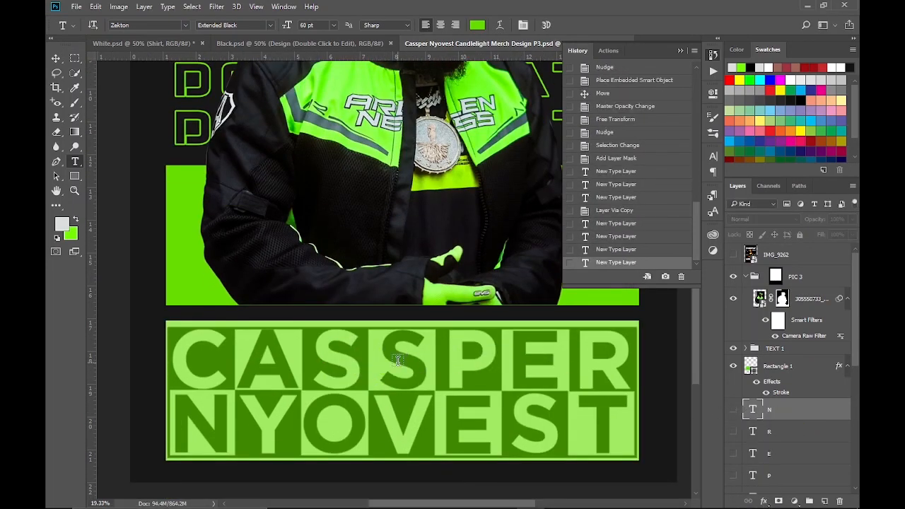
Add separate text layers for the letters Y, O, V and E of the second word, hiding the finished ones
{"action": "left_click", "coordinate": [398, 361]}
{"action": "type", "text": "Y"}
{"action": "left_click", "coordinate": [798, 416]}
{"action": "left_click", "coordinate": [734, 409]}
{"action": "left_click", "coordinate": [439, 366]}
{"action": "type", "text": "O"}
{"action": "left_click", "coordinate": [798, 417]}
{"action": "left_click", "coordinate": [734, 410]}
{"action": "left_click", "coordinate": [433, 374]}
{"action": "type", "text": "V"}
{"action": "key", "text": "ctrl+Return"}
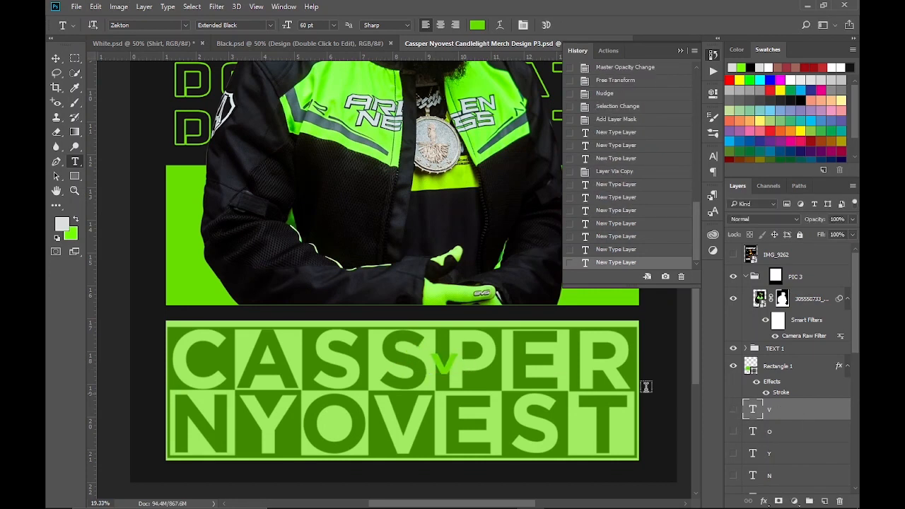
{"action": "left_click", "coordinate": [734, 409]}
{"action": "left_click", "coordinate": [435, 374]}
{"action": "type", "text": "E"}
{"action": "key", "text": "ctrl+Return"}
Set the IMG_5299 reference layer's opacity to 54%
{"action": "scroll", "coordinate": [793, 434], "scroll_direction": "down", "scroll_amount": 5}
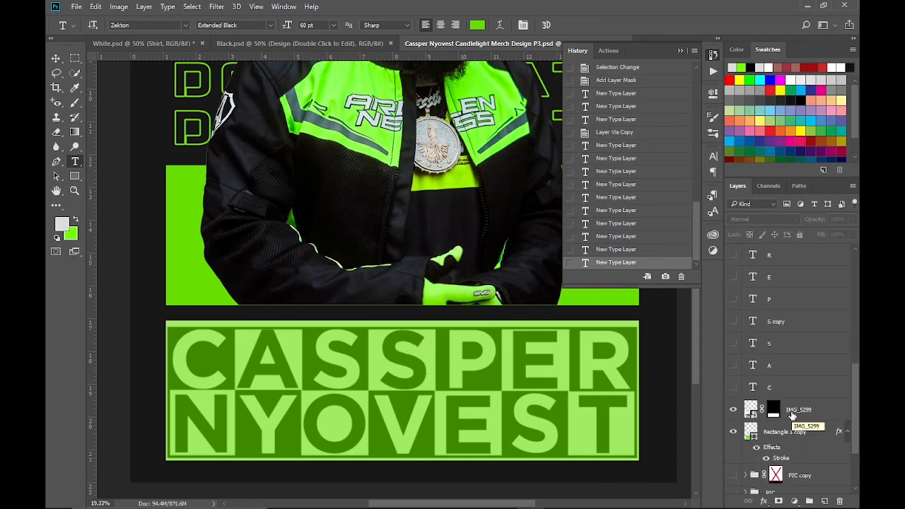
{"action": "left_click", "coordinate": [820, 409]}
{"action": "key", "text": "5"}
{"action": "key", "text": "4"}
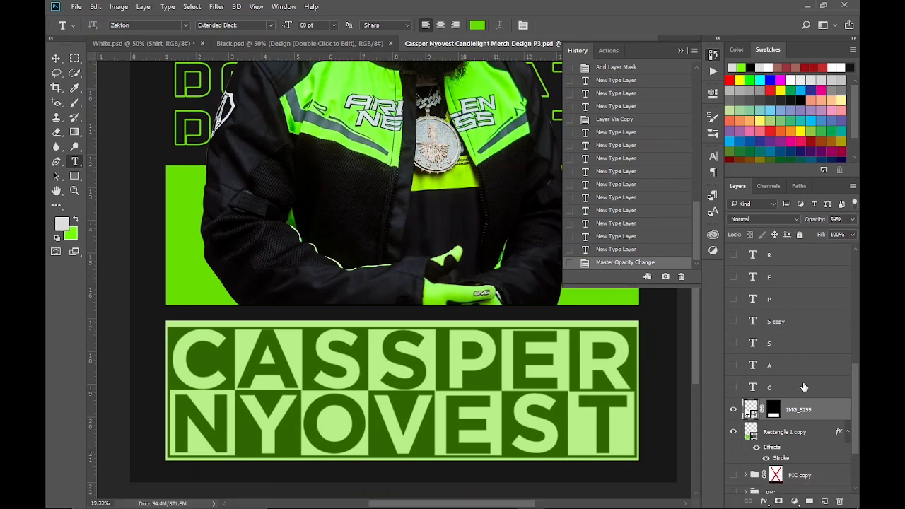
Add CASSPER and NYOVEST as two text layers, one below the other, over the reference lettering, nudging the text left
{"action": "left_click", "coordinate": [217, 362]}
{"action": "type", "text": "CASSPER"}
{"action": "key", "text": "ctrl+Return"}
{"action": "left_click", "coordinate": [226, 394]}
{"action": "type", "text": "NYOVEST"}
{"action": "key", "text": "ctrl+Return"}
{"action": "key", "text": "v"}
{"action": "key", "text": "shift+Left"}
{"action": "key", "text": "shift+Left"}
{"action": "key", "text": "shift+Left"}
{"action": "key", "text": "shift+Left"}
{"action": "key", "text": "shift+Left"}
{"action": "key", "text": "shift+Left"}
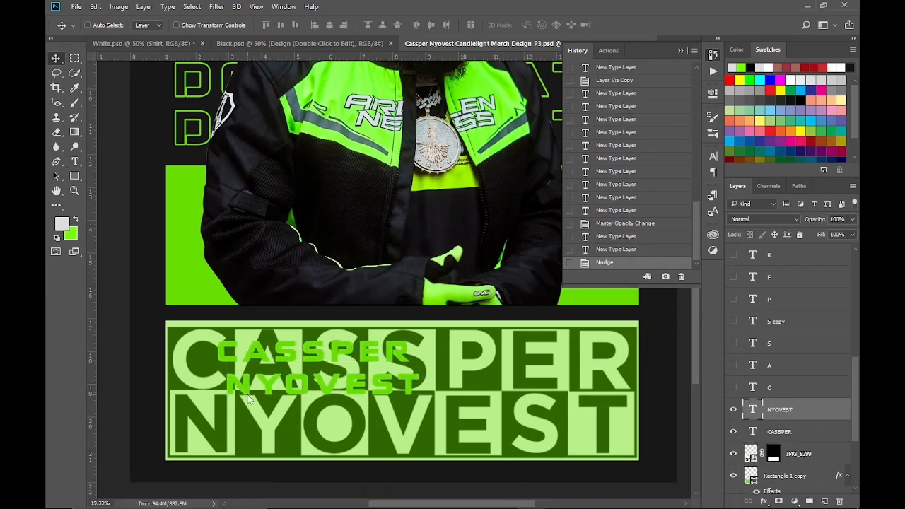
Group the single-letter layers as a hidden group, and enlarge the CASSPER and NYOVEST texts to span the lower rectangle
{"action": "key", "text": "ctrl+g"}
{"action": "left_click", "coordinate": [734, 295]}
{"action": "key", "text": "ctrl+t"}
{"action": "left_click_drag", "start_coordinate": [403, 343], "coordinate": [640, 320]}
{"action": "key", "text": "Return"}
{"action": "key", "text": "Left"}
{"action": "key", "text": "Left"}
{"action": "key", "text": "shift+Down"}
{"action": "key", "text": "shift+Down"}
Change the font of the CASSPER and NYOVEST texts to MADE GoodTime Grotesk
{"action": "left_click", "coordinate": [781, 337]}
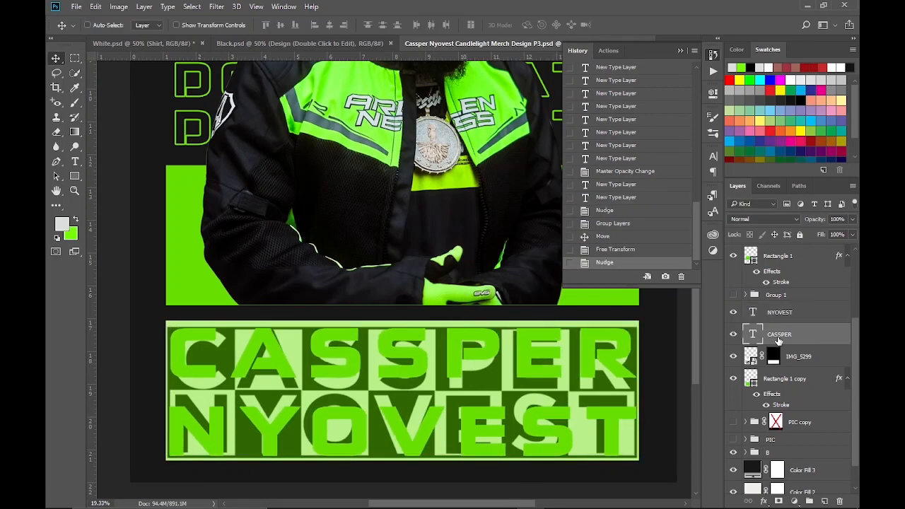
{"action": "left_click", "coordinate": [734, 313]}
{"action": "left_click", "coordinate": [713, 157]}
{"action": "left_click", "coordinate": [635, 170]}
{"action": "left_click_drag", "start_coordinate": [812, 194], "coordinate": [811, 355]}
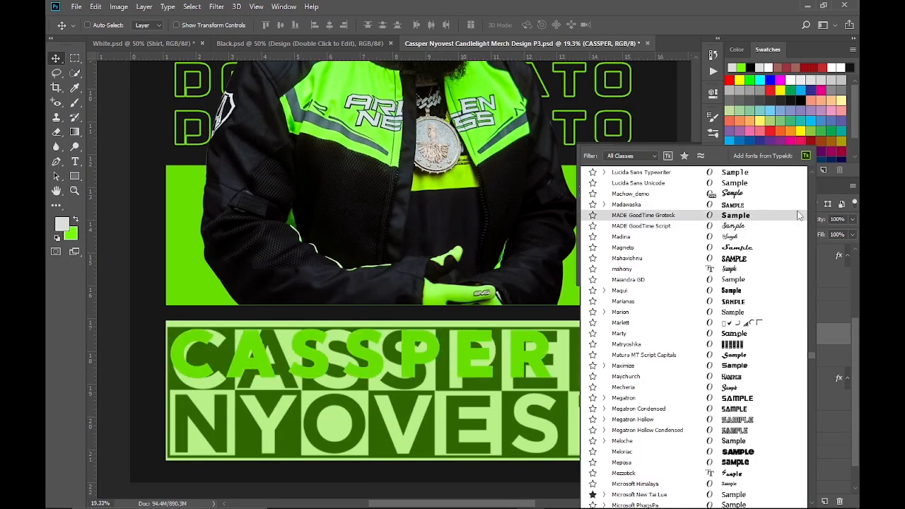
{"action": "left_click", "coordinate": [631, 216]}
{"action": "left_click", "coordinate": [734, 313]}
{"action": "left_click", "coordinate": [781, 313]}
Scale CASSPER and NYOVEST together to about 114.1%, aligning NYOVEST with the reference, and set their tracking to 140
{"action": "left_click", "coordinate": [780, 335], "text": "shift"}
{"action": "left_click_drag", "start_coordinate": [484, 391], "coordinate": [494, 371]}
{"action": "key", "text": "ctrl+t"}
{"action": "left_click_drag", "start_coordinate": [564, 434], "coordinate": [612, 451]}
{"action": "left_click_drag", "start_coordinate": [554, 417], "coordinate": [548, 416]}
{"action": "key", "text": "Left"}
{"action": "key", "text": "Return"}
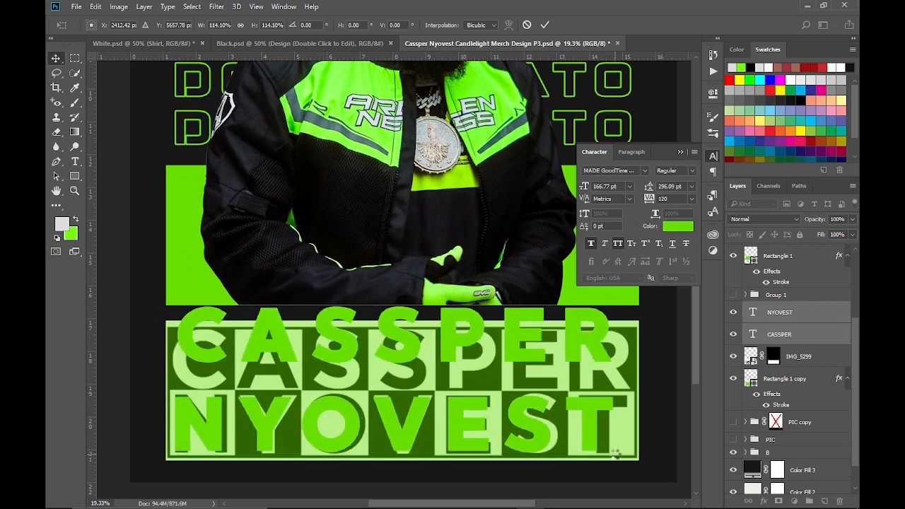
{"action": "left_click_drag", "start_coordinate": [648, 199], "coordinate": [650, 200]}
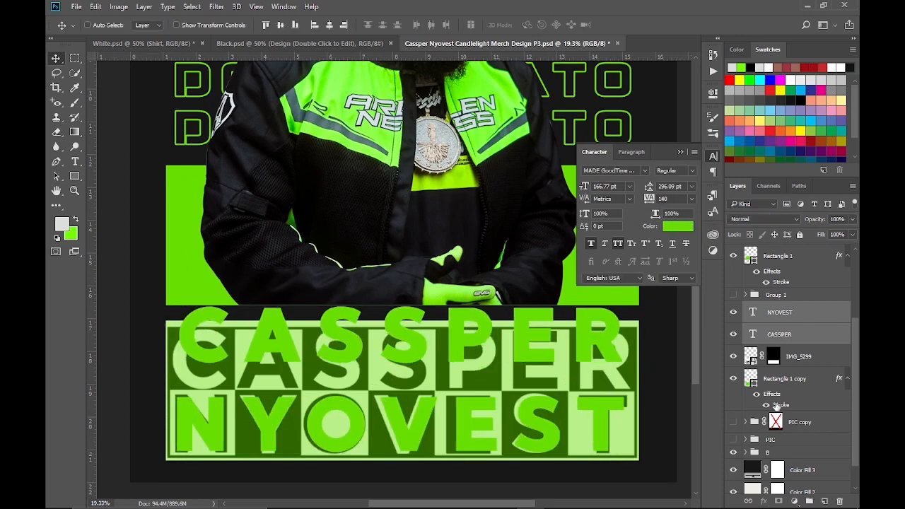
Hide the IMG_5299 reference and change the fill of Rectangle 1 copy to black
{"action": "left_click", "coordinate": [733, 356]}
{"action": "double_click", "coordinate": [752, 379]}
{"action": "left_click", "coordinate": [519, 280]}
{"action": "left_click", "coordinate": [776, 132]}
Lower CASSPER into the frame to match the hidden reference, and scale both words down to 159.28 pt
{"action": "left_click", "coordinate": [780, 335]}
{"action": "left_click_drag", "start_coordinate": [479, 345], "coordinate": [474, 366]}
{"action": "left_click", "coordinate": [734, 356]}
{"action": "mouse_move", "coordinate": [734, 335]}
{"action": "left_mouse_down"}
{"action": "mouse_move", "coordinate": [734, 313]}
{"action": "mouse_move", "coordinate": [733, 335]}
{"action": "left_mouse_up"}
{"action": "left_click", "coordinate": [734, 357]}
{"action": "left_click", "coordinate": [734, 357]}
{"action": "left_click", "coordinate": [734, 357]}
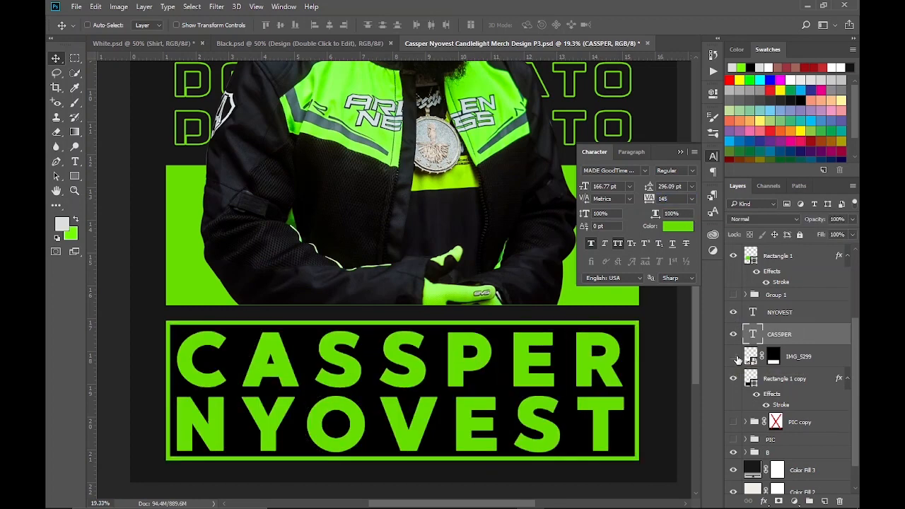
{"action": "left_click", "coordinate": [780, 312], "text": "shift"}
Try adding space between CASS and PER in the CASSPER text, and discard the edit
{"action": "left_click", "coordinate": [780, 335]}
{"action": "key", "text": "t"}
{"action": "left_click", "coordinate": [437, 362]}
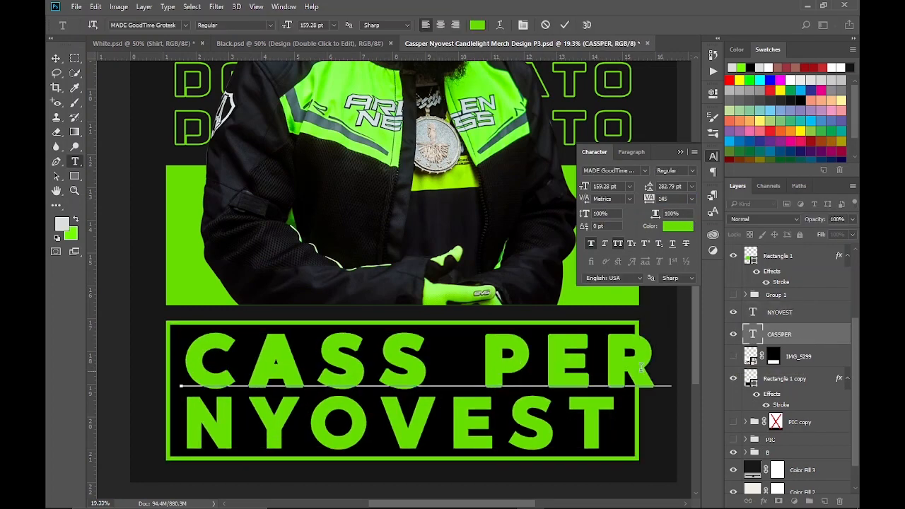
{"action": "key", "text": "Escape"}
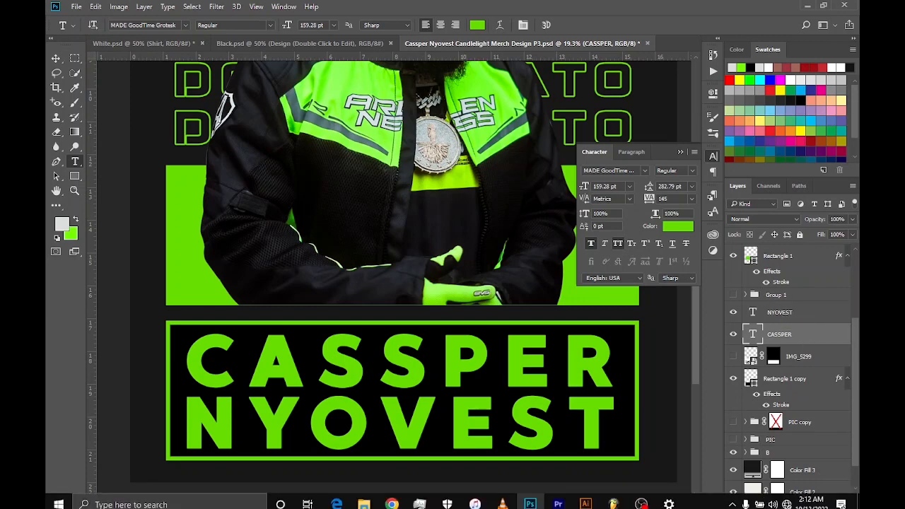
Duplicate the CASSPER text layer seven times, one copy for each letter
{"action": "key", "text": "ctrl+j"}
{"action": "key", "text": "ctrl+j"}
{"action": "key", "text": "ctrl+j"}
{"action": "key", "text": "ctrl+j"}
{"action": "key", "text": "ctrl+j"}
{"action": "key", "text": "ctrl+j"}
{"action": "key", "text": "ctrl+j"}
Reduce the first CASSPER copy to the letter C and hide that layer
{"action": "left_click", "coordinate": [258, 376]}
{"action": "key", "text": "Delete"}
{"action": "key", "text": "Delete"}
{"action": "key", "text": "Delete"}
{"action": "key", "text": "Delete"}
{"action": "key", "text": "Delete"}
{"action": "key", "text": "Delete"}
{"action": "left_click", "coordinate": [734, 445]}
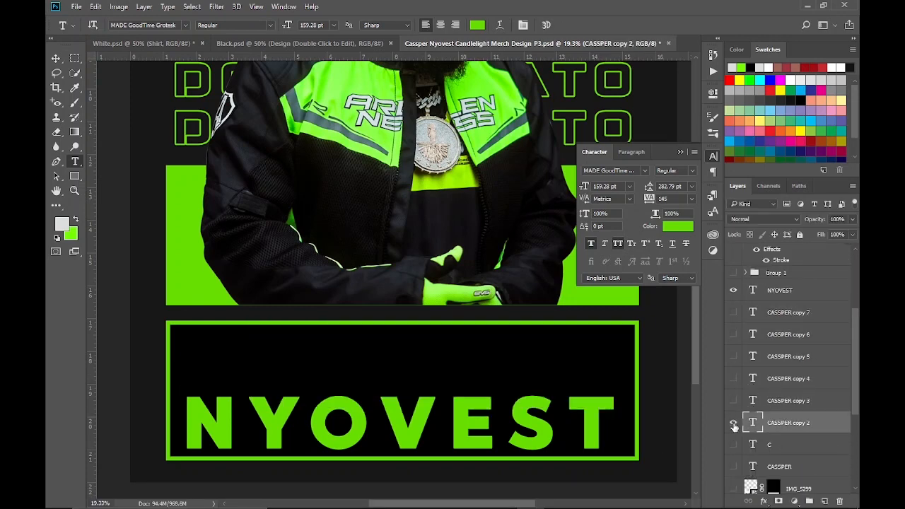
Reduce the second, third and fourth CASSPER copies to the letters A, S and S
{"action": "left_click", "coordinate": [734, 423]}
{"action": "left_click", "coordinate": [733, 401]}
{"action": "left_click", "coordinate": [734, 378]}
{"action": "left_click", "coordinate": [361, 361]}
{"action": "key", "text": "BackSpace"}
{"action": "key", "text": "BackSpace"}
{"action": "key", "text": "BackSpace"}
Reduce the fifth, sixth and seventh CASSPER copies to the letters P, E and R, and show the C layer again
{"action": "left_click", "coordinate": [733, 356]}
{"action": "left_click_drag", "start_coordinate": [440, 358], "coordinate": [218, 353]}
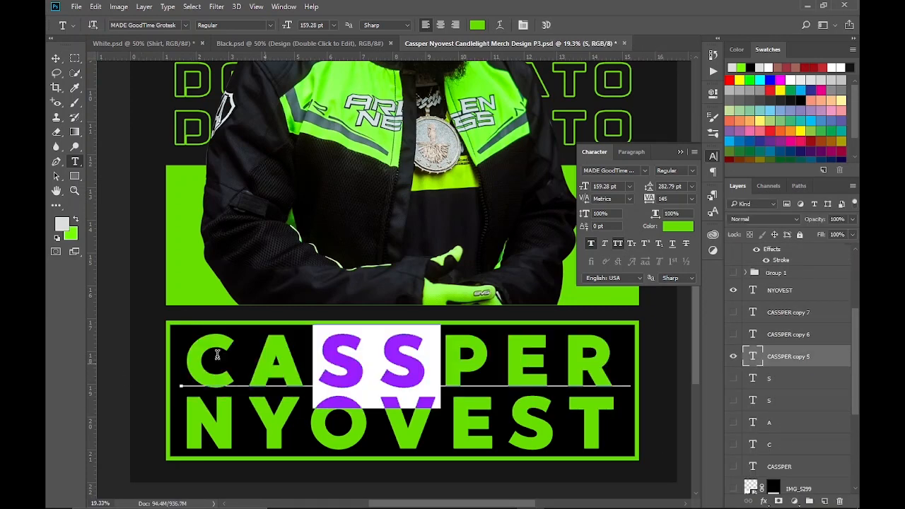
{"action": "key", "text": "BackSpace"}
{"action": "left_click", "coordinate": [734, 335]}
{"action": "left_click_drag", "start_coordinate": [504, 358], "coordinate": [185, 358]}
{"action": "key", "text": "BackSpace"}
{"action": "left_click", "coordinate": [734, 312]}
{"action": "left_click_drag", "start_coordinate": [564, 358], "coordinate": [106, 358]}
{"action": "left_click", "coordinate": [831, 321]}
{"action": "left_click", "coordinate": [734, 445]}
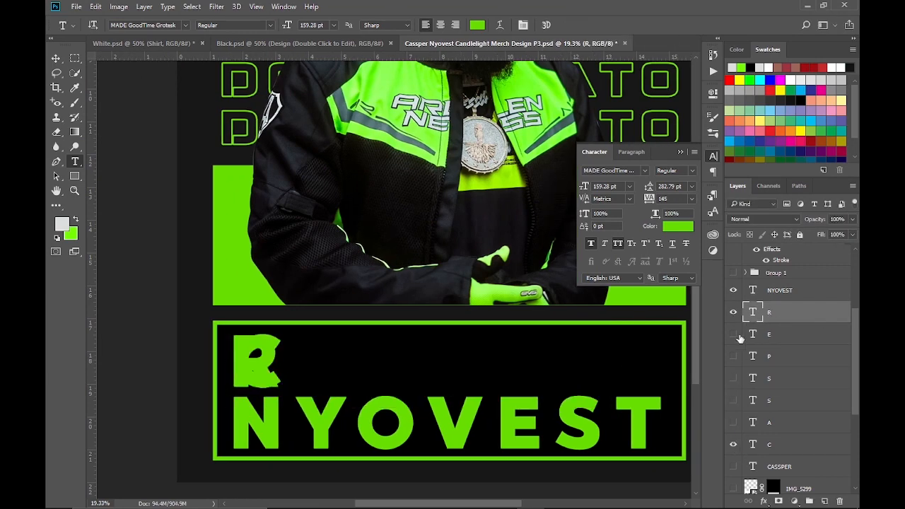
Hide the R letter layer, then show the A letter layer and move it beside the C in the framed block
{"action": "left_click", "coordinate": [734, 313]}
{"action": "key", "text": "v"}
{"action": "left_click", "coordinate": [775, 444]}
{"action": "left_click", "coordinate": [734, 423]}
{"action": "left_click", "coordinate": [781, 424]}
{"action": "key", "text": "shift+Right"}
{"action": "key", "text": "shift+Right"}
{"action": "key", "text": "shift+Right"}
{"action": "key", "text": "shift+Right"}
{"action": "key", "text": "shift+Right"}
{"action": "key", "text": "shift+Right"}
{"action": "key", "text": "shift+Right"}
{"action": "key", "text": "shift+Right"}
{"action": "key", "text": "shift+Right"}
{"action": "key", "text": "shift+Right"}
{"action": "key", "text": "shift+Right"}
{"action": "key", "text": "shift+Right"}
{"action": "key", "text": "shift+Right"}
{"action": "key", "text": "shift+Right"}
{"action": "key", "text": "shift+Right"}
{"action": "key", "text": "shift+Right"}
{"action": "key", "text": "shift+Right"}
{"action": "key", "text": "shift+Right"}
{"action": "key", "text": "shift+Right"}
{"action": "key", "text": "shift+Right"}
{"action": "key", "text": "shift+Right"}
{"action": "key", "text": "shift+Right"}
{"action": "key", "text": "shift+Right"}
{"action": "key", "text": "shift+Right"}
{"action": "key", "text": "shift+Right"}
{"action": "key", "text": "shift+Right"}
{"action": "key", "text": "shift+Right"}
{"action": "key", "text": "shift+Right"}
{"action": "key", "text": "shift+Right"}
{"action": "key", "text": "shift+Right"}
{"action": "key", "text": "shift+Right"}
{"action": "key", "text": "shift+Right"}
{"action": "key", "text": "shift+Right"}
{"action": "key", "text": "shift+Right"}
{"action": "key", "text": "shift+Right"}
{"action": "key", "text": "shift+Right"}
{"action": "key", "text": "shift+Right"}
{"action": "key", "text": "shift+Right"}
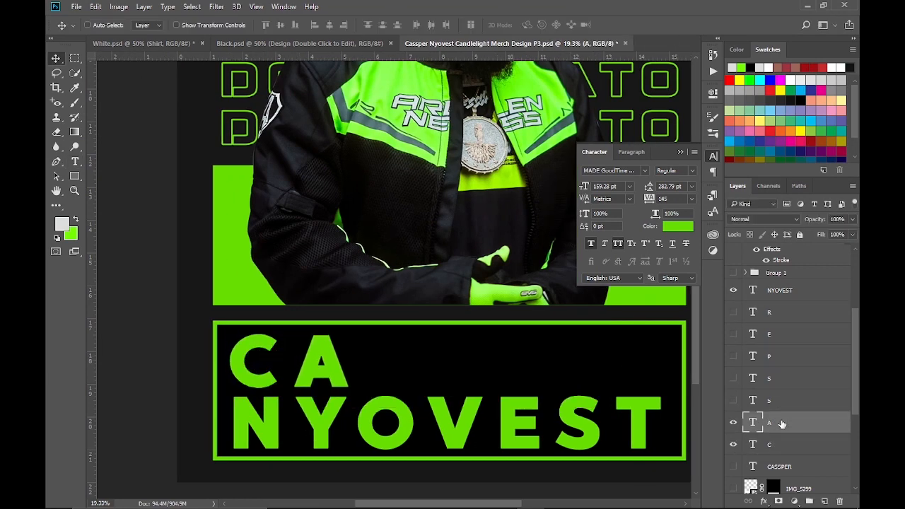
{"action": "key", "text": "shift+Left"}
{"action": "key", "text": "shift+Left"}
Show the first S letter layer and move it right toward its place after the A
{"action": "left_click", "coordinate": [733, 401]}
{"action": "left_click", "coordinate": [776, 410]}
{"action": "key", "text": "shift+Right"}
{"action": "key", "text": "shift+Right"}
{"action": "key", "text": "shift+Right"}
{"action": "key", "text": "shift+Right"}
{"action": "key", "text": "shift+Right"}
{"action": "key", "text": "shift+Right"}
{"action": "key", "text": "shift+Right"}
{"action": "key", "text": "shift+Right"}
{"action": "key", "text": "shift+Right"}
{"action": "key", "text": "shift+Right"}
{"action": "key", "text": "shift+Right"}
{"action": "key", "text": "shift+Right"}
{"action": "key", "text": "shift+Right"}
{"action": "key", "text": "shift+Right"}
{"action": "key", "text": "shift+Right"}
{"action": "key", "text": "shift+Right"}
{"action": "key", "text": "shift+Right"}
{"action": "key", "text": "shift+Right"}
{"action": "key", "text": "shift+Right"}
{"action": "key", "text": "shift+Right"}
{"action": "key", "text": "shift+Right"}
{"action": "key", "text": "shift+Right"}
{"action": "key", "text": "shift+Right"}
{"action": "key", "text": "shift+Right"}
{"action": "key", "text": "shift+Right"}
{"action": "key", "text": "shift+Right"}
{"action": "key", "text": "shift+Right"}
{"action": "key", "text": "shift+Right"}
{"action": "key", "text": "shift+Right"}
{"action": "key", "text": "shift+Right"}
{"action": "key", "text": "shift+Right"}
{"action": "key", "text": "shift+Right"}
{"action": "key", "text": "shift+Right"}
{"action": "key", "text": "shift+Right"}
{"action": "key", "text": "shift+Right"}
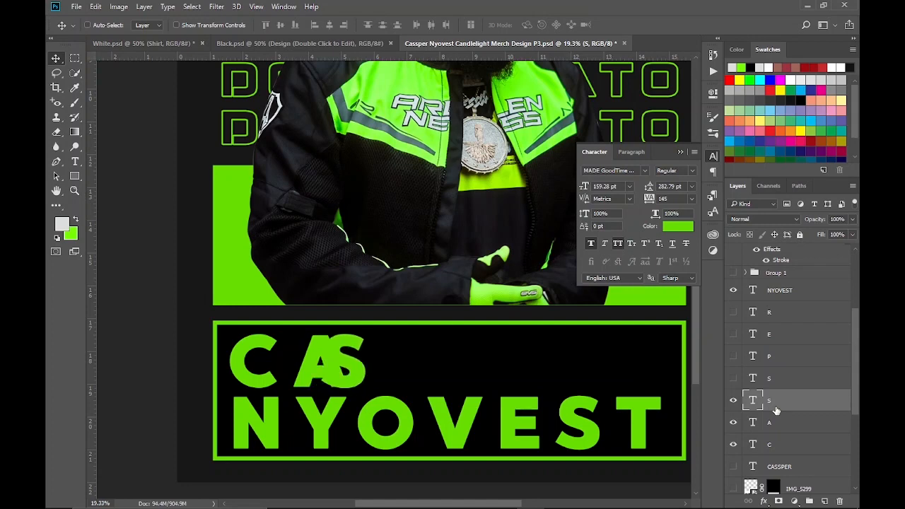
Show the second S letter layer and space both S letters after the A
{"action": "key", "text": "ctrl+0"}
{"action": "left_click", "coordinate": [734, 378]}
{"action": "left_click", "coordinate": [765, 378]}
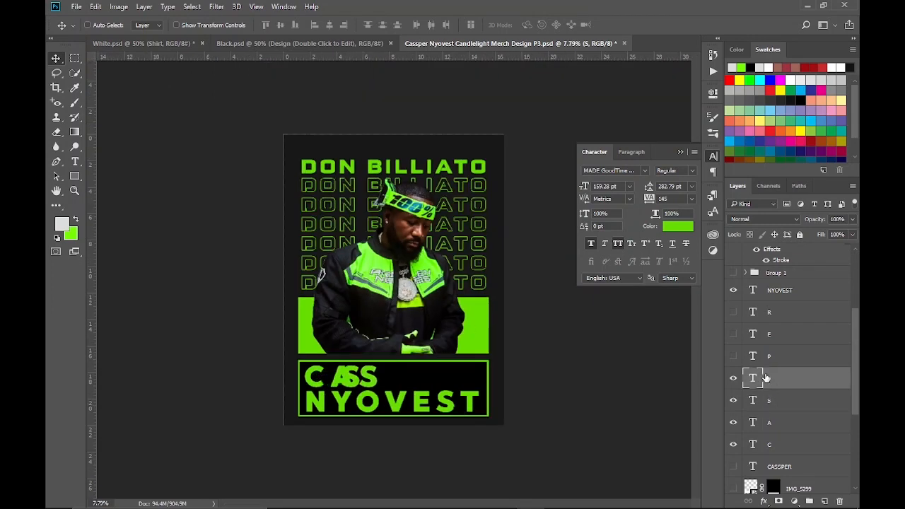
{"action": "key", "text": "shift+Left"}
{"action": "key", "text": "shift+Left"}
{"action": "left_click", "coordinate": [770, 406]}
Show the P, E and R letter layers and space them out to complete the CASSPER row
{"action": "left_click", "coordinate": [734, 356]}
{"action": "left_click", "coordinate": [773, 357]}
{"action": "left_click", "coordinate": [776, 321], "text": "shift"}
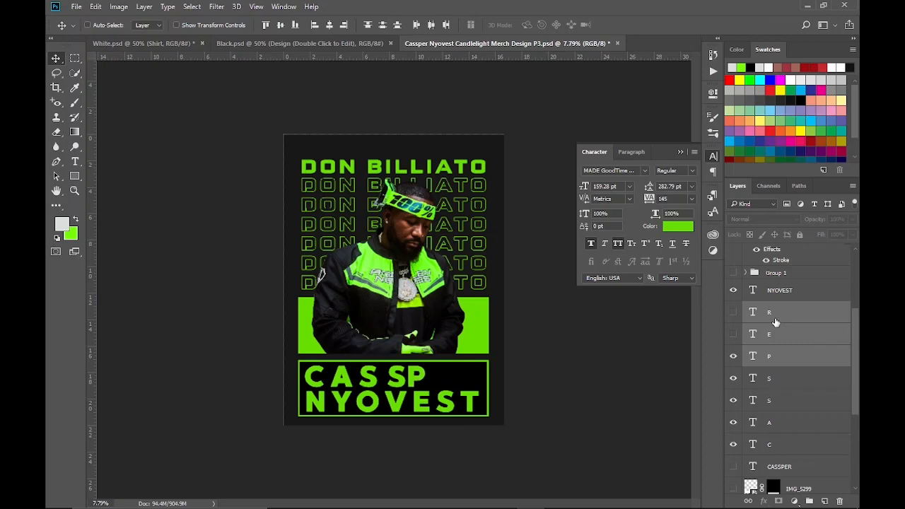
{"action": "scroll", "coordinate": [436, 408], "scroll_direction": "up", "scroll_amount": 3}
{"action": "left_click", "coordinate": [775, 328], "text": "shift"}
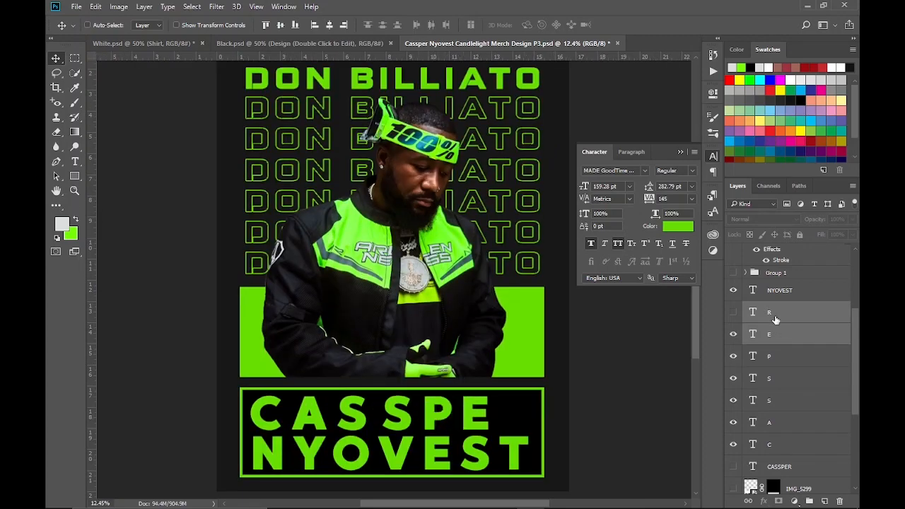
{"action": "left_click", "coordinate": [776, 319]}
{"action": "left_click", "coordinate": [733, 312]}
{"action": "scroll", "coordinate": [408, 437], "scroll_direction": "down", "scroll_amount": 1}
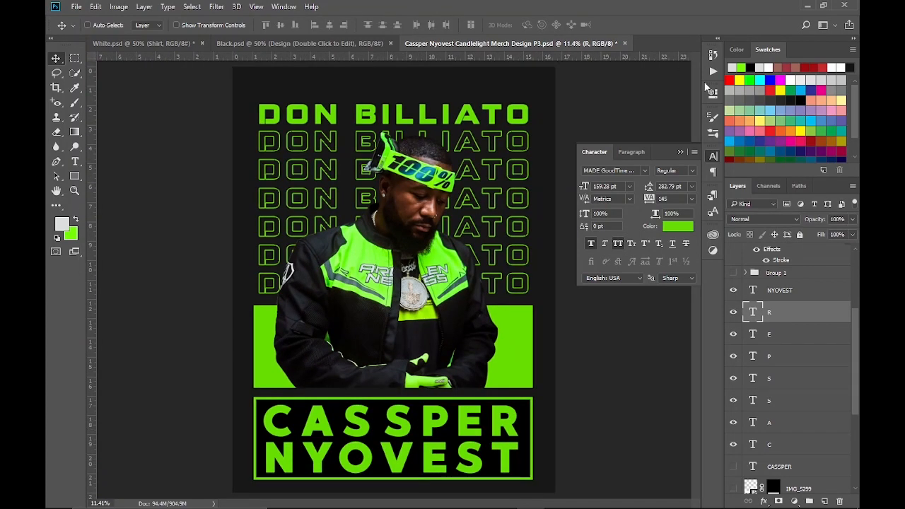
Using the IMG_5299 layer as a temporary reference, place six vertical guides along its column boundaries and hide it again
{"action": "left_click", "coordinate": [793, 382]}
{"action": "scroll", "coordinate": [785, 397], "scroll_direction": "down", "scroll_amount": 2}
{"action": "left_click", "coordinate": [734, 424]}
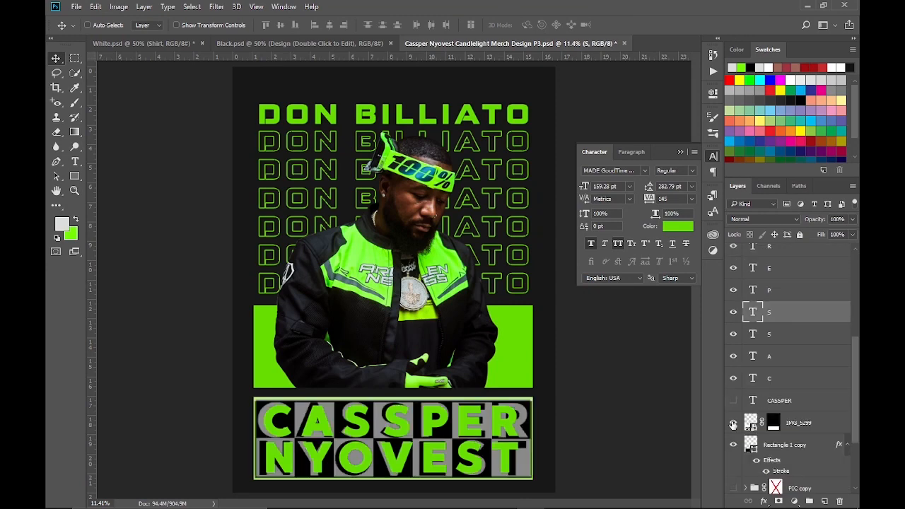
{"action": "scroll", "coordinate": [483, 439], "scroll_direction": "up", "scroll_amount": 6}
{"action": "left_click_drag", "start_coordinate": [91, 389], "coordinate": [188, 393]}
{"action": "left_click_drag", "start_coordinate": [91, 400], "coordinate": [326, 418]}
{"action": "left_click_drag", "start_coordinate": [92, 419], "coordinate": [534, 411]}
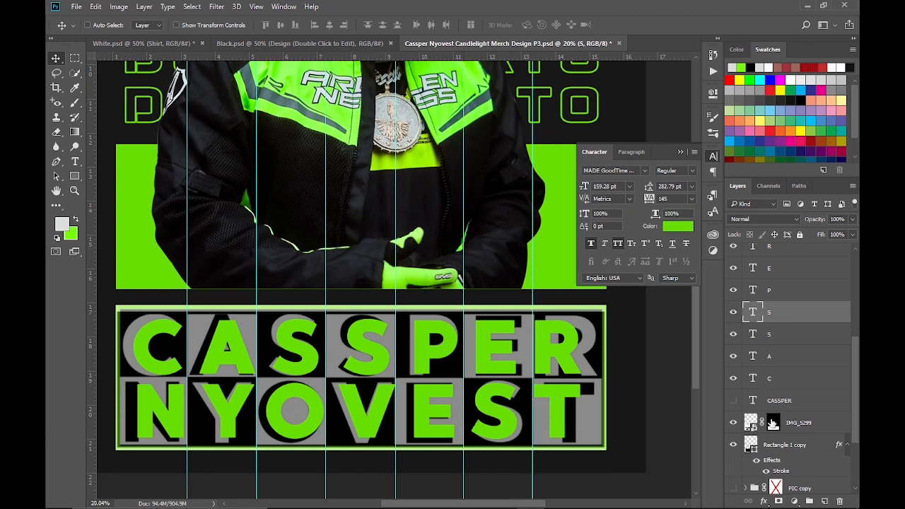
{"action": "left_click", "coordinate": [733, 423]}
Duplicate the NYOVEST text layer seven times and hide every copy except the first
{"action": "scroll", "coordinate": [786, 340], "scroll_direction": "up", "scroll_amount": 3}
{"action": "left_click", "coordinate": [763, 342]}
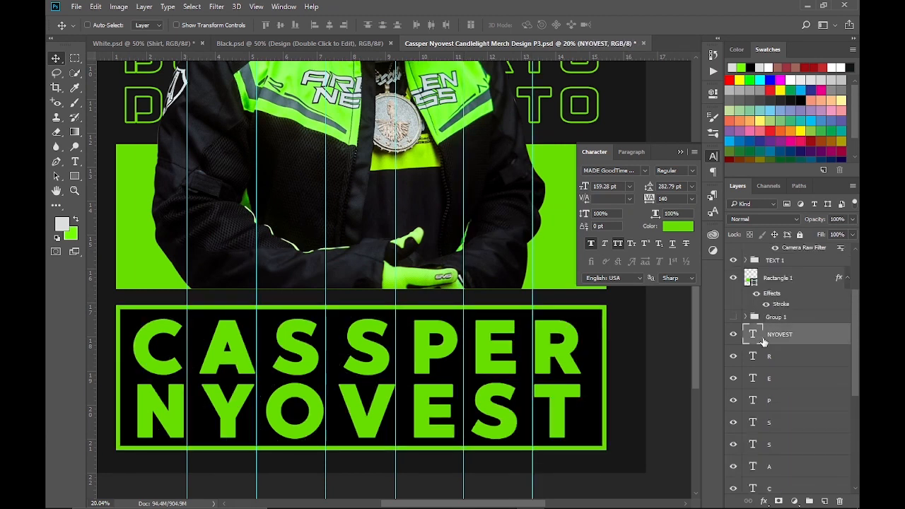
{"action": "key", "text": "ctrl+j"}
{"action": "key", "text": "ctrl+j"}
{"action": "key", "text": "ctrl+j"}
{"action": "key", "text": "ctrl+j"}
{"action": "key", "text": "ctrl+j"}
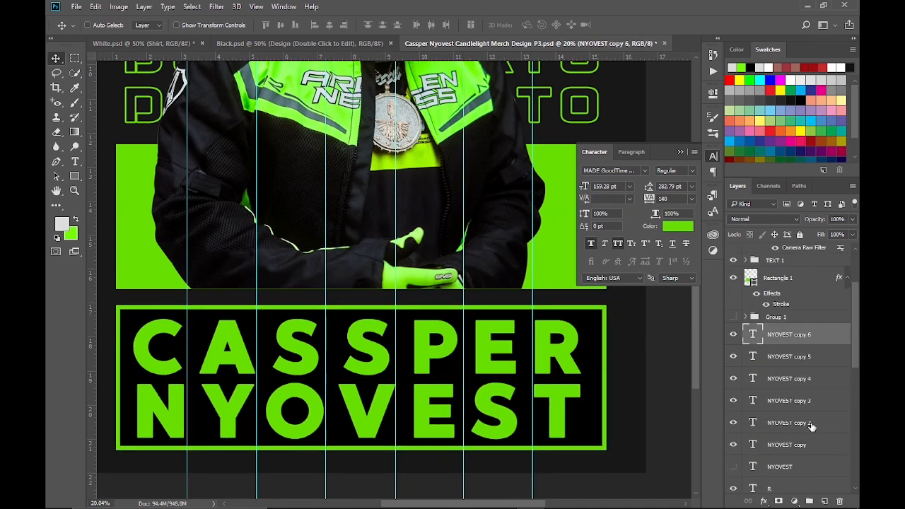
{"action": "left_click_drag", "start_coordinate": [733, 335], "coordinate": [733, 445]}
Reduce the first NYOVEST copy to the letter N
{"action": "left_click", "coordinate": [787, 467]}
{"action": "left_click", "coordinate": [75, 162]}
{"action": "left_click_drag", "start_coordinate": [193, 414], "coordinate": [580, 418]}
{"action": "key", "text": "BackSpace"}
{"action": "left_click", "coordinate": [565, 26]}
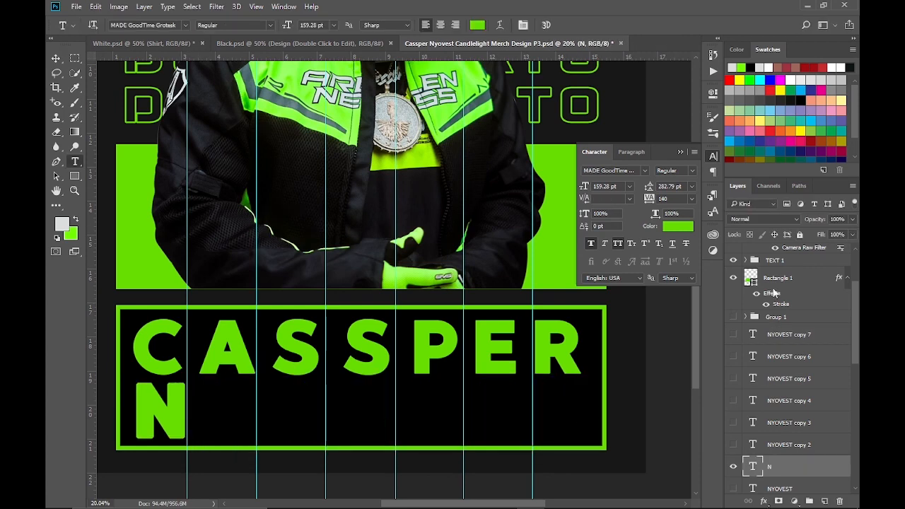
Show the second NYOVEST copy and reduce it to the letter Y
{"action": "left_click", "coordinate": [734, 445]}
{"action": "left_click_drag", "start_coordinate": [260, 415], "coordinate": [586, 417]}
{"action": "key", "text": "BackSpace"}
{"action": "key", "text": "ctrl+Return"}
{"action": "scroll", "coordinate": [744, 447], "scroll_direction": "down", "scroll_amount": 2}
{"action": "key", "text": "BackSpace"}
{"action": "left_click", "coordinate": [565, 26]}
{"action": "left_click_drag", "start_coordinate": [192, 415], "coordinate": [213, 419]}
Show the original NYOVEST layer dimmed as a reference and nudge the Y into place between the guides below the A
{"action": "left_click", "coordinate": [733, 445]}
{"action": "key", "text": "v"}
{"action": "scroll", "coordinate": [214, 423], "scroll_direction": "up", "scroll_amount": 10}
{"action": "left_click", "coordinate": [780, 444]}
{"action": "left_click_drag", "start_coordinate": [269, 363], "coordinate": [272, 366]}
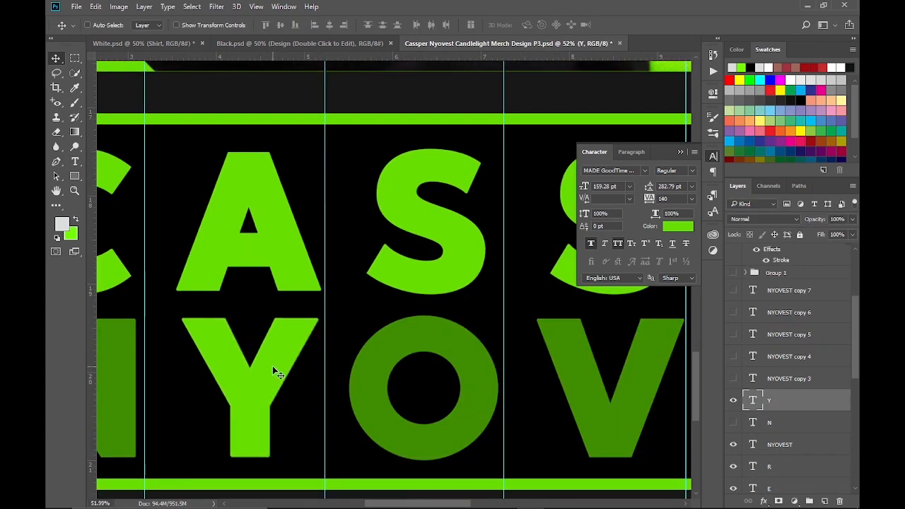
Hide the N and Y layers, then show the third NYOVEST copy and reduce it to the letter O
{"action": "scroll", "coordinate": [474, 319], "scroll_direction": "down", "scroll_amount": 3}
{"action": "left_click", "coordinate": [733, 423]}
{"action": "left_click_drag", "start_coordinate": [733, 423], "coordinate": [733, 400]}
{"action": "left_click", "coordinate": [734, 378]}
{"action": "left_click", "coordinate": [789, 378]}
{"action": "scroll", "coordinate": [257, 452], "scroll_direction": "down", "scroll_amount": 7}
{"action": "left_click", "coordinate": [75, 162]}
{"action": "left_click_drag", "start_coordinate": [640, 417], "coordinate": [384, 417]}
{"action": "key", "text": "BackSpace"}
{"action": "left_click_drag", "start_coordinate": [314, 417], "coordinate": [355, 410]}
{"action": "key", "text": "BackSpace"}
{"action": "key", "text": "v"}
{"action": "scroll", "coordinate": [343, 417], "scroll_direction": "up", "scroll_amount": 10}
{"action": "scroll", "coordinate": [387, 316], "scroll_direction": "down", "scroll_amount": 10}
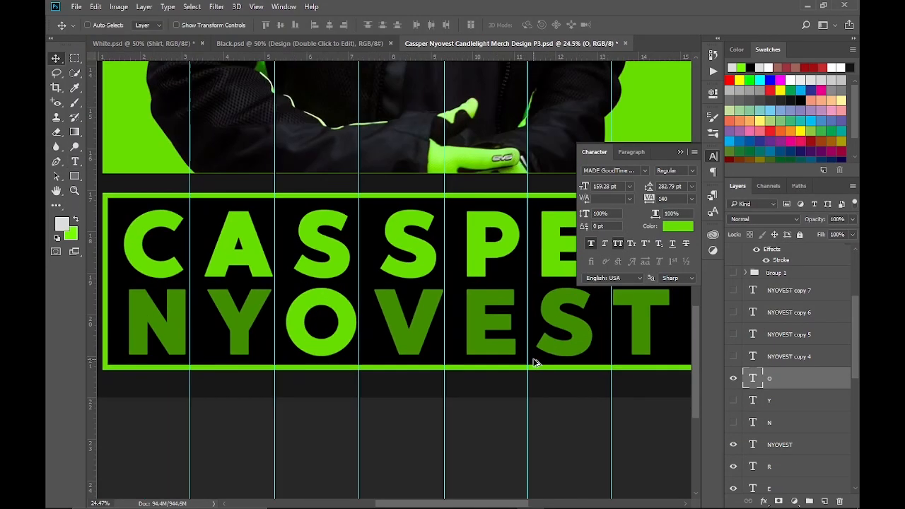
Show the fourth NYOVEST copy in place of the O and reduce it to the letter V
{"action": "left_click", "coordinate": [734, 357]}
{"action": "left_click", "coordinate": [790, 356]}
{"action": "left_click_drag", "start_coordinate": [365, 325], "coordinate": [102, 299]}
{"action": "key", "text": "BackSpace"}
{"action": "left_click_drag", "start_coordinate": [447, 325], "coordinate": [218, 320]}
{"action": "key", "text": "BackSpace"}
{"action": "left_click_drag", "start_coordinate": [155, 339], "coordinate": [401, 340]}
Nudge the V slightly into place between the guides below the second S
{"action": "scroll", "coordinate": [424, 304], "scroll_direction": "up", "scroll_amount": 10}
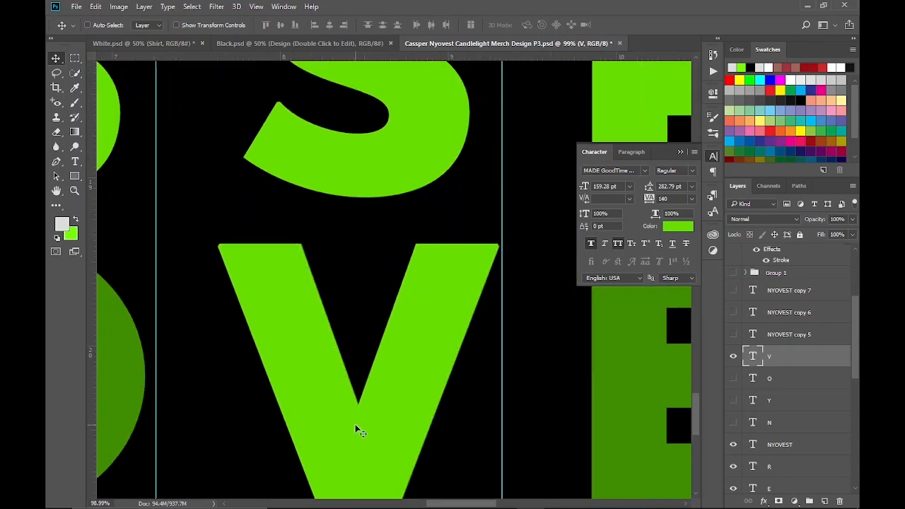
{"action": "left_click_drag", "start_coordinate": [358, 428], "coordinate": [360, 429]}
{"action": "scroll", "coordinate": [339, 401], "scroll_direction": "down", "scroll_amount": 10}
{"action": "scroll", "coordinate": [353, 376], "scroll_direction": "up", "scroll_amount": 12}
{"action": "left_click", "coordinate": [852, 219]}
{"action": "left_click_drag", "start_coordinate": [853, 234], "coordinate": [822, 236]}
{"action": "scroll", "coordinate": [337, 336], "scroll_direction": "down", "scroll_amount": 12}
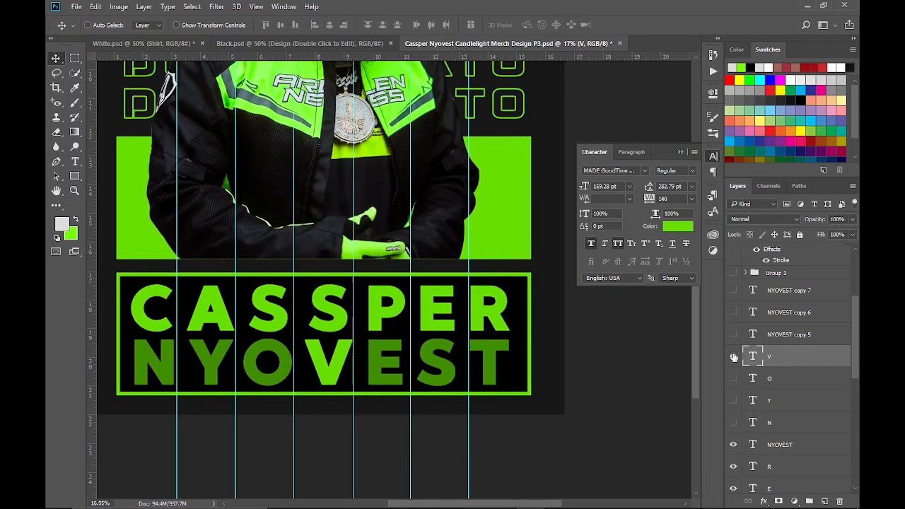
Hide the V layer and reduce the NYOVEST copy 5 layer to the letter E
{"action": "left_click", "coordinate": [734, 356]}
{"action": "left_click", "coordinate": [789, 335]}
{"action": "left_click_drag", "start_coordinate": [412, 357], "coordinate": [563, 361]}
{"action": "key", "text": "BackSpace"}
{"action": "left_click_drag", "start_coordinate": [363, 361], "coordinate": [444, 354]}
{"action": "key", "text": "BackSpace"}
{"action": "scroll", "coordinate": [384, 380], "scroll_direction": "up", "scroll_amount": 10}
{"action": "scroll", "coordinate": [370, 378], "scroll_direction": "down", "scroll_amount": 10}
Show the NYOVEST copy 6 layer in place of the E and reduce it to a single S aligned with the reference
{"action": "left_click", "coordinate": [734, 334]}
{"action": "left_click", "coordinate": [733, 314]}
{"action": "left_click", "coordinate": [789, 313]}
{"action": "key", "text": "t"}
{"action": "key", "text": "BackSpace"}
{"action": "key", "text": "v"}
{"action": "scroll", "coordinate": [447, 356], "scroll_direction": "up", "scroll_amount": 10}
{"action": "key", "text": "Up"}
{"action": "key", "text": "Down"}
{"action": "scroll", "coordinate": [362, 399], "scroll_direction": "up", "scroll_amount": 7}
{"action": "scroll", "coordinate": [375, 420], "scroll_direction": "down", "scroll_amount": 12}
Show the NYOVEST copy 7 layer in place of the S and reduce it to the letter T
{"action": "left_click", "coordinate": [733, 311]}
{"action": "left_click", "coordinate": [733, 290]}
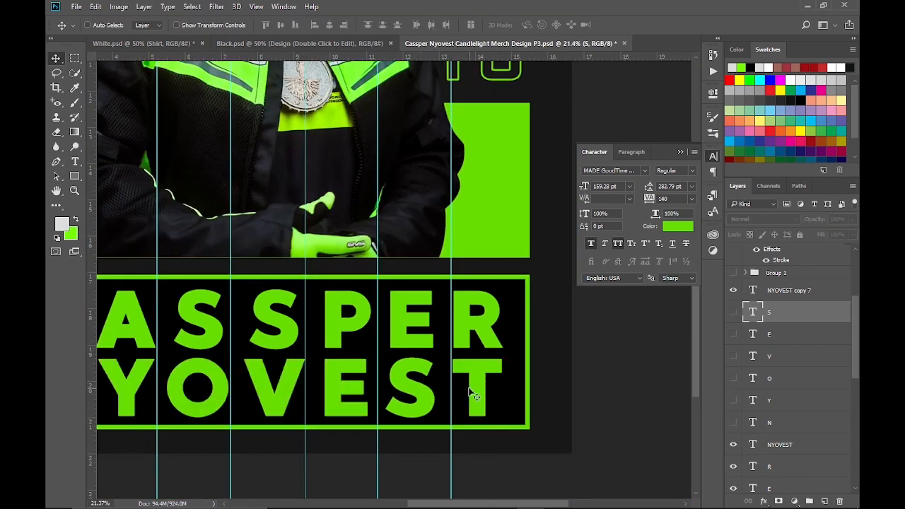
{"action": "key", "text": "t"}
{"action": "left_click_drag", "start_coordinate": [451, 388], "coordinate": [106, 389]}
{"action": "key", "text": "BackSpace"}
{"action": "key", "text": "v"}
Nudge the T horizontally into place below the R, past the last vertical guide
{"action": "left_click_drag", "start_coordinate": [176, 392], "coordinate": [641, 392]}
{"action": "key", "text": "shift+Left"}
{"action": "key", "text": "shift+Left"}
{"action": "key", "text": "shift+Left"}
{"action": "key", "text": "Right"}
{"action": "key", "text": "Right"}
{"action": "key", "text": "Right"}
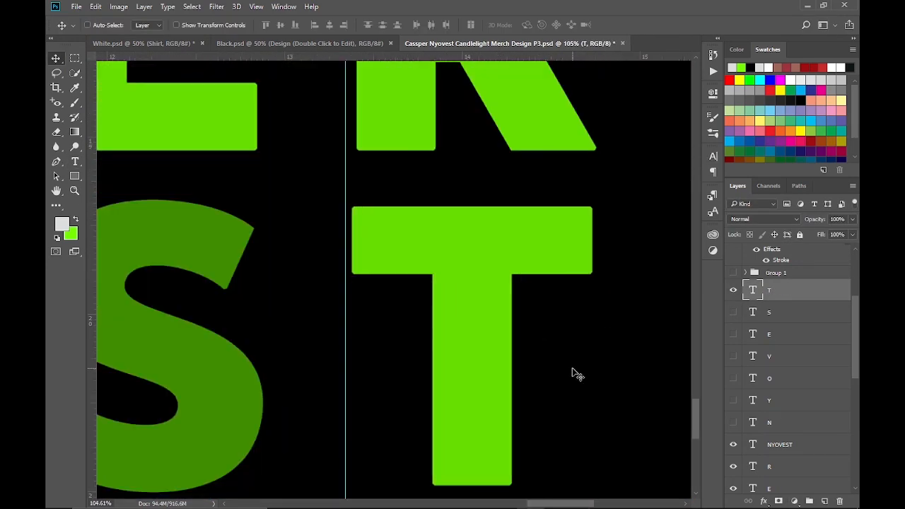
Hide the dimmed NYOVEST reference layer and show all seven separate NYOVEST letter layers
{"action": "left_click", "coordinate": [853, 219]}
{"action": "mouse_move", "coordinate": [852, 232]}
{"action": "left_mouse_down"}
{"action": "mouse_move", "coordinate": [814, 232]}
{"action": "mouse_move", "coordinate": [853, 232]}
{"action": "left_mouse_up"}
{"action": "scroll", "coordinate": [568, 434], "scroll_direction": "down", "scroll_amount": 10}
{"action": "scroll", "coordinate": [373, 460], "scroll_direction": "up", "scroll_amount": 1}
{"action": "scroll", "coordinate": [785, 382], "scroll_direction": "down", "scroll_amount": 2}
{"action": "left_click", "coordinate": [786, 313]}
{"action": "left_click", "coordinate": [733, 312]}
{"action": "scroll", "coordinate": [749, 354], "scroll_direction": "up", "scroll_amount": 4}
{"action": "left_click_drag", "start_coordinate": [734, 378], "coordinate": [734, 269]}
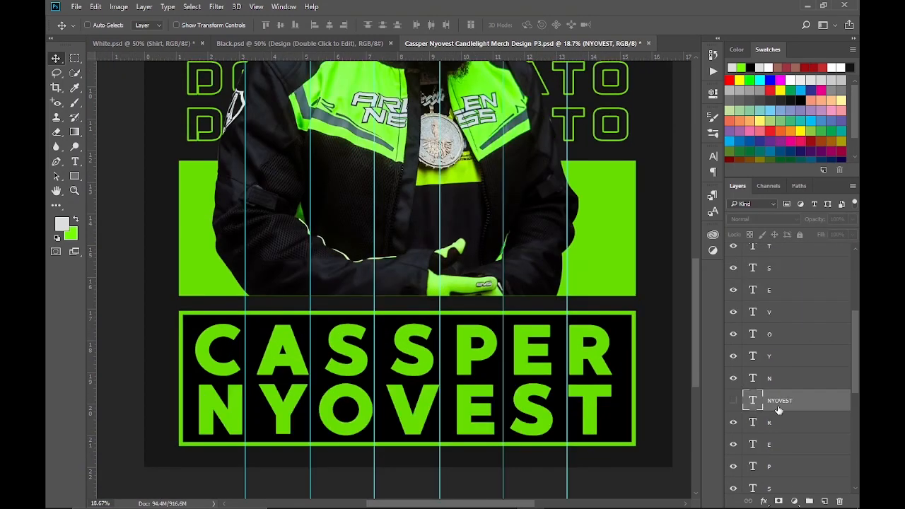
Reorder the layers so each NYOVEST letter sits directly above the CASSPER letter of the same column
{"action": "left_click_drag", "start_coordinate": [775, 313], "coordinate": [773, 477]}
{"action": "left_click_drag", "start_coordinate": [767, 269], "coordinate": [768, 411]}
{"action": "left_click", "coordinate": [769, 314]}
{"action": "left_click_drag", "start_coordinate": [769, 314], "coordinate": [774, 433]}
{"action": "left_click_drag", "start_coordinate": [771, 290], "coordinate": [777, 388]}
{"action": "left_click_drag", "start_coordinate": [775, 269], "coordinate": [793, 341]}
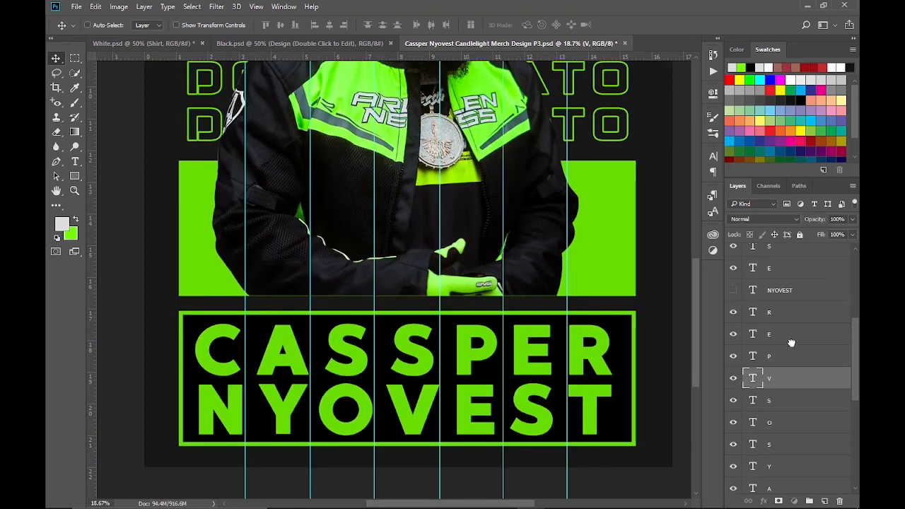
{"action": "left_click_drag", "start_coordinate": [778, 312], "coordinate": [781, 367]}
{"action": "left_click_drag", "start_coordinate": [778, 291], "coordinate": [781, 323]}
Color-label the column letter pairs alternately violet and blue, starting with violet for N and C
{"action": "scroll", "coordinate": [782, 341], "scroll_direction": "down", "scroll_amount": 8}
{"action": "left_click", "coordinate": [795, 424]}
{"action": "left_click", "coordinate": [804, 402], "text": "shift"}
{"action": "left_click", "coordinate": [788, 358], "text": "shift"}
{"action": "right_click", "coordinate": [787, 359]}
{"action": "left_click", "coordinate": [679, 194]}
{"action": "scroll", "coordinate": [774, 426], "scroll_direction": "up", "scroll_amount": 1}
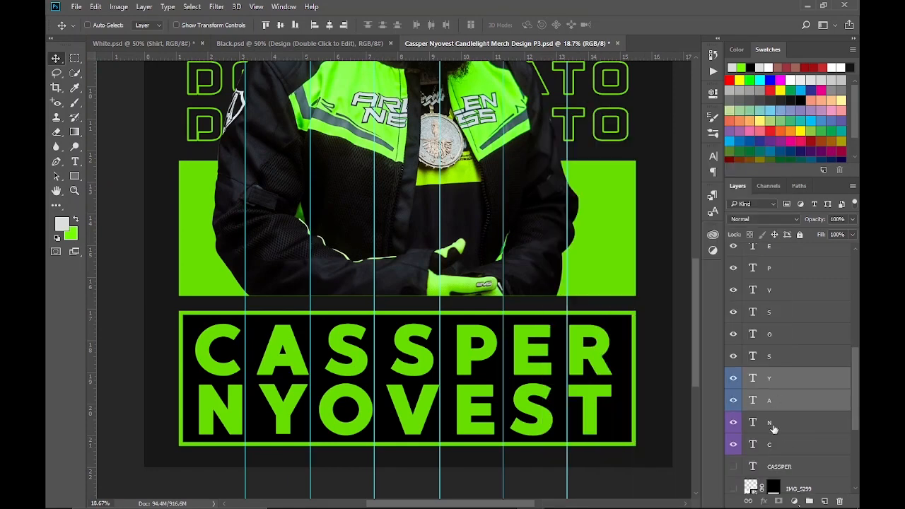
{"action": "left_click", "coordinate": [778, 357]}
{"action": "left_click", "coordinate": [782, 336], "text": "shift"}
{"action": "right_click", "coordinate": [782, 337]}
{"action": "left_click", "coordinate": [680, 181]}
{"action": "left_click", "coordinate": [679, 180]}
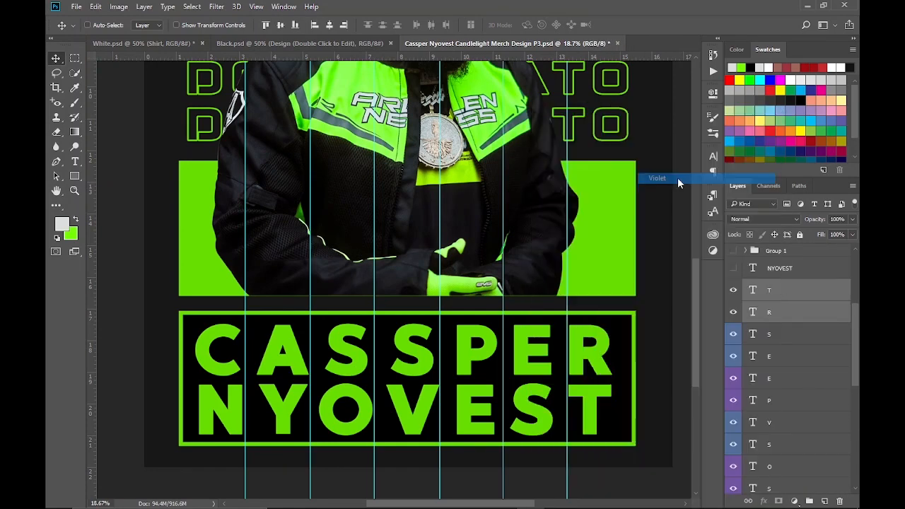
Move the C and N pair left together to center it in the first column
{"action": "scroll", "coordinate": [784, 353], "scroll_direction": "down", "scroll_amount": 3}
{"action": "left_click", "coordinate": [786, 378]}
{"action": "left_click", "coordinate": [785, 362], "text": "shift"}
{"action": "key", "text": "shift+Left"}
{"action": "key", "text": "shift+Left"}
{"action": "key", "text": "shift+Left"}
{"action": "key", "text": "shift+Left"}
Move the A and Y pair left together to center it in the second column
{"action": "left_click", "coordinate": [789, 333]}
{"action": "left_click", "coordinate": [792, 315], "text": "shift"}
{"action": "key", "text": "shift+Left"}
{"action": "key", "text": "shift+Left"}
{"action": "key", "text": "shift+Left"}
{"action": "key", "text": "shift+Left"}
Move the first S and the O left together to center them in the third column
{"action": "left_click", "coordinate": [784, 292]}
{"action": "left_click", "coordinate": [775, 273], "text": "shift"}
{"action": "key", "text": "shift+Left"}
{"action": "key", "text": "shift+Left"}
{"action": "key", "text": "shift+Left"}
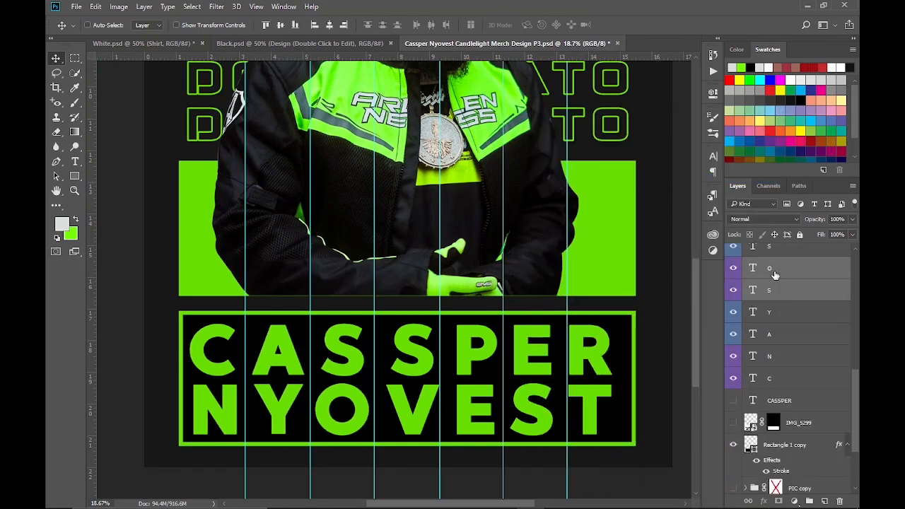
Move the second S and V pair, and the P and E pair, left to center them in their columns
{"action": "scroll", "coordinate": [774, 297], "scroll_direction": "up", "scroll_amount": 1}
{"action": "left_click", "coordinate": [774, 314]}
{"action": "left_click", "coordinate": [773, 291], "text": "shift"}
{"action": "key", "text": "shift+Left"}
{"action": "key", "text": "shift+Left"}
{"action": "key", "text": "shift+Left"}
{"action": "key", "text": "shift+Left"}
Move the CASSPER E and the S below it slightly right to center them in the sixth column
{"action": "scroll", "coordinate": [773, 311], "scroll_direction": "up", "scroll_amount": 1}
{"action": "scroll", "coordinate": [783, 297], "scroll_direction": "up", "scroll_amount": 1}
{"action": "left_click", "coordinate": [779, 337]}
{"action": "left_click", "coordinate": [779, 359], "text": "shift"}
{"action": "key", "text": "shift+Right"}
{"action": "key", "text": "shift+Right"}
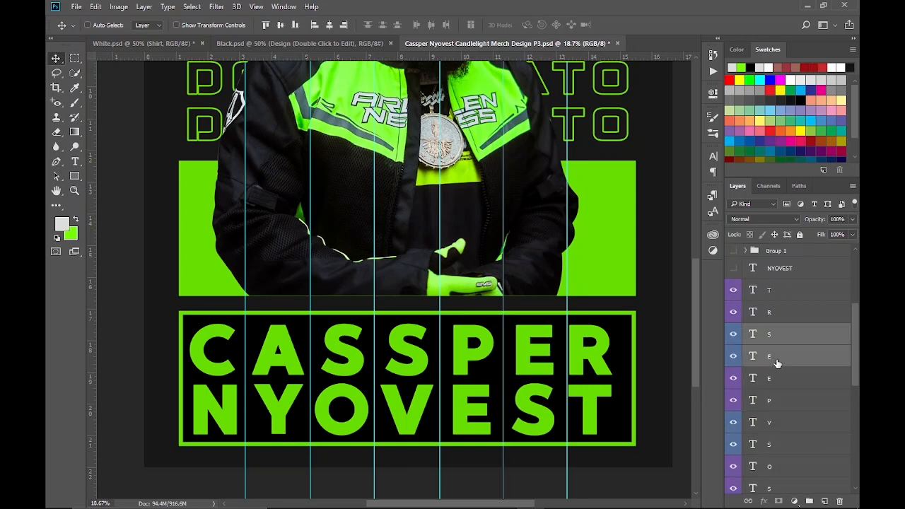
Move the R and T pair right together to center it in the last column
{"action": "left_click", "coordinate": [789, 315]}
{"action": "left_click", "coordinate": [793, 296], "text": "shift"}
{"action": "key", "text": "shift+Right"}
{"action": "key", "text": "shift+Right"}
{"action": "key", "text": "shift+Right"}
{"action": "key", "text": "shift+Right"}
{"action": "key", "text": "shift+Right"}
{"action": "key", "text": "shift+Right"}
{"action": "key", "text": "shift+Right"}
{"action": "key", "text": "shift+Right"}
{"action": "key", "text": "shift+Right"}
Move the hidden NYOVEST layer down the stack to just above the CASSPER layer
{"action": "scroll", "coordinate": [792, 298], "scroll_direction": "down", "scroll_amount": 2}
{"action": "scroll", "coordinate": [791, 298], "scroll_direction": "up", "scroll_amount": 2}
{"action": "left_click_drag", "start_coordinate": [771, 268], "coordinate": [760, 452]}
{"action": "scroll", "coordinate": [818, 380], "scroll_direction": "up", "scroll_amount": 1}
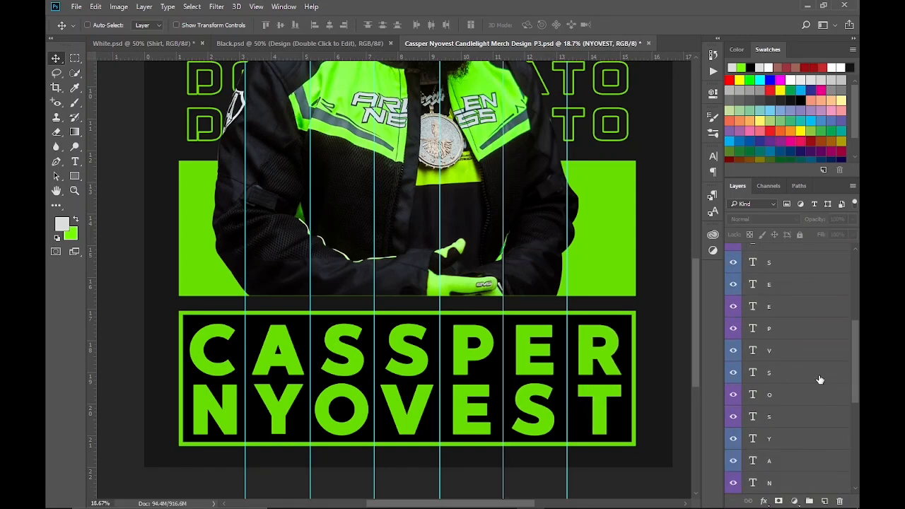
Using the temporarily shown IMG_5299 layer as reference, place a horizontal guide between the two text rows at about 19.2 in
{"action": "scroll", "coordinate": [817, 386], "scroll_direction": "down", "scroll_amount": 1}
{"action": "scroll", "coordinate": [812, 394], "scroll_direction": "down", "scroll_amount": 3}
{"action": "left_click", "coordinate": [734, 373]}
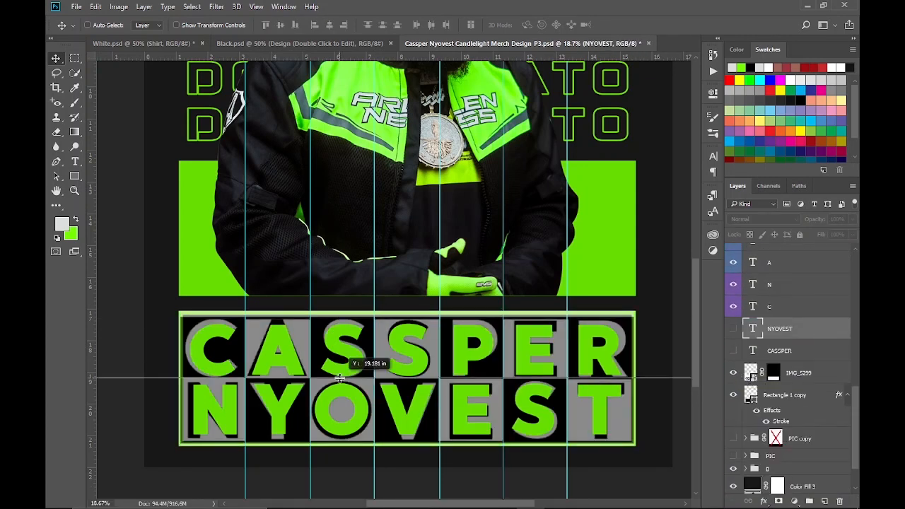
{"action": "left_click", "coordinate": [733, 372]}
{"action": "left_click", "coordinate": [733, 373]}
{"action": "left_click", "coordinate": [733, 375]}
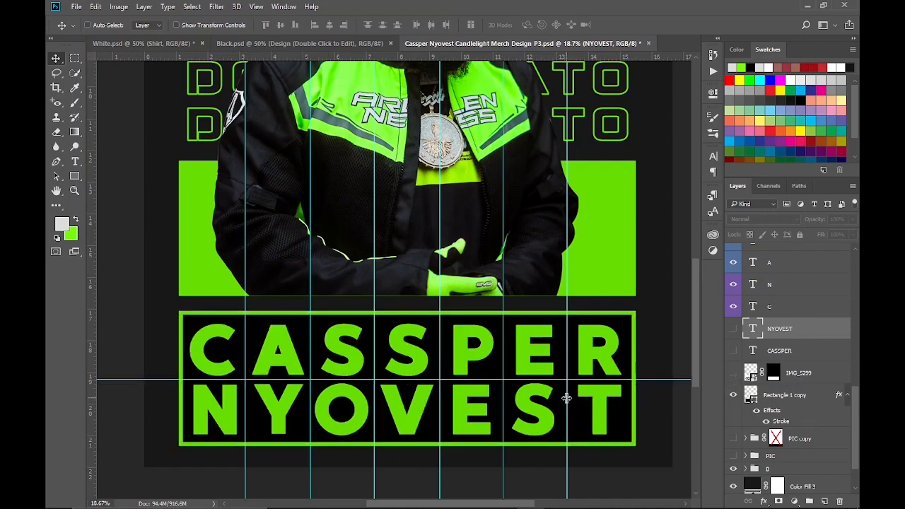
Duplicate the Rectangle 1 copy layer behind the letters
{"action": "right_click", "coordinate": [804, 398]}
{"action": "left_click", "coordinate": [708, 134]}
{"action": "key", "text": "Return"}
Fill the duplicate rectangle with the green sampled from the letters and lower its opacity
{"action": "double_click", "coordinate": [751, 395]}
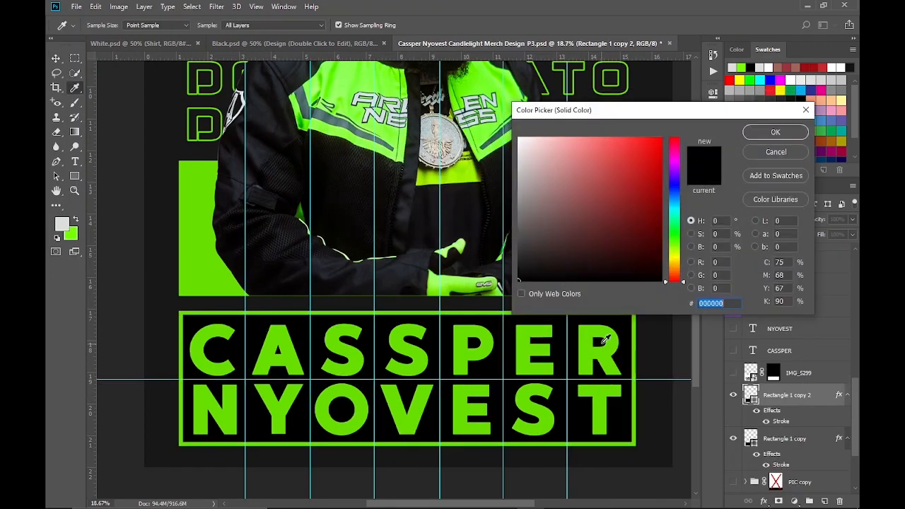
{"action": "left_click", "coordinate": [613, 333]}
{"action": "left_click", "coordinate": [774, 132]}
{"action": "left_click_drag", "start_coordinate": [853, 220], "coordinate": [818, 235]}
Hide the duplicate rectangle and place guides along the four inner edges of the green frame
{"action": "left_click", "coordinate": [734, 373]}
{"action": "left_click", "coordinate": [734, 394]}
{"action": "left_click", "coordinate": [734, 372]}
{"action": "left_click_drag", "start_coordinate": [344, 57], "coordinate": [344, 315]}
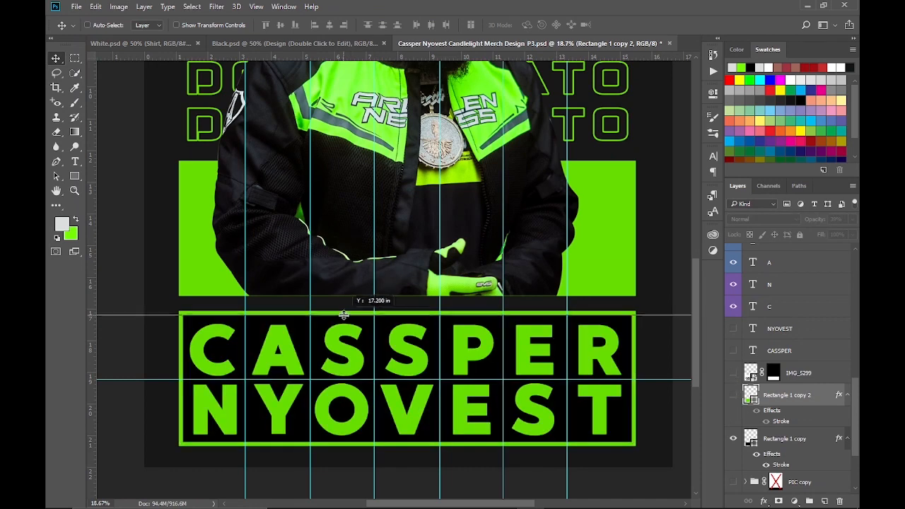
{"action": "left_click_drag", "start_coordinate": [315, 56], "coordinate": [315, 442]}
{"action": "left_click_drag", "start_coordinate": [91, 396], "coordinate": [183, 396]}
{"action": "left_click_drag", "start_coordinate": [91, 419], "coordinate": [632, 419]}
Set the Rectangular Marquee to add to the selection and select the guide cells around N, A and O
{"action": "left_click", "coordinate": [74, 58]}
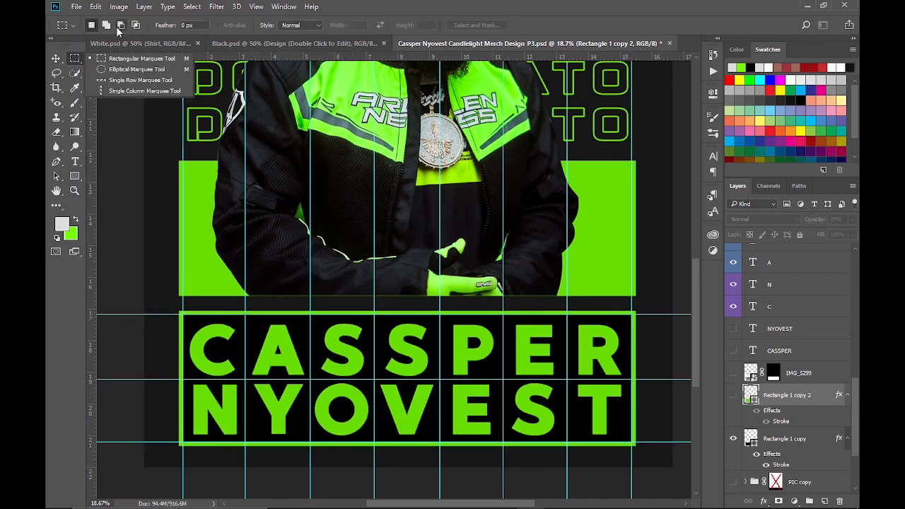
{"action": "left_click", "coordinate": [106, 25]}
{"action": "scroll", "coordinate": [180, 430], "scroll_direction": "up", "scroll_amount": 13}
{"action": "left_click_drag", "start_coordinate": [192, 255], "coordinate": [408, 473]}
{"action": "scroll", "coordinate": [408, 425], "scroll_direction": "up", "scroll_amount": 2}
{"action": "left_click_drag", "start_coordinate": [408, 140], "coordinate": [632, 365]}
{"action": "left_click_drag", "start_coordinate": [283, 202], "coordinate": [505, 419]}
Add the cells around the second S of CASSPER and the E of NYOVEST to the selection
{"action": "left_click_drag", "start_coordinate": [443, 503], "coordinate": [481, 503]}
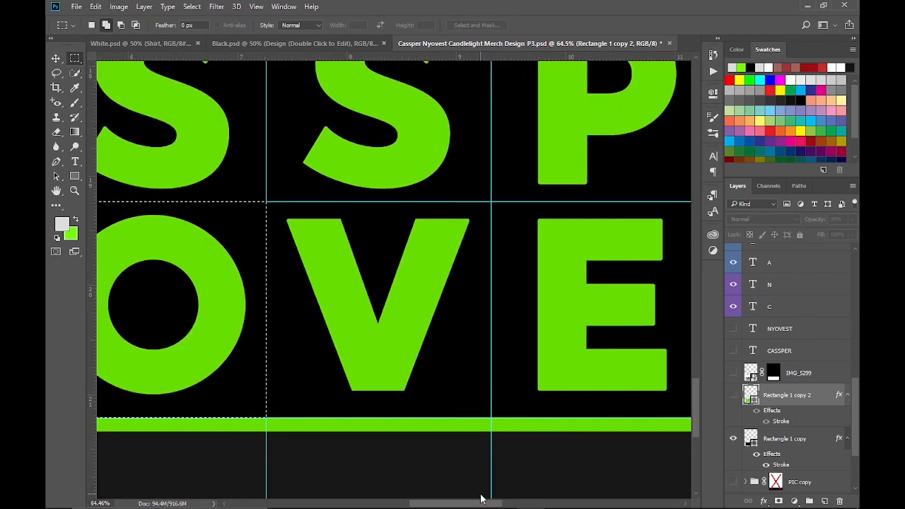
{"action": "scroll", "coordinate": [374, 311], "scroll_direction": "up", "scroll_amount": 5}
{"action": "left_click_drag", "start_coordinate": [266, 121], "coordinate": [491, 346]}
{"action": "scroll", "coordinate": [491, 346], "scroll_direction": "down", "scroll_amount": 4}
{"action": "left_click_drag", "start_coordinate": [460, 504], "coordinate": [488, 504]}
{"action": "left_click_drag", "start_coordinate": [310, 228], "coordinate": [530, 445]}
Add the cells around the E of CASSPER and the T of NYOVEST to the selection
{"action": "left_click_drag", "start_coordinate": [485, 503], "coordinate": [523, 503]}
{"action": "scroll", "coordinate": [396, 283], "scroll_direction": "up", "scroll_amount": 3}
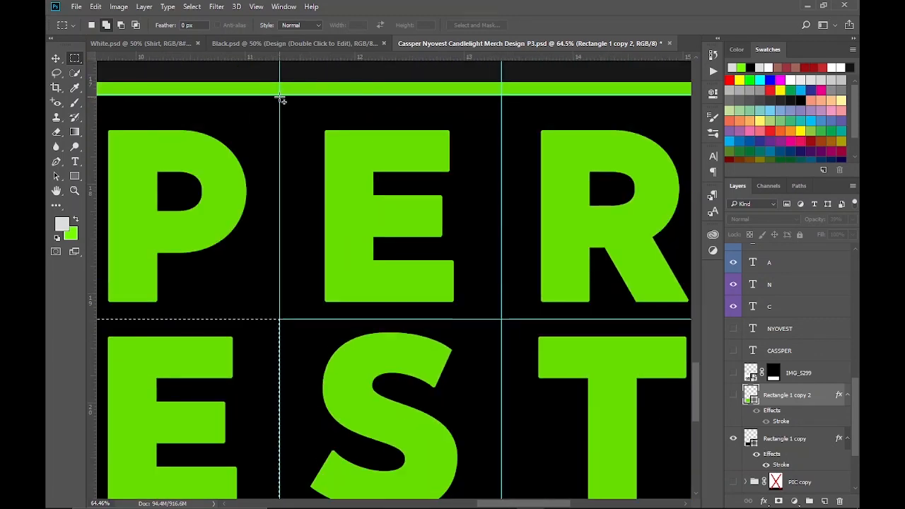
{"action": "left_click_drag", "start_coordinate": [281, 95], "coordinate": [342, 178]}
{"action": "scroll", "coordinate": [317, 96], "scroll_direction": "up", "scroll_amount": 2}
{"action": "scroll", "coordinate": [343, 212], "scroll_direction": "down", "scroll_amount": 5}
{"action": "left_click_drag", "start_coordinate": [506, 504], "coordinate": [531, 504]}
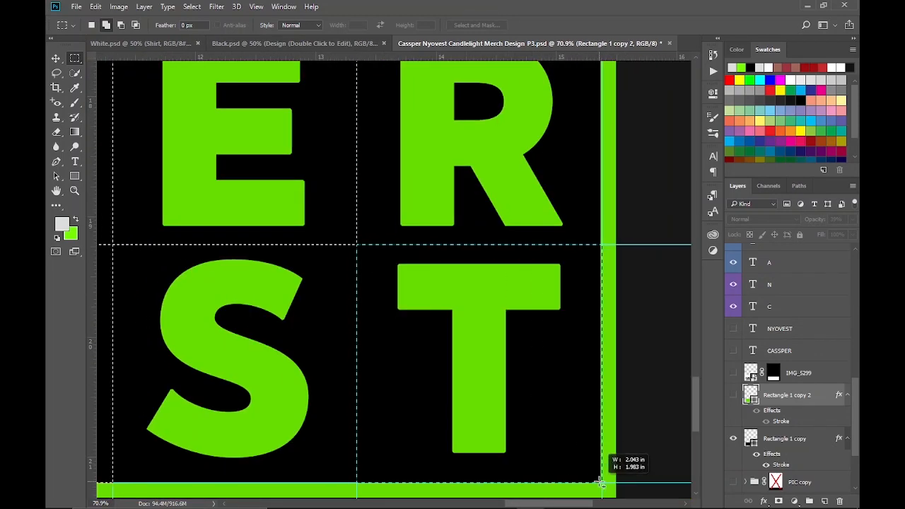
{"action": "left_click_drag", "start_coordinate": [601, 484], "coordinate": [602, 483]}
Show the duplicate green rectangle and mask it to the selected checkerboard cells
{"action": "scroll", "coordinate": [396, 282], "scroll_direction": "down", "scroll_amount": 16}
{"action": "left_click_drag", "start_coordinate": [389, 291], "coordinate": [541, 431]}
{"action": "scroll", "coordinate": [541, 431], "scroll_direction": "up", "scroll_amount": 3}
{"action": "left_click", "coordinate": [734, 395]}
{"action": "left_click", "coordinate": [779, 501]}
Recolour the letters on the green checkerboard cells, N, A, O, S, E, E and T, black
{"action": "scroll", "coordinate": [813, 311], "scroll_direction": "up", "scroll_amount": 5}
{"action": "left_click", "coordinate": [787, 395]}
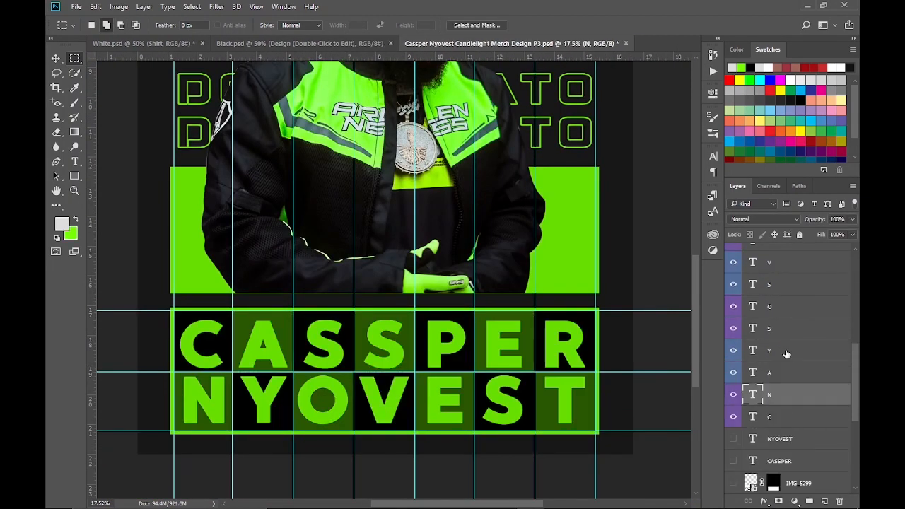
{"action": "left_click", "coordinate": [787, 372], "text": "ctrl"}
{"action": "left_click", "coordinate": [776, 308], "text": "ctrl"}
{"action": "scroll", "coordinate": [776, 308], "scroll_direction": "up", "scroll_amount": 2}
{"action": "left_click", "coordinate": [783, 332], "text": "ctrl"}
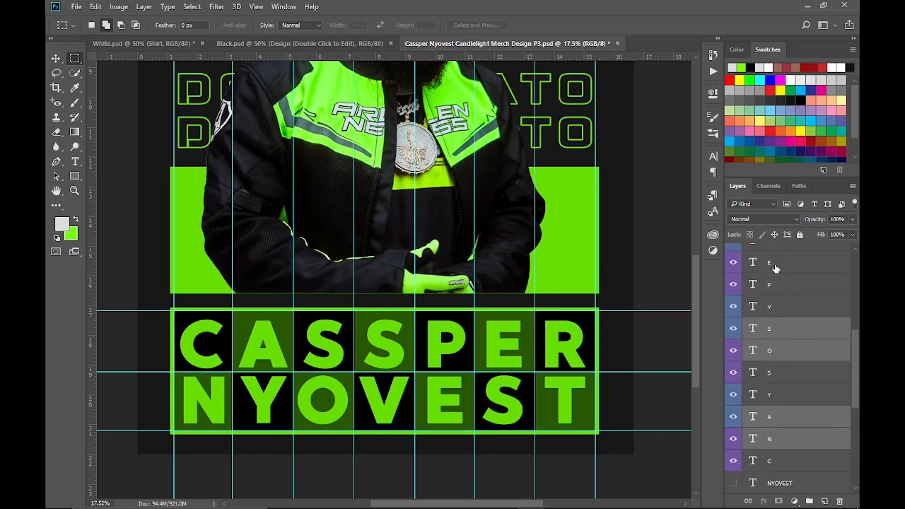
{"action": "left_click", "coordinate": [776, 268], "text": "ctrl"}
{"action": "scroll", "coordinate": [792, 341], "scroll_direction": "up", "scroll_amount": 3}
{"action": "left_click", "coordinate": [777, 310], "text": "ctrl"}
{"action": "scroll", "coordinate": [781, 307], "scroll_direction": "up", "scroll_amount": 1}
{"action": "left_click", "coordinate": [783, 265], "text": "ctrl"}
{"action": "scroll", "coordinate": [782, 297], "scroll_direction": "down", "scroll_amount": 2}
{"action": "left_click", "coordinate": [714, 156]}
{"action": "left_click", "coordinate": [682, 227]}
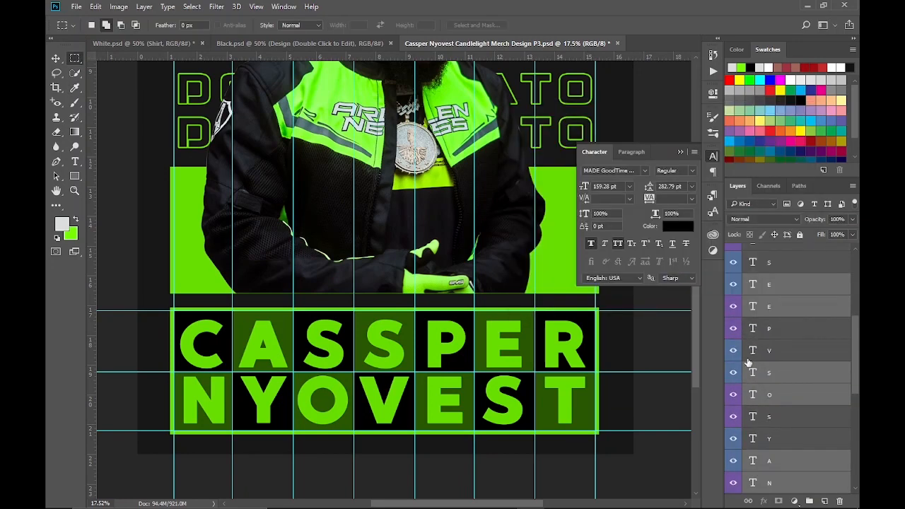
Raise the masked green rectangle copy to full opacity, hide the guides and fit the whole poster in view
{"action": "scroll", "coordinate": [749, 363], "scroll_direction": "down", "scroll_amount": 5}
{"action": "left_click", "coordinate": [808, 351]}
{"action": "left_click", "coordinate": [853, 220]}
{"action": "left_click_drag", "start_coordinate": [822, 232], "coordinate": [854, 232]}
{"action": "left_click", "coordinate": [680, 152]}
{"action": "key", "text": "ctrl+semicolon"}
{"action": "key", "text": "ctrl+0"}
{"action": "left_click", "coordinate": [56, 58]}
{"action": "scroll", "coordinate": [798, 325], "scroll_direction": "down", "scroll_amount": 1}
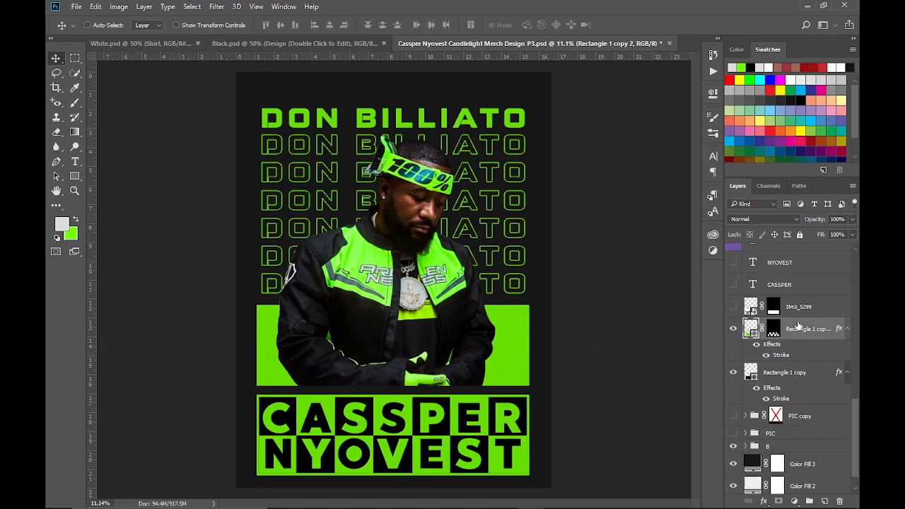
Group the letter layers with their two background rectangles and name the group "Casper nyovest"
{"action": "left_click", "coordinate": [785, 372]}
{"action": "left_click", "coordinate": [785, 311], "text": "shift"}
{"action": "key", "text": "ctrl+g"}
{"action": "double_click", "coordinate": [785, 437]}
{"action": "type", "text": "Casper nyovest"}
{"action": "key", "text": "Return"}
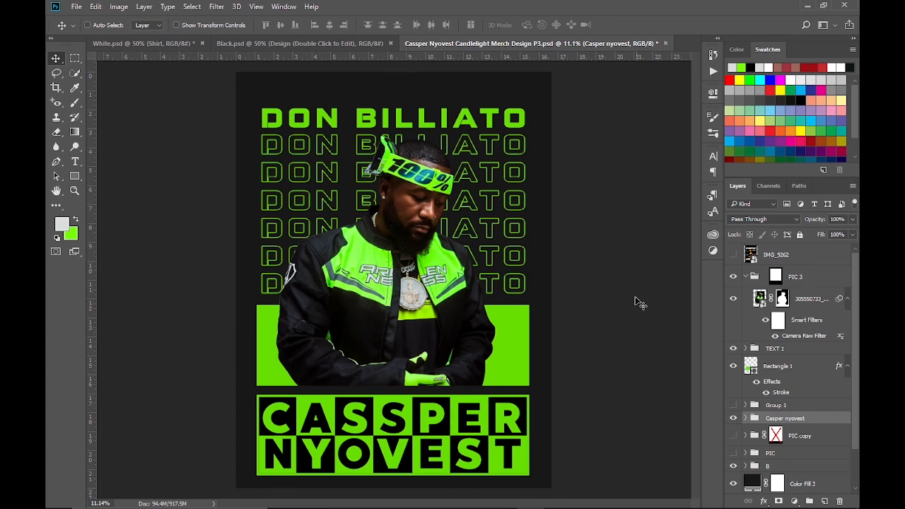
Add a black drop shadow to the cut-out man's photo with 49% opacity
{"action": "left_click", "coordinate": [804, 301]}
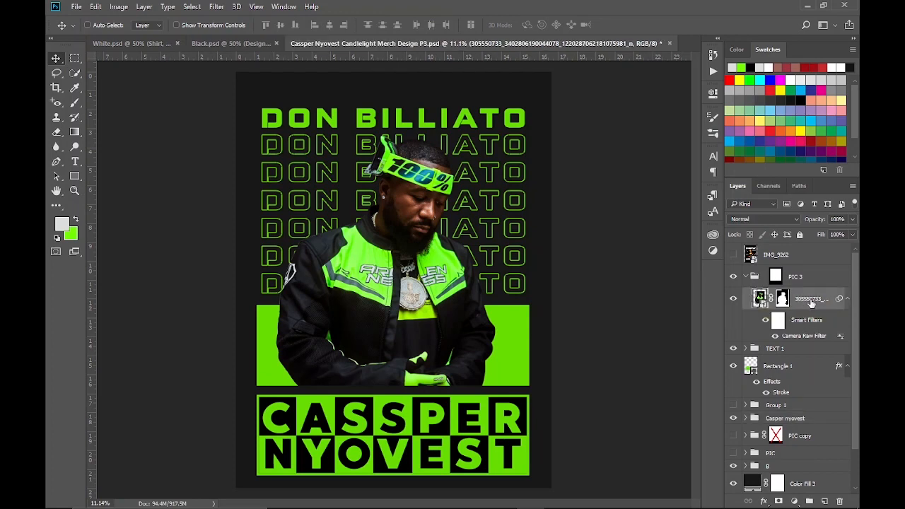
{"action": "right_click", "coordinate": [811, 303]}
{"action": "left_click", "coordinate": [615, 95]}
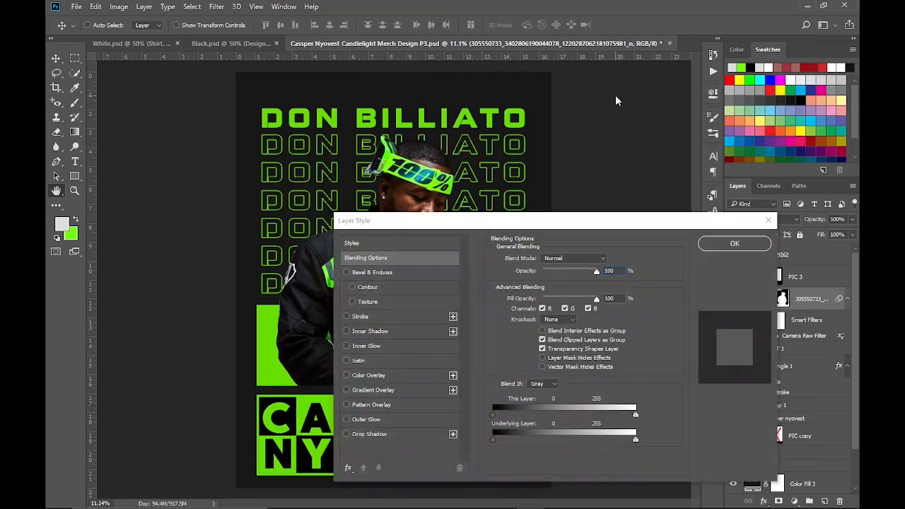
{"action": "left_click_drag", "start_coordinate": [519, 221], "coordinate": [731, 138]}
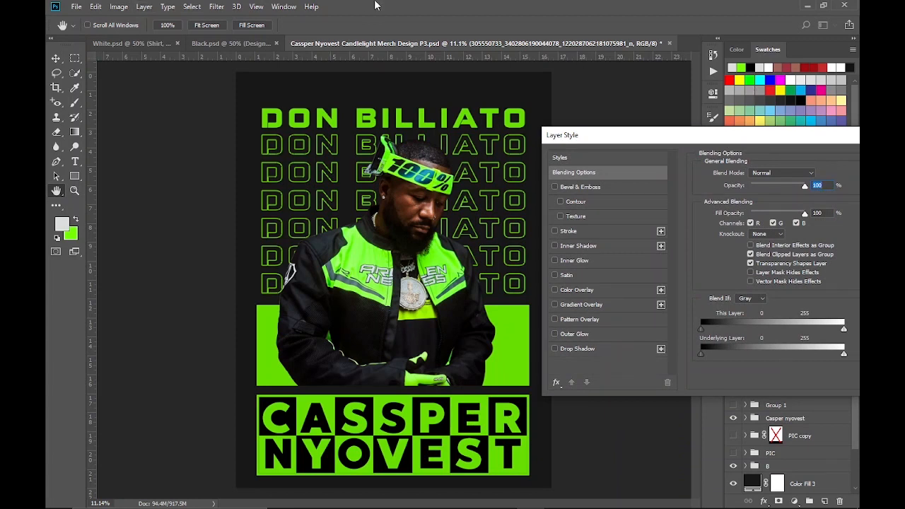
{"action": "left_click", "coordinate": [592, 350]}
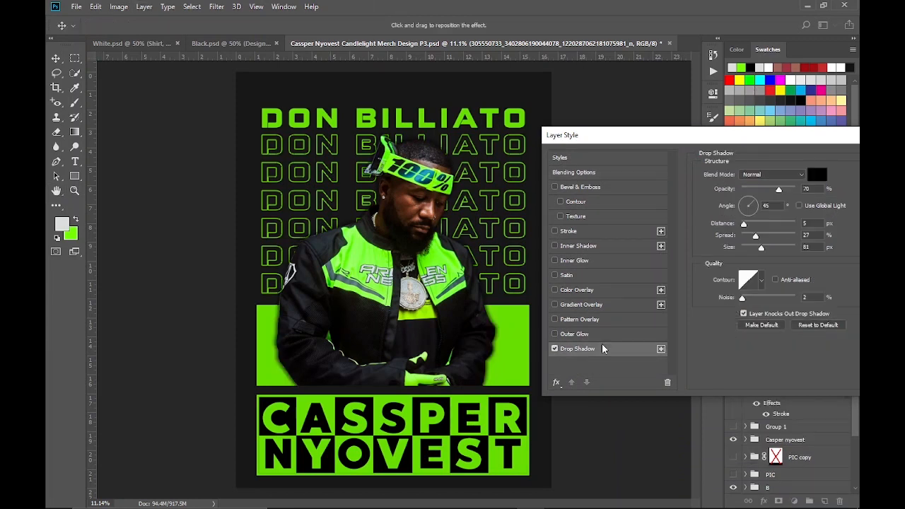
{"action": "left_click_drag", "start_coordinate": [779, 189], "coordinate": [764, 205]}
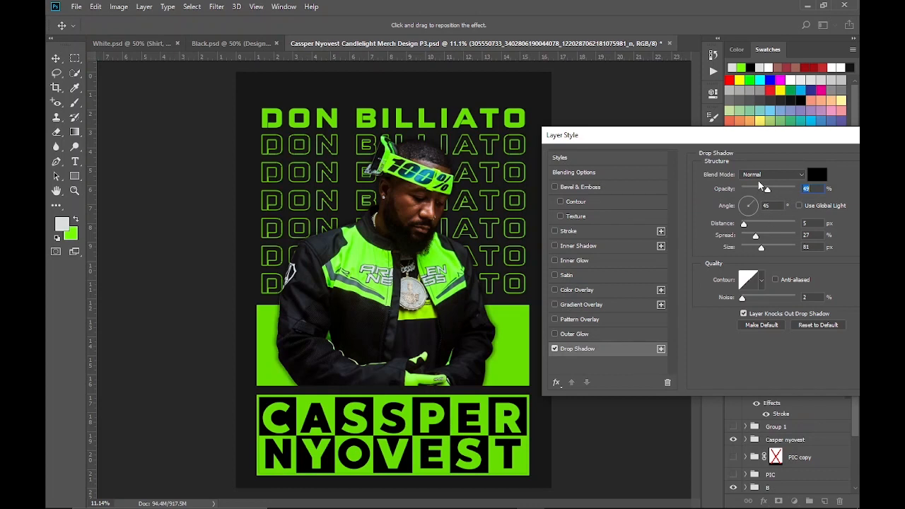
Set the man's drop shadow size to 55 px and apply the layer style
{"action": "left_click_drag", "start_coordinate": [760, 243], "coordinate": [758, 259]}
{"action": "left_click_drag", "start_coordinate": [814, 138], "coordinate": [799, 138]}
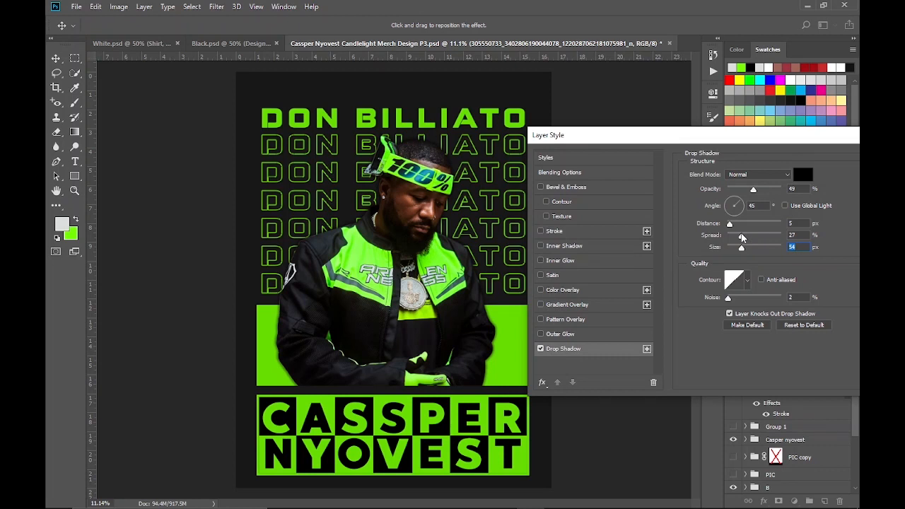
{"action": "key", "text": "Up"}
{"action": "left_click_drag", "start_coordinate": [746, 141], "coordinate": [698, 138]}
{"action": "left_click", "coordinate": [845, 150]}
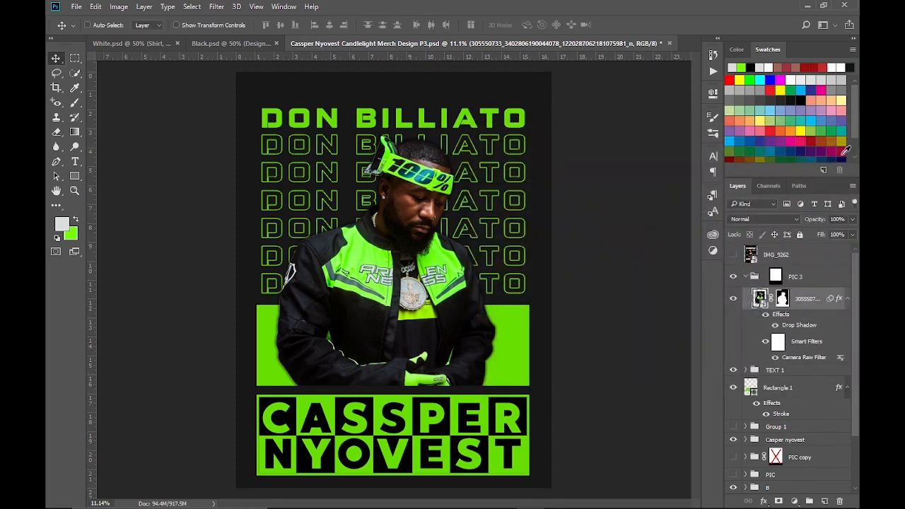
Review the drop shadow settings on the cut-out man's photo
{"action": "double_click", "coordinate": [798, 326]}
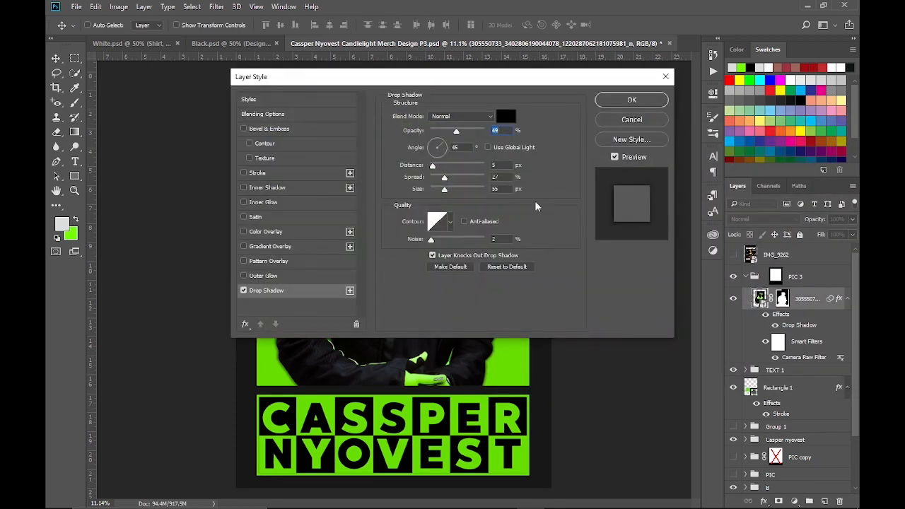
{"action": "left_click_drag", "start_coordinate": [488, 79], "coordinate": [729, 157]}
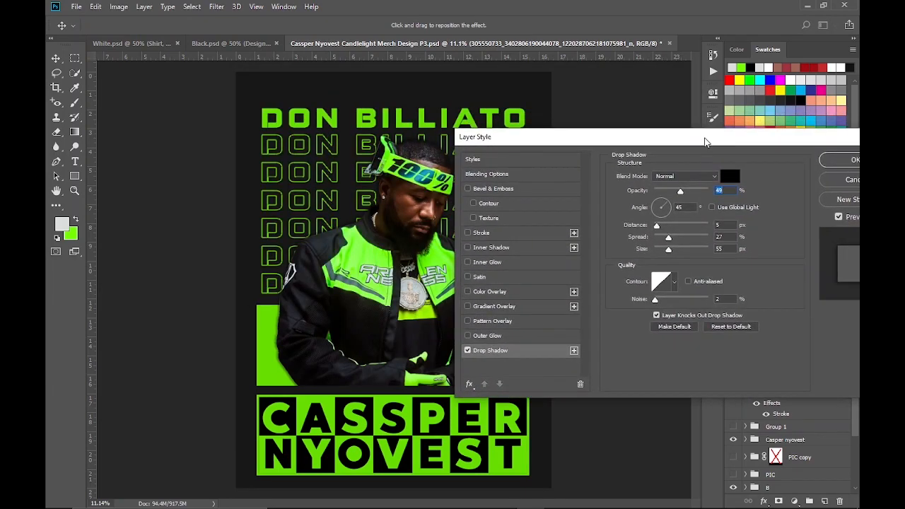
{"action": "left_click", "coordinate": [831, 160]}
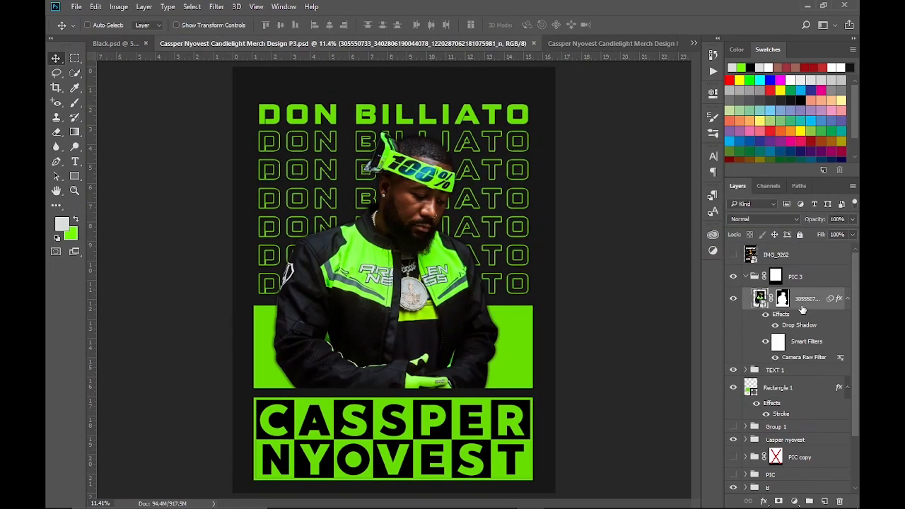
Create a new 5000 x 6600 px RGB document at 300 ppi with a white background
{"action": "key", "text": "ctrl+n"}
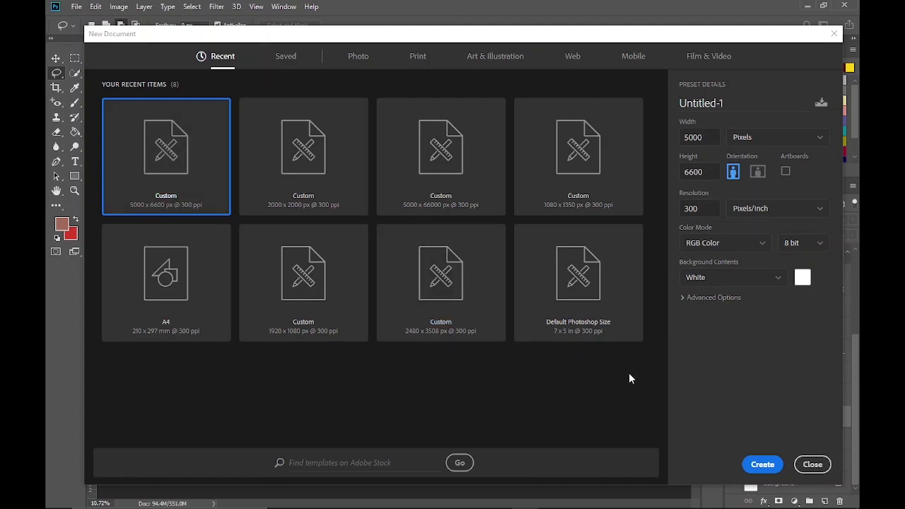
{"action": "left_click", "coordinate": [763, 464]}
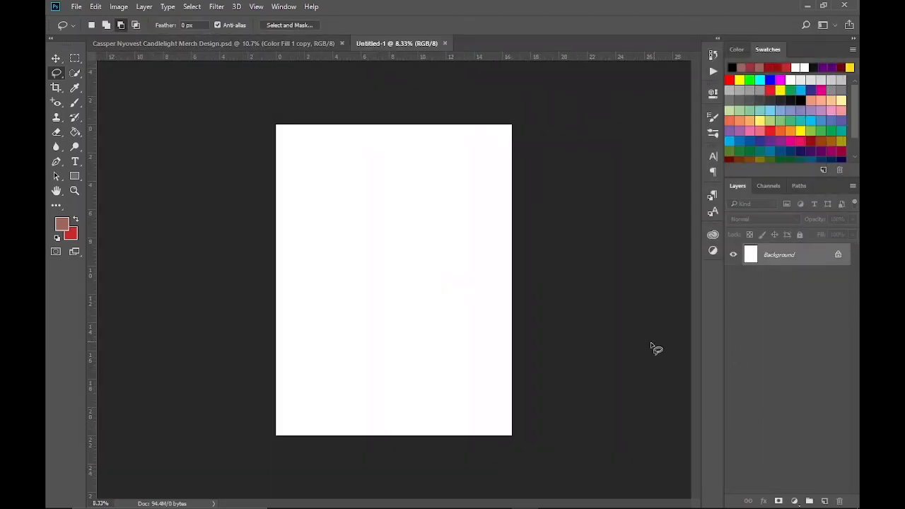
{"action": "left_click", "coordinate": [55, 57]}
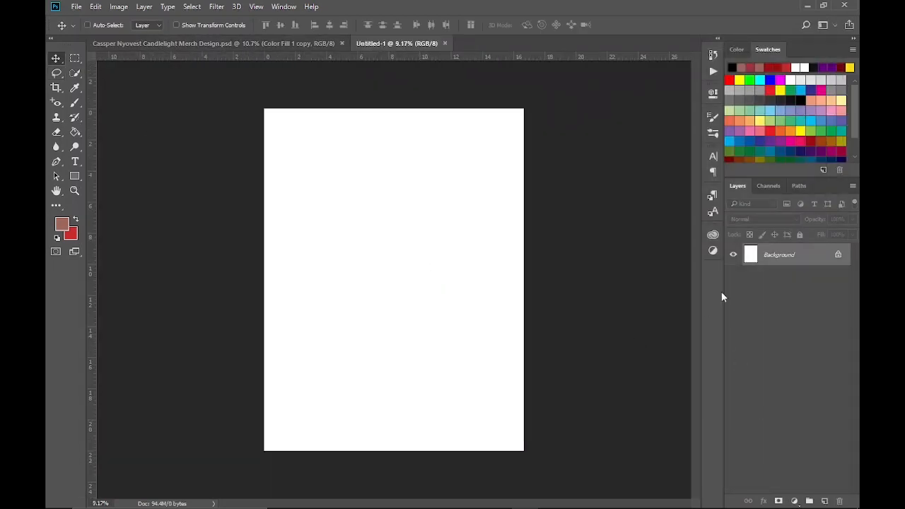
Add a Solid Color fill layer using the copied near-black hex colour
{"action": "left_click", "coordinate": [794, 500]}
{"action": "left_click", "coordinate": [774, 251]}
{"action": "right_click", "coordinate": [497, 289]}
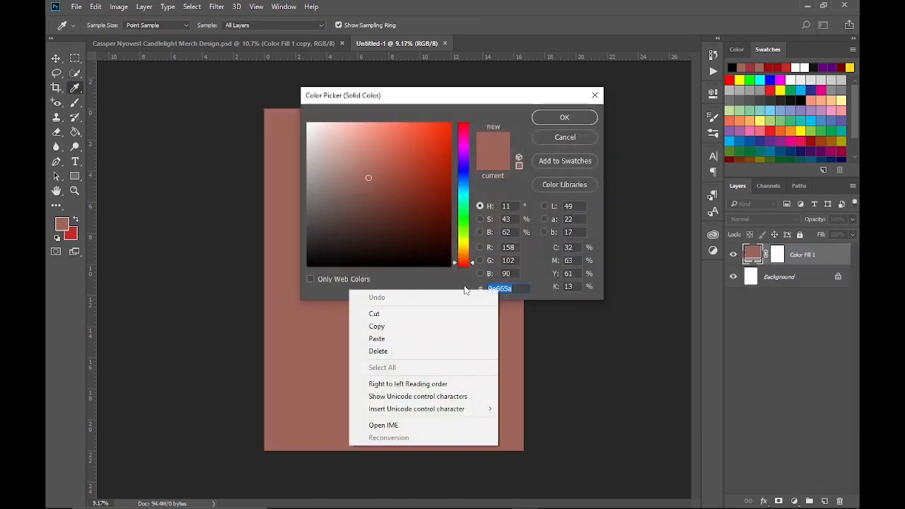
{"action": "left_click", "coordinate": [399, 339]}
{"action": "left_click", "coordinate": [566, 118]}
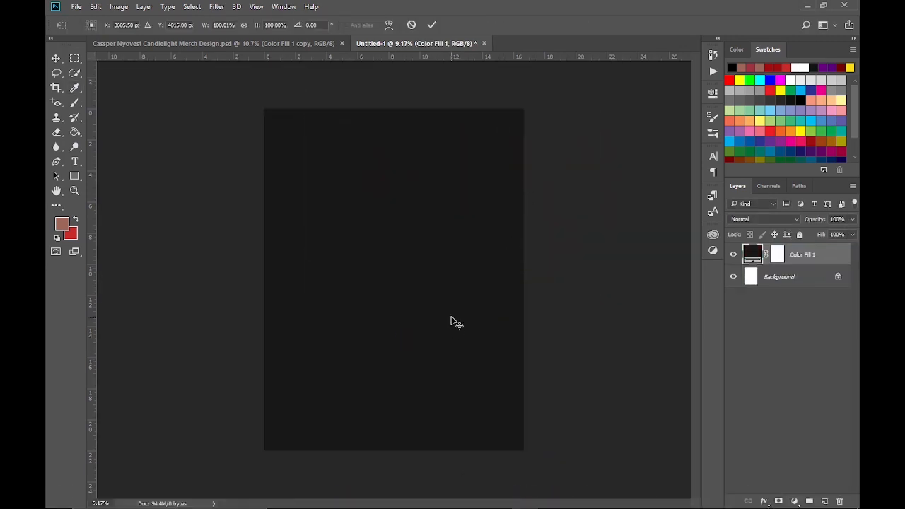
Place the IMG_2293 reference image near the middle of the canvas and duplicate its layer
{"action": "left_click_drag", "start_coordinate": [453, 319], "coordinate": [414, 298]}
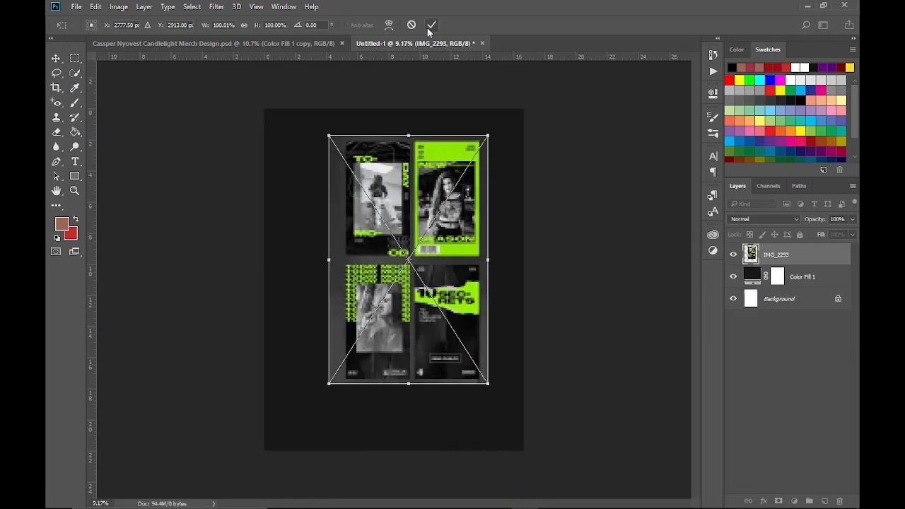
{"action": "left_click", "coordinate": [431, 26]}
{"action": "key", "text": "ctrl+j"}
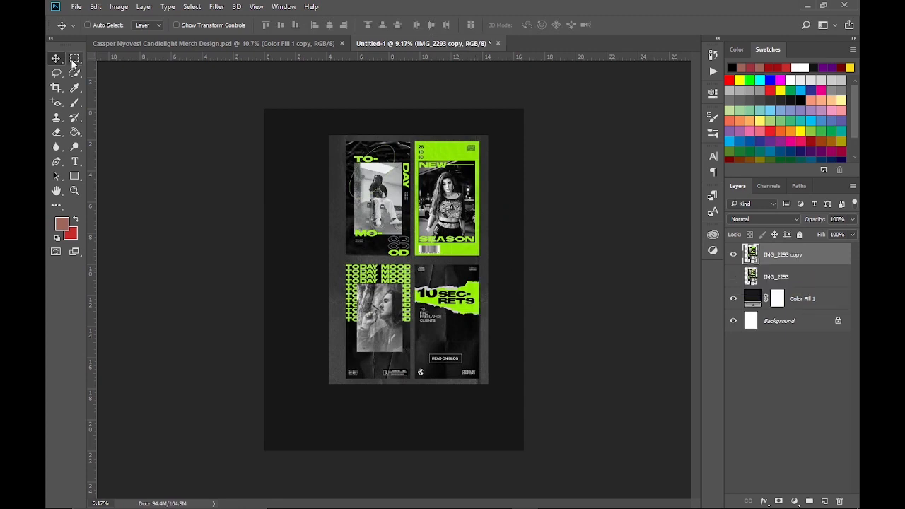
Mask the IMG_2293 copy to the TODAY MOOD poster with a selection about 4.7 x 7.9 in
{"action": "left_click", "coordinate": [75, 60]}
{"action": "left_click_drag", "start_coordinate": [340, 260], "coordinate": [414, 382]}
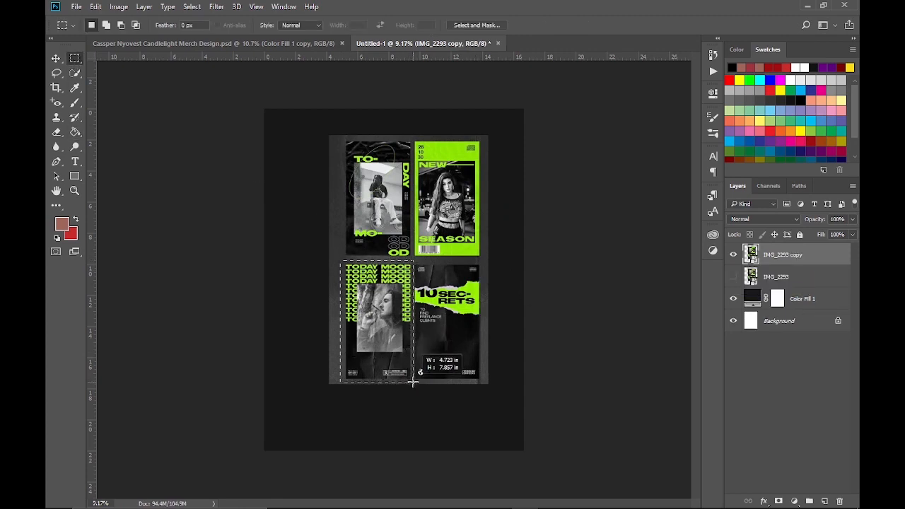
{"action": "left_click", "coordinate": [779, 501]}
Enlarge the masked TODAY MOOD poster to nearly the full canvas height and centre it
{"action": "left_click", "coordinate": [56, 58]}
{"action": "key", "text": "ctrl+t"}
{"action": "left_click_drag", "start_coordinate": [488, 136], "coordinate": [662, 71]}
{"action": "left_click_drag", "start_coordinate": [481, 375], "coordinate": [543, 269]}
{"action": "left_click", "coordinate": [545, 25]}
{"action": "scroll", "coordinate": [486, 275], "scroll_direction": "down", "scroll_amount": 2}
{"action": "key", "text": "ctrl+t"}
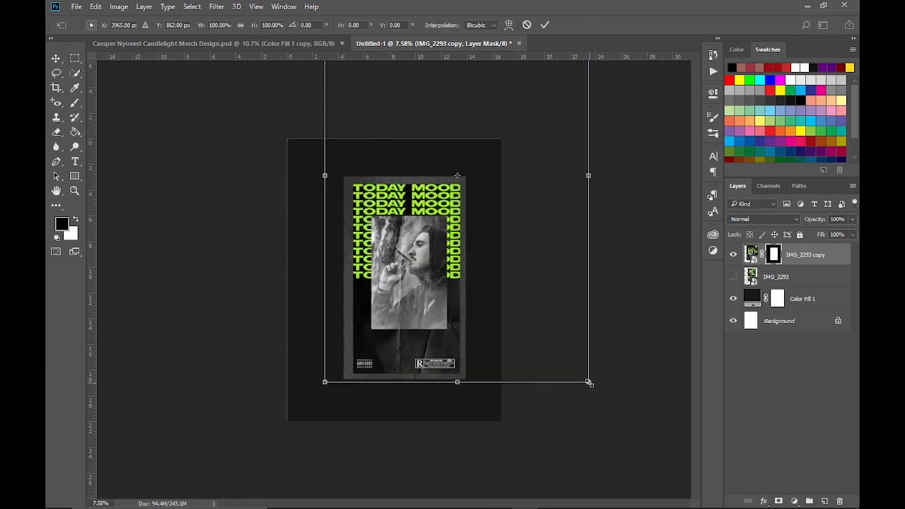
{"action": "left_click_drag", "start_coordinate": [590, 383], "coordinate": [639, 460]}
{"action": "left_click_drag", "start_coordinate": [493, 368], "coordinate": [509, 332]}
{"action": "key", "text": "Return"}
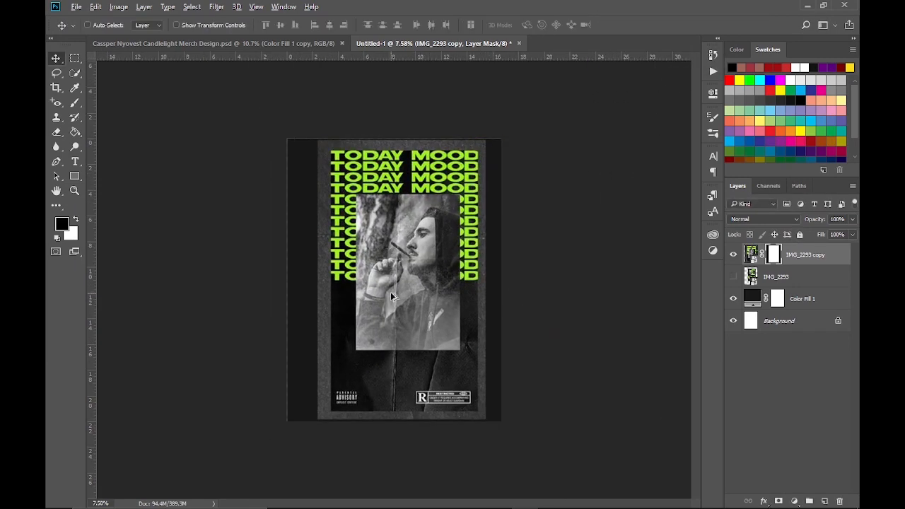
Centre the placed photo of the man in white across the canvas width, and hide it and the TODAY MOOD reference
{"action": "scroll", "coordinate": [393, 291], "scroll_direction": "up", "scroll_amount": 3}
{"action": "left_click_drag", "start_coordinate": [434, 291], "coordinate": [429, 291]}
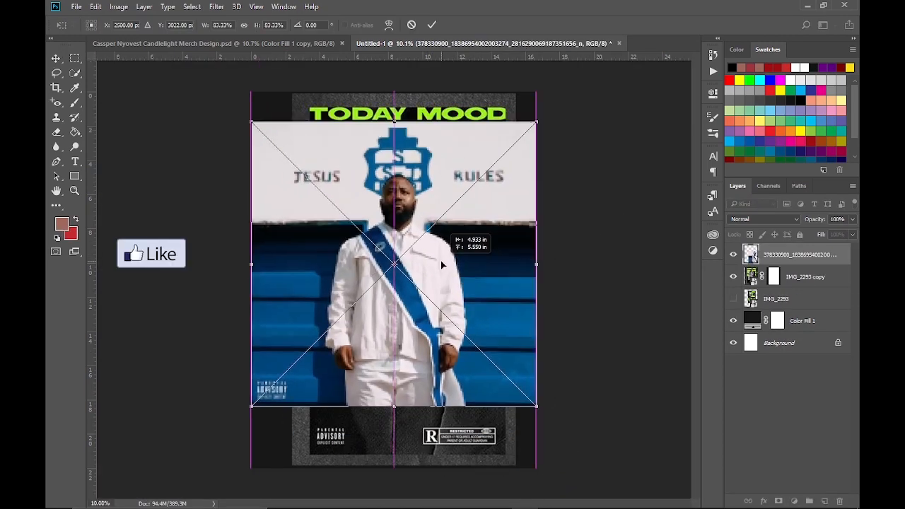
{"action": "left_click", "coordinate": [434, 26]}
{"action": "left_click", "coordinate": [734, 258]}
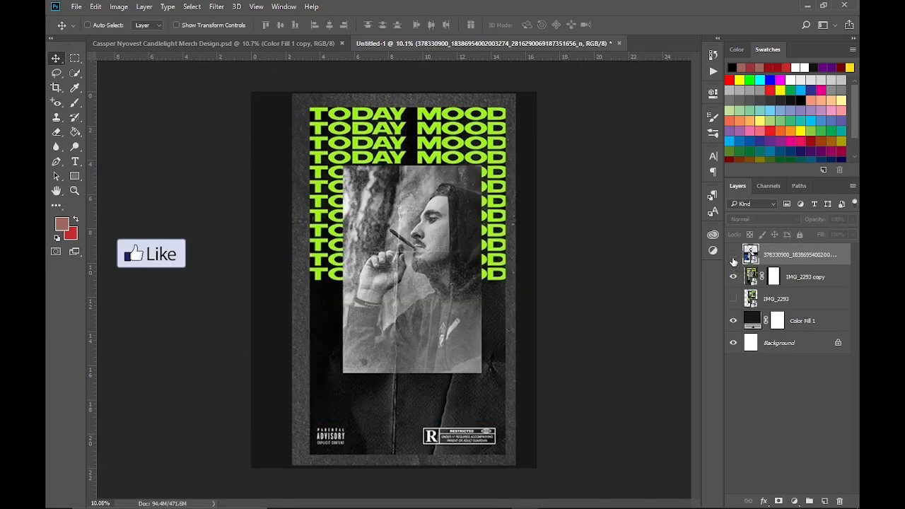
{"action": "left_click", "coordinate": [733, 276]}
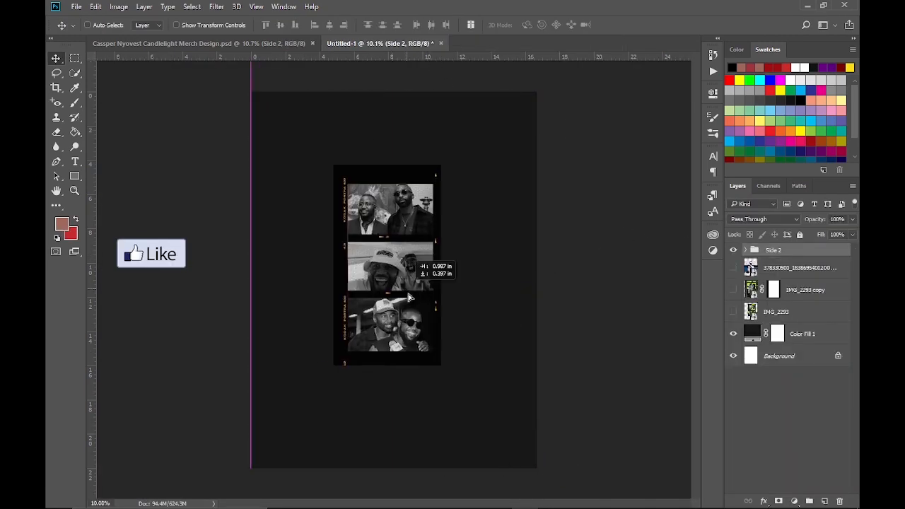
Move the Side 2 film-strip group towards the canvas centre and show the TODAY MOOD reference
{"action": "left_click_drag", "start_coordinate": [410, 266], "coordinate": [411, 291]}
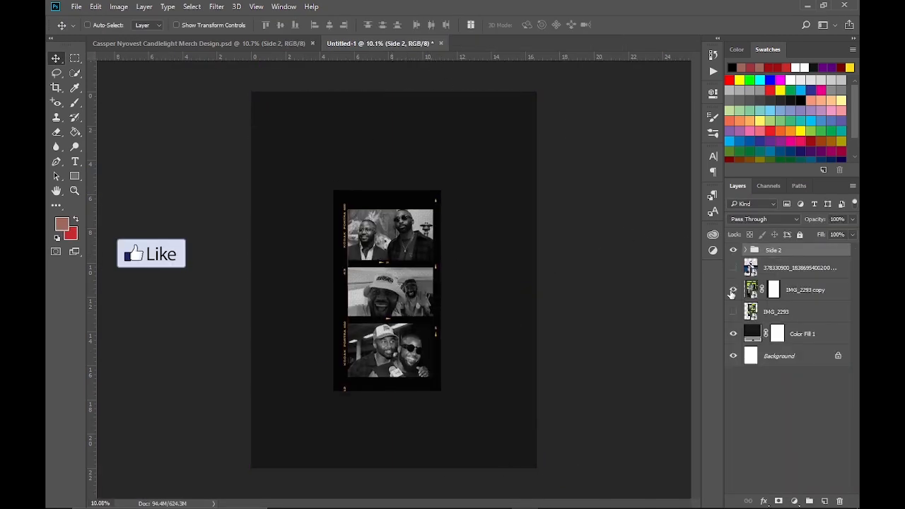
{"action": "left_click", "coordinate": [734, 290]}
Try to scale the Side 2 film-strip group to about 107% over the reference photo
{"action": "key", "text": "ctrl+t"}
{"action": "mouse_move", "coordinate": [548, 438]}
{"action": "left_mouse_down"}
{"action": "mouse_move", "coordinate": [586, 451]}
{"action": "mouse_move", "coordinate": [558, 451]}
{"action": "left_mouse_up"}
{"action": "left_click", "coordinate": [527, 25]}
{"action": "key", "text": "ctrl+t"}
{"action": "left_click", "coordinate": [544, 26]}
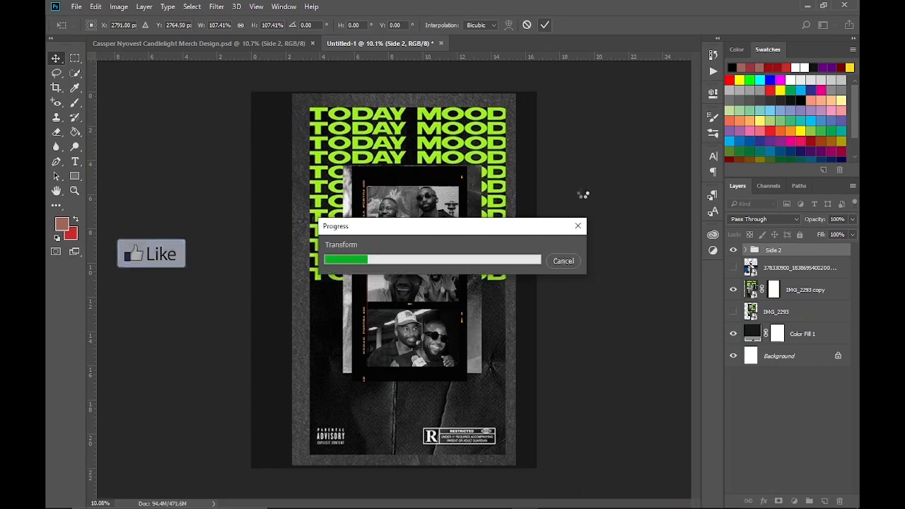
{"action": "key", "text": "ctrl+z"}
Expand the Side 2 group and its Middle subgroup to inspect the layers inside
{"action": "left_click", "coordinate": [745, 250]}
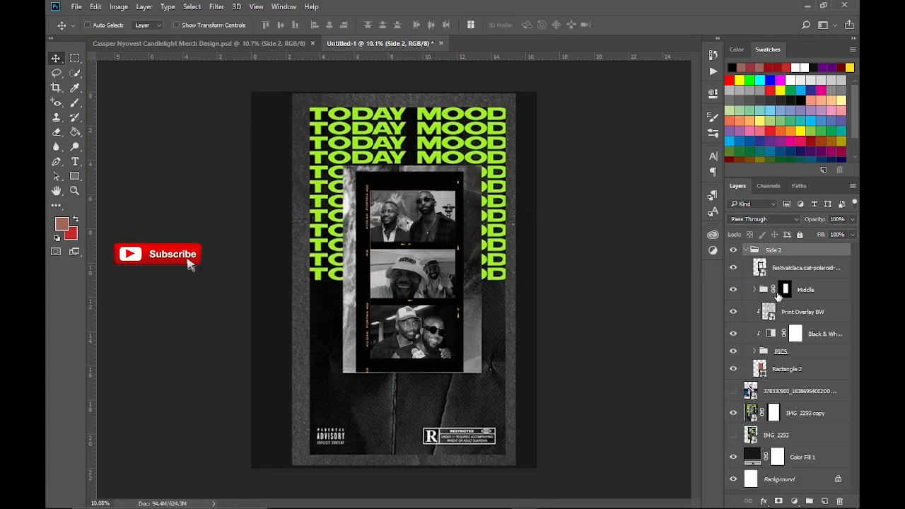
{"action": "left_click", "coordinate": [755, 290]}
{"action": "right_click", "coordinate": [792, 313]}
{"action": "left_click", "coordinate": [801, 332]}
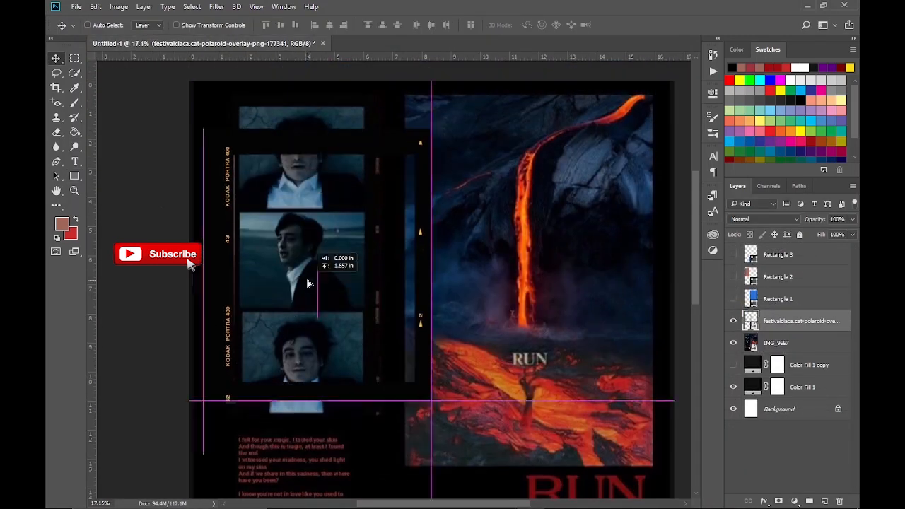
Fit the film-strip overlay over the three portraits beside the volcano picture, scaling it to about 80% width and 125% height
{"action": "left_click_drag", "start_coordinate": [308, 284], "coordinate": [309, 282]}
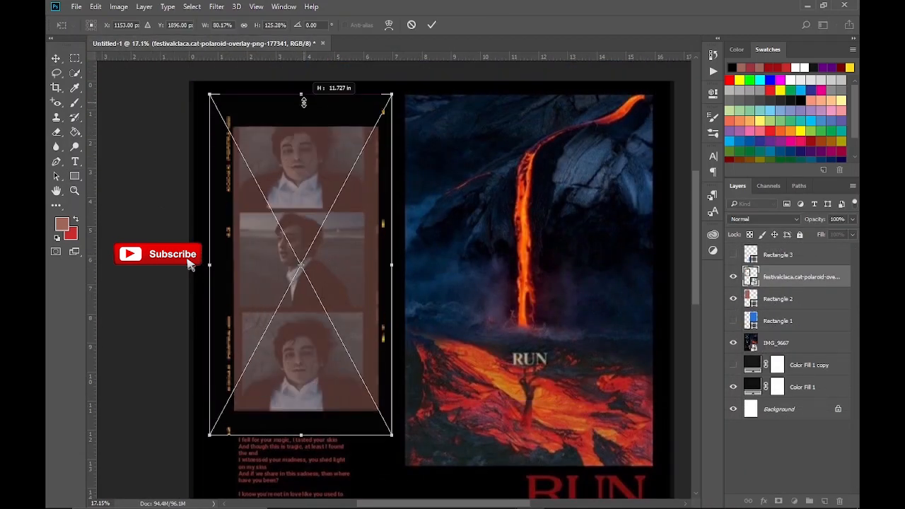
{"action": "key", "text": "Return"}
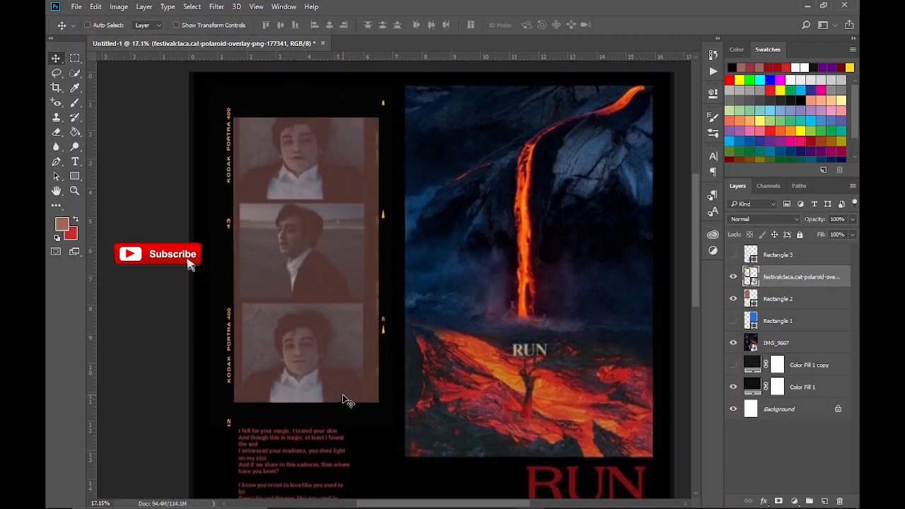
{"action": "scroll", "coordinate": [331, 291], "scroll_direction": "down", "scroll_amount": 1}
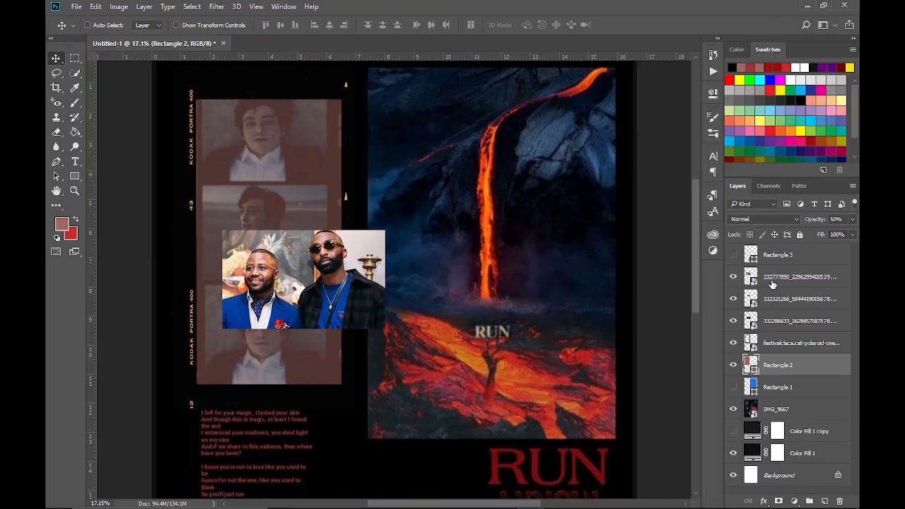
Group the film-strip overlay, photos and Rectangle 2 as Side 2, and move the three photos beneath the overlay layer
{"action": "key", "text": "ctrl+g"}
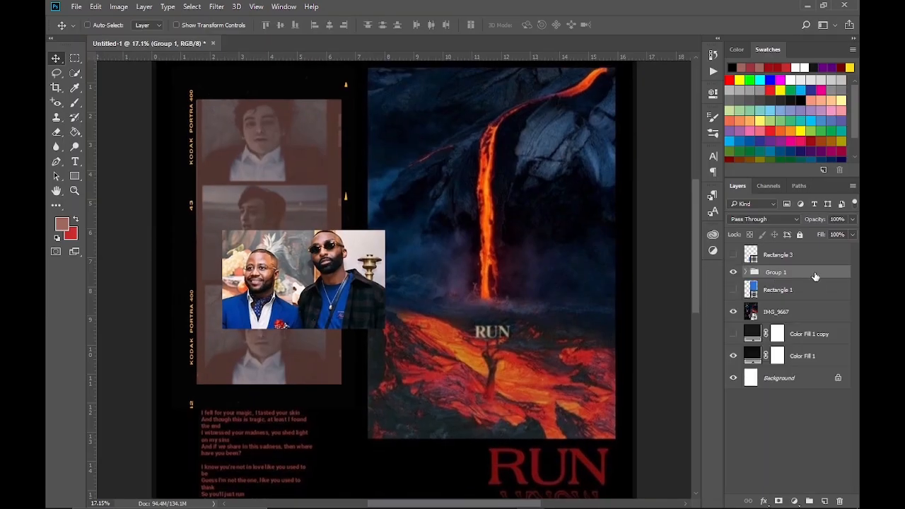
{"action": "type", "text": "2"}
{"action": "key", "text": "Return"}
{"action": "left_click", "coordinate": [746, 272]}
{"action": "left_click", "coordinate": [786, 334]}
{"action": "left_click", "coordinate": [786, 290], "text": "shift"}
{"action": "left_click_drag", "start_coordinate": [786, 306], "coordinate": [785, 366]}
Hide the three photos, then show the one of the men in sunglasses and blue suit and fit it into the top film frame
{"action": "left_click_drag", "start_coordinate": [733, 311], "coordinate": [735, 357]}
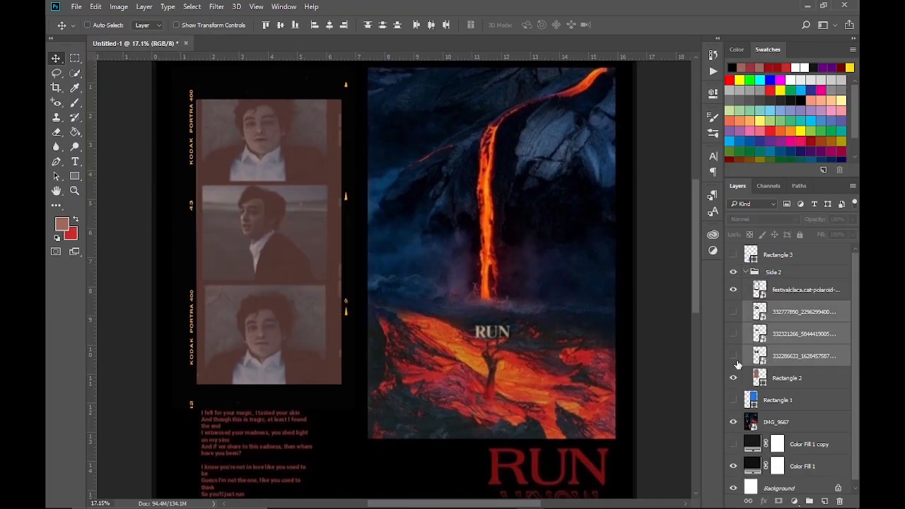
{"action": "left_click", "coordinate": [733, 356]}
{"action": "left_click", "coordinate": [734, 356]}
{"action": "left_click", "coordinate": [805, 312]}
{"action": "left_click", "coordinate": [734, 312]}
{"action": "left_click_drag", "start_coordinate": [291, 243], "coordinate": [290, 152]}
{"action": "key", "text": "ctrl+t"}
{"action": "left_click_drag", "start_coordinate": [355, 197], "coordinate": [349, 194]}
{"action": "left_click_drag", "start_coordinate": [329, 148], "coordinate": [324, 145]}
{"action": "key", "text": "Return"}
Show the other two photos, fit them into the middle and bottom film frames, and nudge the middle photo down
{"action": "left_click", "coordinate": [733, 333]}
{"action": "left_click", "coordinate": [804, 333]}
{"action": "left_click_drag", "start_coordinate": [294, 228], "coordinate": [318, 338]}
{"action": "key", "text": "ctrl+t"}
{"action": "key", "text": "Return"}
{"action": "left_click", "coordinate": [733, 356]}
{"action": "left_click", "coordinate": [804, 356]}
{"action": "key", "text": "ctrl+t"}
{"action": "key", "text": "Return"}
{"action": "left_click", "coordinate": [805, 334]}
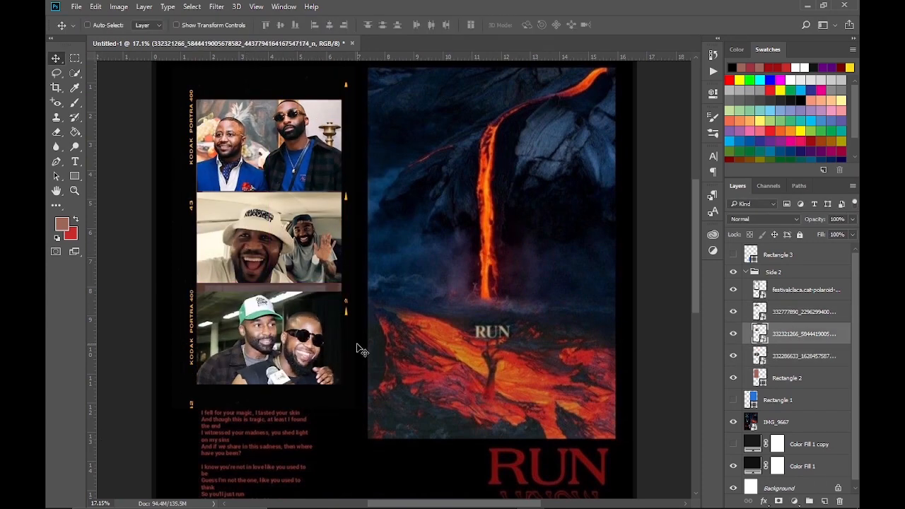
{"action": "key", "text": "shift+Down"}
{"action": "key", "text": "shift+Down"}
{"action": "key", "text": "shift+Down"}
{"action": "left_click", "coordinate": [794, 356]}
Copy the film strip's edge with the yellow arrow marks onto two new layers and rotate both copies to horizontal
{"action": "left_click", "coordinate": [794, 292]}
{"action": "left_click", "coordinate": [74, 58]}
{"action": "scroll", "coordinate": [334, 99], "scroll_direction": "up", "scroll_amount": 1}
{"action": "left_click_drag", "start_coordinate": [333, 100], "coordinate": [370, 349]}
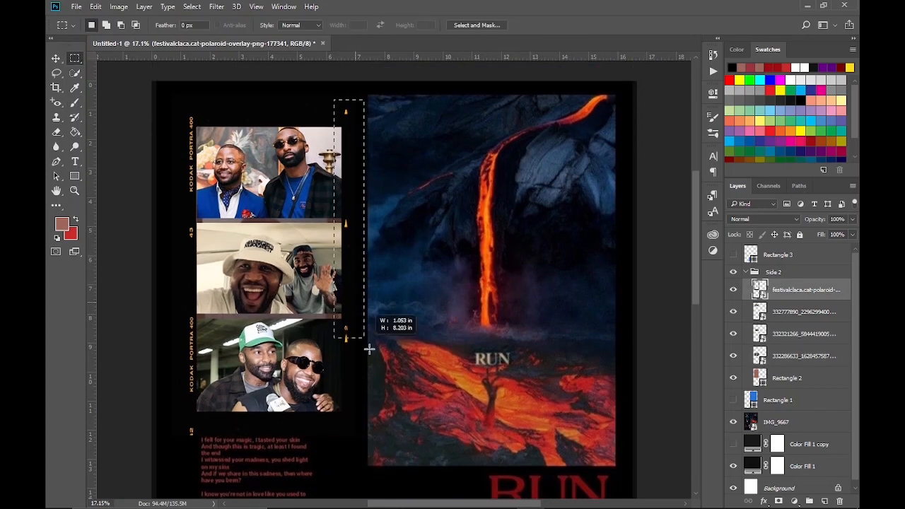
{"action": "key", "text": "ctrl+j"}
{"action": "key", "text": "ctrl+j"}
{"action": "key", "text": "v"}
{"action": "left_click", "coordinate": [790, 312], "text": "shift"}
{"action": "key", "text": "ctrl+t"}
{"action": "left_click", "coordinate": [546, 26]}
Label both copied edge strips yellow and move them beneath the film-strip overlay layer
{"action": "right_click", "coordinate": [778, 291]}
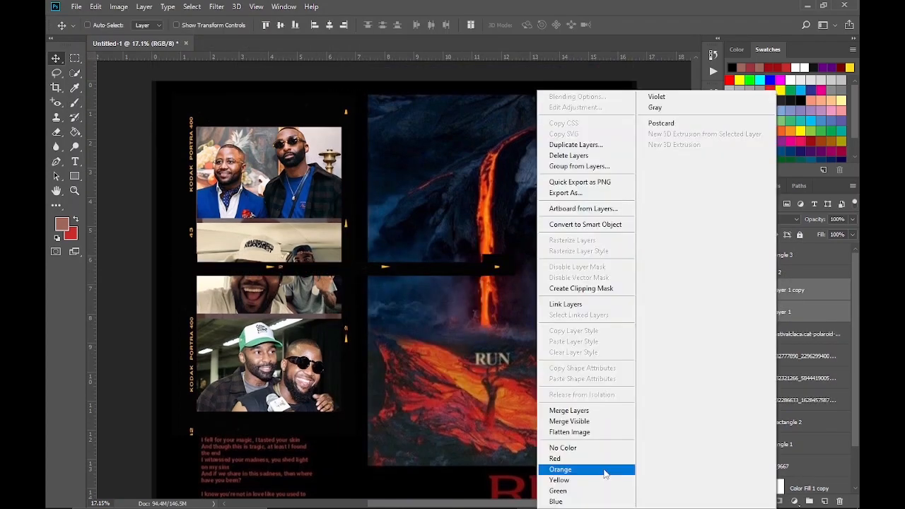
{"action": "left_click", "coordinate": [566, 480]}
{"action": "left_click", "coordinate": [786, 312]}
{"action": "left_click", "coordinate": [788, 293], "text": "shift"}
{"action": "left_click_drag", "start_coordinate": [787, 296], "coordinate": [781, 344]}
Position the two horizontal strips over the gaps between the three photos and scale them to fit
{"action": "left_click", "coordinate": [788, 335]}
{"action": "left_click_drag", "start_coordinate": [272, 223], "coordinate": [247, 223]}
{"action": "left_click", "coordinate": [788, 313]}
{"action": "left_click_drag", "start_coordinate": [292, 280], "coordinate": [211, 324]}
{"action": "left_click_drag", "start_coordinate": [366, 311], "coordinate": [297, 320]}
{"action": "left_click", "coordinate": [785, 335], "text": "shift"}
{"action": "key", "text": "ctrl+t"}
{"action": "key", "text": "Return"}
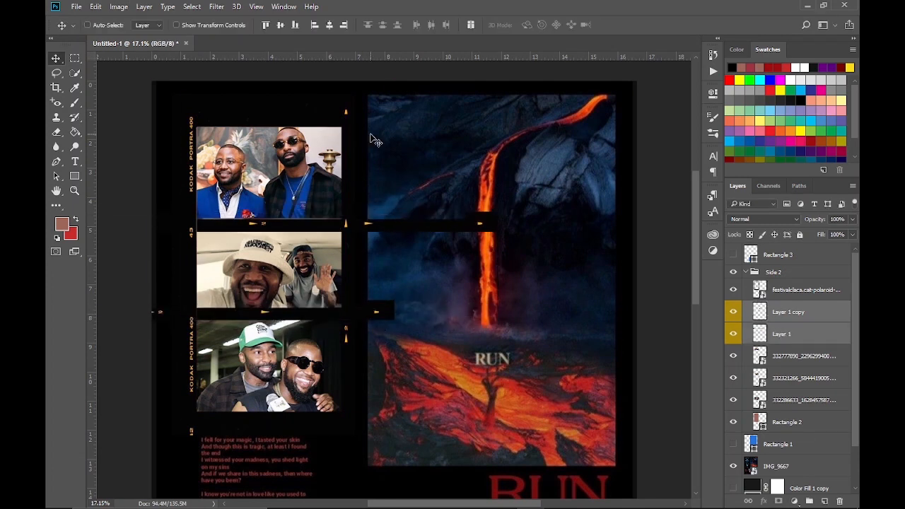
Nudge the upper horizontal strip slightly up and the lower one slightly down to line up with the photo gaps
{"action": "left_click", "coordinate": [813, 338]}
{"action": "key", "text": "Up"}
{"action": "key", "text": "Up"}
{"action": "key", "text": "Up"}
{"action": "key", "text": "Up"}
{"action": "left_click", "coordinate": [794, 316]}
{"action": "key", "text": "Down"}
{"action": "key", "text": "Down"}
{"action": "key", "text": "Down"}
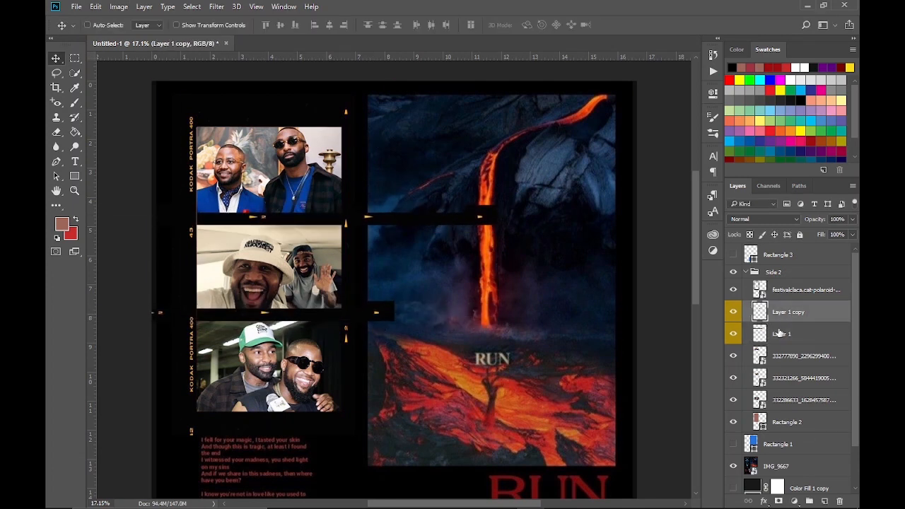
Group the two horizontal strips as Middle and mask the group to the film strip's photo area
{"action": "left_click", "coordinate": [779, 333], "text": "shift"}
{"action": "key", "text": "ctrl+g"}
{"action": "double_click", "coordinate": [784, 310]}
{"action": "type", "text": "Middle"}
{"action": "left_click", "coordinate": [760, 392], "text": "ctrl"}
{"action": "left_click", "coordinate": [779, 502]}
Add a Black & White adjustment layer above the Side 2 group
{"action": "left_click", "coordinate": [789, 273]}
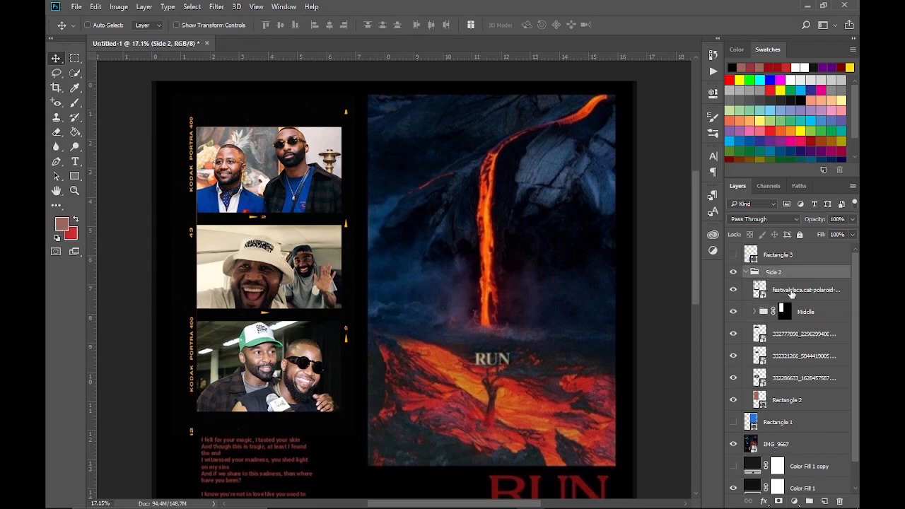
{"action": "left_click", "coordinate": [746, 273]}
{"action": "left_click", "coordinate": [794, 502]}
{"action": "left_click", "coordinate": [813, 387]}
{"action": "left_click", "coordinate": [745, 294]}
Group the three photo layers as PICS
{"action": "left_click", "coordinate": [794, 356]}
{"action": "left_click", "coordinate": [794, 400], "text": "shift"}
{"action": "key", "text": "ctrl+g"}
{"action": "double_click", "coordinate": [783, 352]}
{"action": "type", "text": "PICS"}
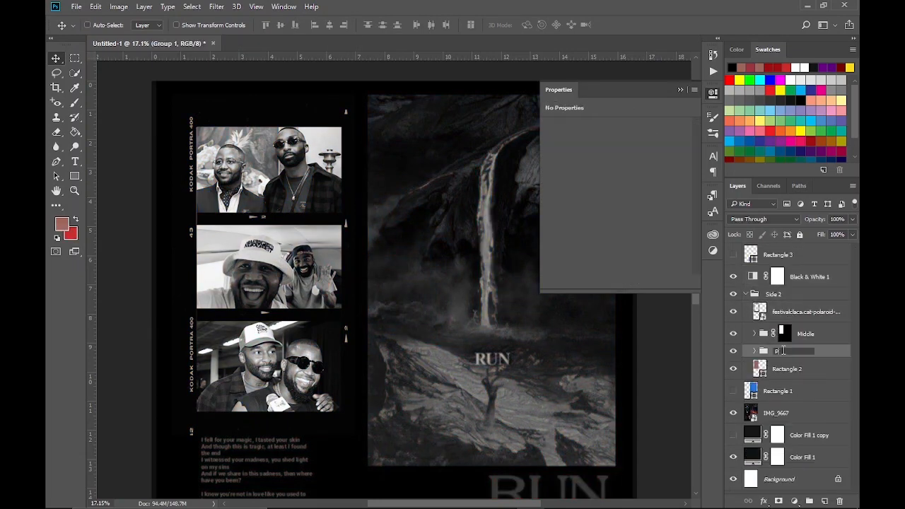
Clip the Black & White adjustment to the PICS group, setting Reds to 6, Yellows to 46 and Cyans to 69
{"action": "left_click_drag", "start_coordinate": [799, 276], "coordinate": [822, 340]}
{"action": "left_click_drag", "start_coordinate": [613, 166], "coordinate": [606, 178]}
{"action": "left_click_drag", "start_coordinate": [613, 242], "coordinate": [621, 241]}
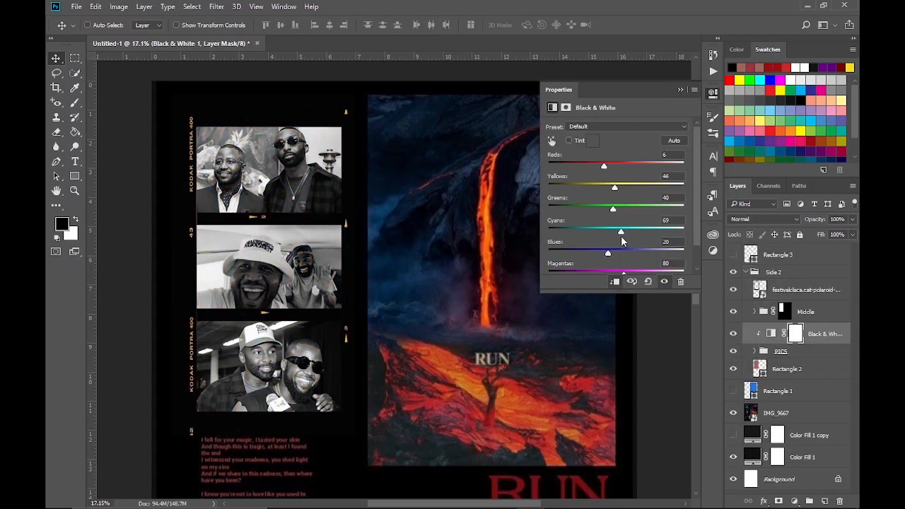
{"action": "left_click", "coordinate": [714, 102]}
Place the Print Overlay BW texture over the film-strip photos and clip it above the Black & White adjustment
{"action": "left_click", "coordinate": [781, 351]}
{"action": "left_click", "coordinate": [794, 502]}
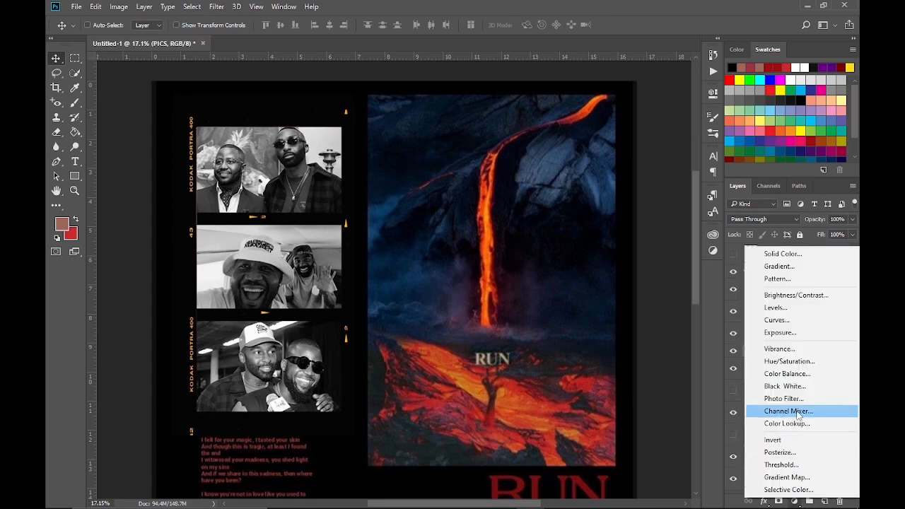
{"action": "left_click", "coordinate": [708, 352]}
{"action": "left_click_drag", "start_coordinate": [394, 304], "coordinate": [259, 227]}
{"action": "key", "text": "Return"}
{"action": "left_click_drag", "start_coordinate": [798, 356], "coordinate": [798, 327]}
{"action": "left_click", "coordinate": [798, 345], "text": "alt"}
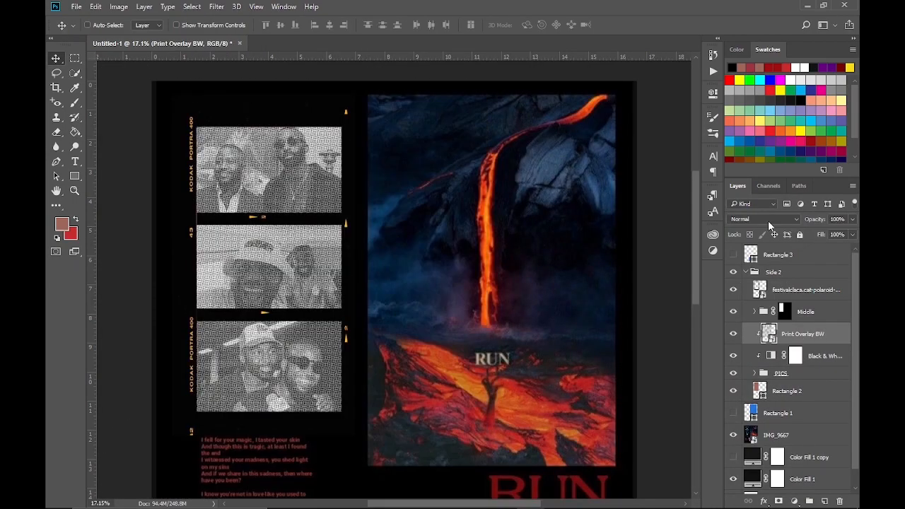
Try blend modes on the Print Overlay BW layer and set its opacity to 50%
{"action": "left_click", "coordinate": [764, 220]}
{"action": "scroll", "coordinate": [750, 222], "scroll_direction": "down", "scroll_amount": 4}
{"action": "left_click", "coordinate": [853, 220]}
{"action": "left_click_drag", "start_coordinate": [852, 234], "coordinate": [827, 234]}
{"action": "left_click", "coordinate": [809, 339]}
Compare further blend modes, including Subtract, on the Print Overlay BW layer and choose another one
{"action": "left_click", "coordinate": [750, 222]}
{"action": "scroll", "coordinate": [750, 223], "scroll_direction": "down", "scroll_amount": 17}
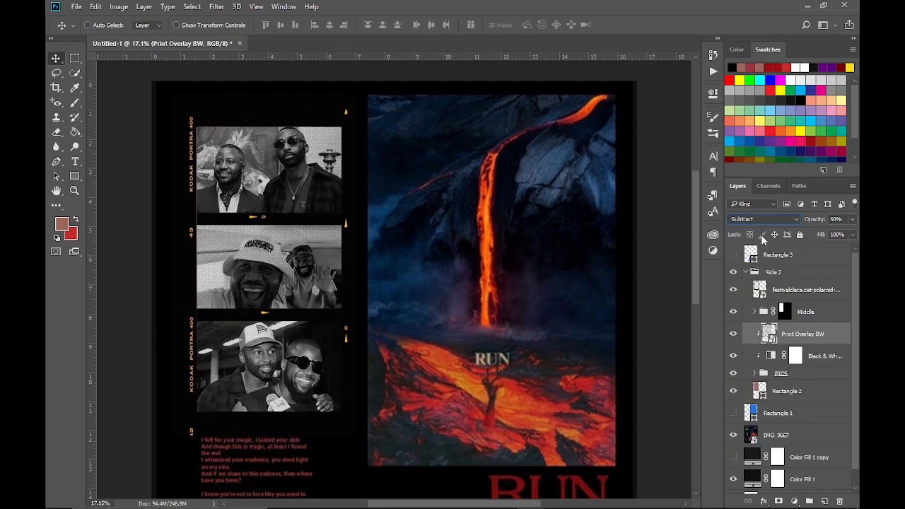
{"action": "scroll", "coordinate": [413, 243], "scroll_direction": "down", "scroll_amount": 3}
{"action": "left_click", "coordinate": [762, 220]}
{"action": "left_click", "coordinate": [748, 332]}
{"action": "left_click", "coordinate": [759, 220]}
{"action": "left_click", "coordinate": [751, 399]}
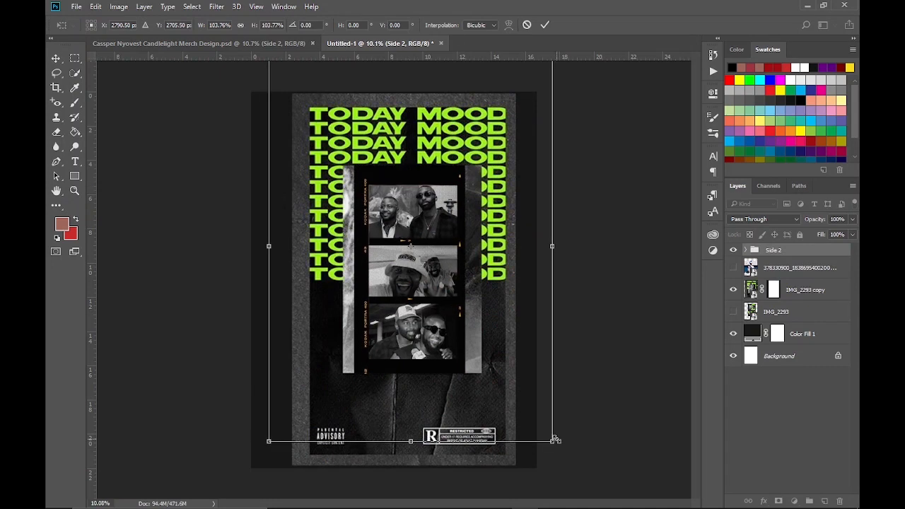
Add the title text CANDLELIGHT over the top of the TODAY MOOD reference
{"action": "left_click", "coordinate": [75, 162]}
{"action": "left_click", "coordinate": [316, 116]}
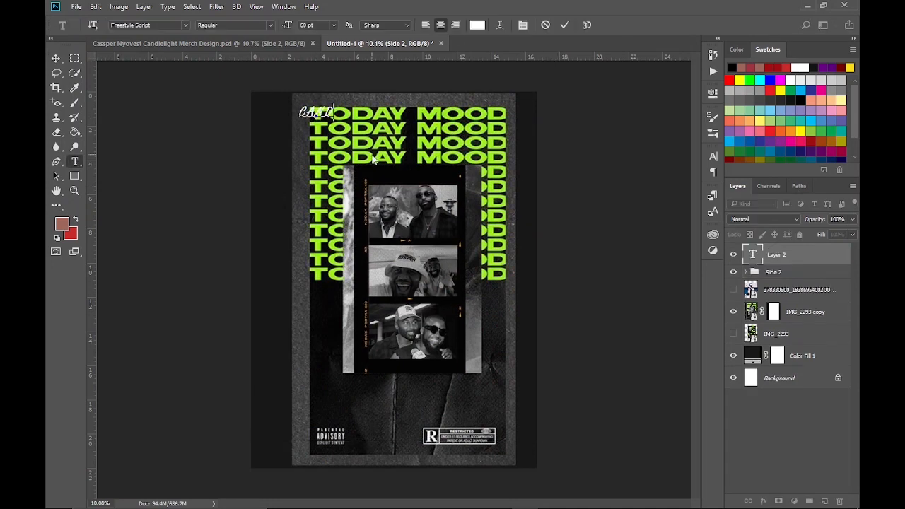
{"action": "left_click", "coordinate": [787, 259]}
{"action": "left_click", "coordinate": [733, 312]}
{"action": "left_click", "coordinate": [734, 312]}
Move the CANDLELIGHT title over the top TODAY MOOD line and set its font to Zekton in an extended style
{"action": "key", "text": "v"}
{"action": "left_click_drag", "start_coordinate": [317, 113], "coordinate": [421, 119]}
{"action": "left_click", "coordinate": [713, 156]}
{"action": "left_click", "coordinate": [645, 170]}
{"action": "left_click", "coordinate": [644, 191]}
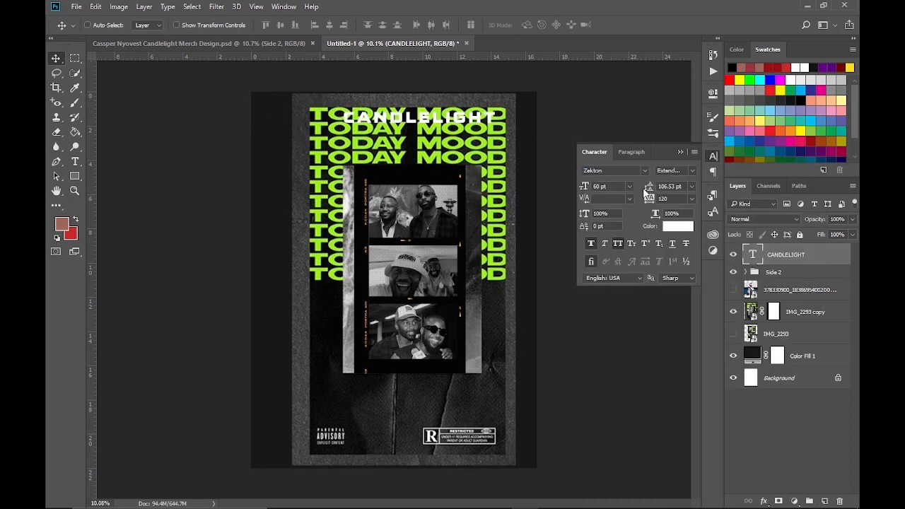
Scale the CANDLELIGHT title up to about 86.82 pt
{"action": "key", "text": "ctrl+t"}
{"action": "left_click_drag", "start_coordinate": [498, 108], "coordinate": [523, 93]}
{"action": "key", "text": "Return"}
Add a vertical guide at the canvas centre, hide the TODAY MOOD reference and centre the CANDLELIGHT title on the guide
{"action": "left_click", "coordinate": [256, 7]}
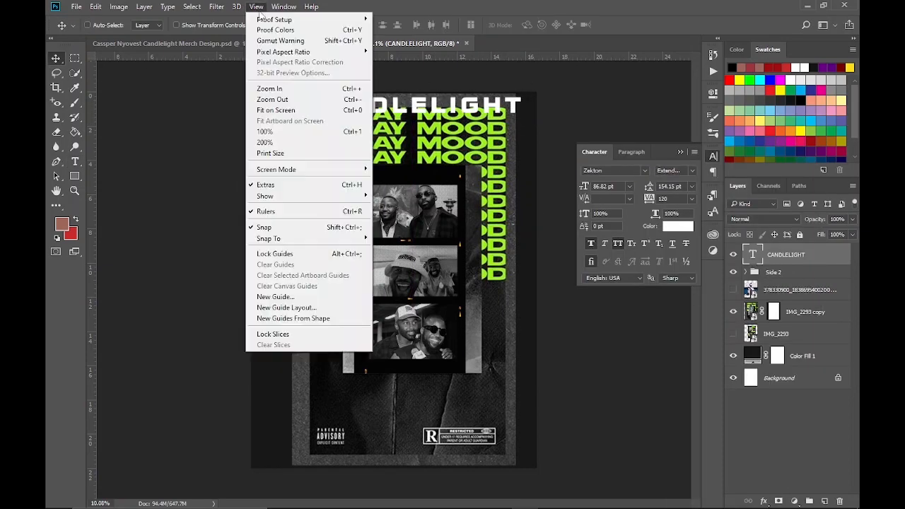
{"action": "left_click", "coordinate": [275, 296]}
{"action": "left_click", "coordinate": [486, 162]}
{"action": "left_click", "coordinate": [733, 312]}
{"action": "left_click_drag", "start_coordinate": [456, 107], "coordinate": [437, 129]}
{"action": "key", "text": "ctrl+t"}
{"action": "key", "text": "Return"}
Centre the Side 2 film-strip group on the vertical guide
{"action": "left_click", "coordinate": [777, 273]}
{"action": "key", "text": "ctrl+t"}
{"action": "left_click_drag", "start_coordinate": [453, 298], "coordinate": [436, 303]}
{"action": "key", "text": "Return"}
Show the TODAY MOOD reference, move it onto the centre guide, and hide it again
{"action": "left_click", "coordinate": [734, 313]}
{"action": "left_click", "coordinate": [799, 313]}
{"action": "left_click_drag", "start_coordinate": [470, 362], "coordinate": [454, 362]}
{"action": "left_click", "coordinate": [781, 256]}
{"action": "left_click", "coordinate": [736, 313]}
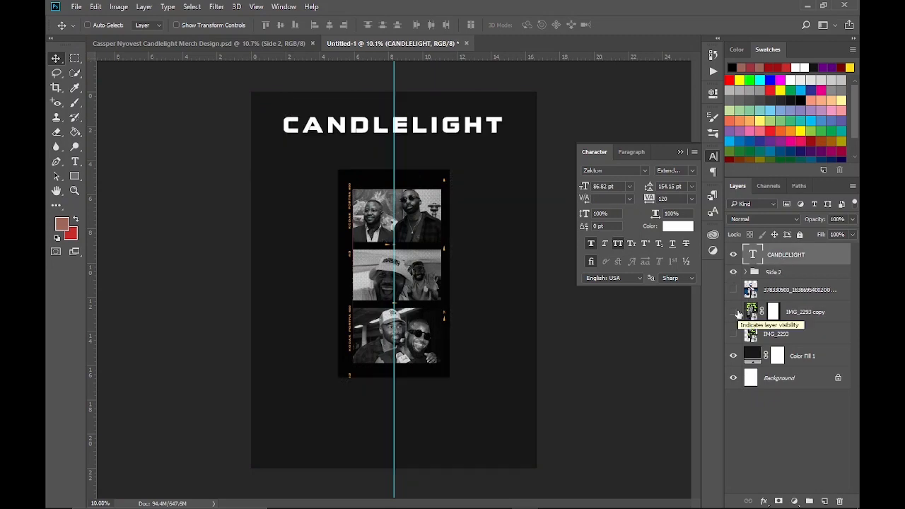
Colour the CANDLELIGHT title a bright blue based on the blue wall in the JESUS RULES photo, and hide that photo again
{"action": "left_click", "coordinate": [733, 312]}
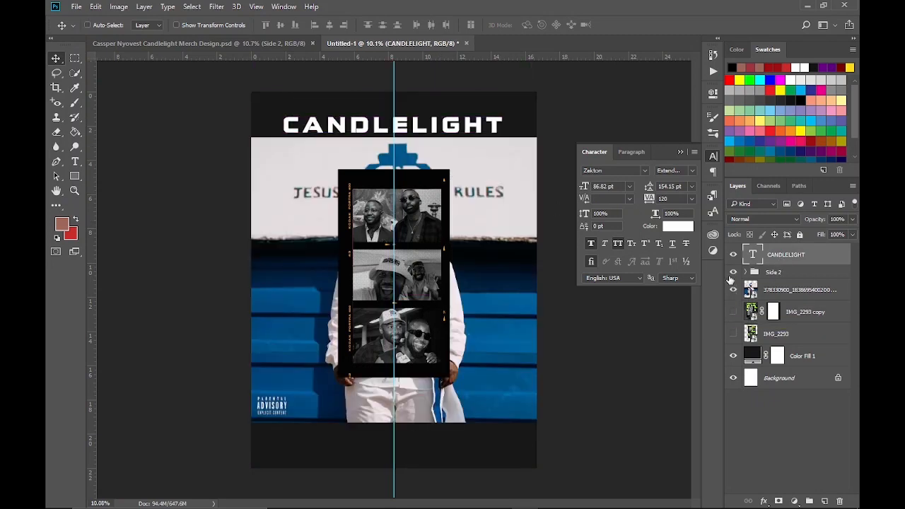
{"action": "left_click", "coordinate": [733, 272]}
{"action": "left_click", "coordinate": [678, 226]}
{"action": "left_click", "coordinate": [499, 323]}
{"action": "left_click_drag", "start_coordinate": [640, 177], "coordinate": [647, 164]}
{"action": "left_click", "coordinate": [771, 133]}
{"action": "left_click", "coordinate": [734, 290]}
{"action": "left_click", "coordinate": [734, 272]}
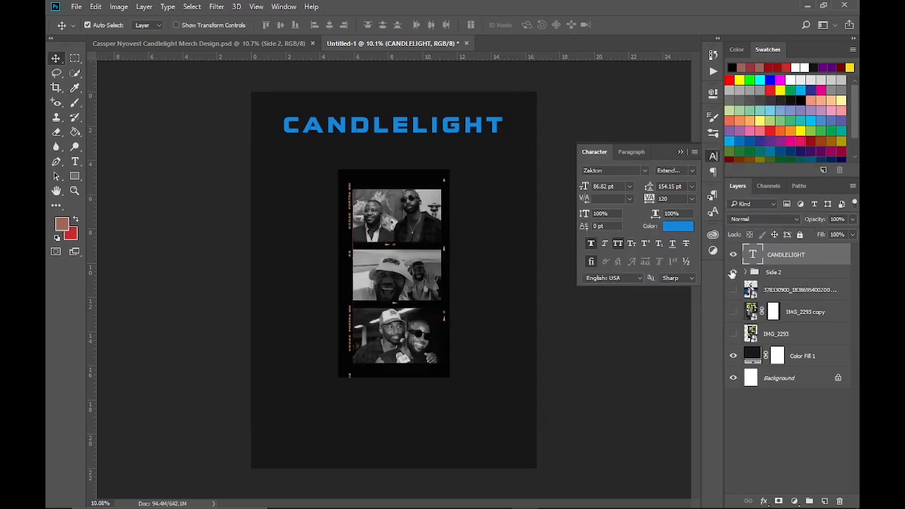
Duplicate the blue CANDLELIGHT title and move the copy straight down to form a second row beneath it
{"action": "key", "text": "ctrl+j"}
{"action": "key", "text": "shift+Down"}
{"action": "key", "text": "shift+Down"}
{"action": "key", "text": "shift+Down"}
{"action": "key", "text": "shift+Down"}
{"action": "key", "text": "shift+Down"}
{"action": "key", "text": "shift+Down"}
{"action": "key", "text": "shift+Down"}
{"action": "key", "text": "shift+Down"}
{"action": "key", "text": "shift+Down"}
{"action": "key", "text": "shift+Down"}
{"action": "key", "text": "shift+Down"}
{"action": "key", "text": "shift+Down"}
{"action": "key", "text": "shift+Down"}
{"action": "key", "text": "shift+Down"}
{"action": "key", "text": "shift+Down"}
{"action": "key", "text": "shift+Down"}
{"action": "key", "text": "shift+Down"}
{"action": "key", "text": "shift+Down"}
{"action": "key", "text": "shift+Down"}
{"action": "key", "text": "shift+Down"}
Duplicate the two CANDLELIGHT rows together and move the copies down to make four evenly spaced rows
{"action": "key", "text": "ctrl+j"}
{"action": "key", "text": "shift+Down"}
{"action": "key", "text": "shift+Down"}
{"action": "key", "text": "shift+Down"}
{"action": "key", "text": "shift+Down"}
{"action": "key", "text": "shift+Down"}
{"action": "key", "text": "shift+Down"}
{"action": "key", "text": "shift+Down"}
{"action": "key", "text": "shift+Down"}
{"action": "key", "text": "shift+Down"}
{"action": "key", "text": "shift+Down"}
{"action": "key", "text": "shift+Down"}
{"action": "key", "text": "shift+Down"}
{"action": "key", "text": "shift+Down"}
{"action": "key", "text": "shift+Down"}
{"action": "key", "text": "shift+Down"}
{"action": "key", "text": "shift+Down"}
{"action": "key", "text": "shift+Down"}
{"action": "key", "text": "shift+Down"}
{"action": "key", "text": "shift+Down"}
{"action": "key", "text": "shift+Down"}
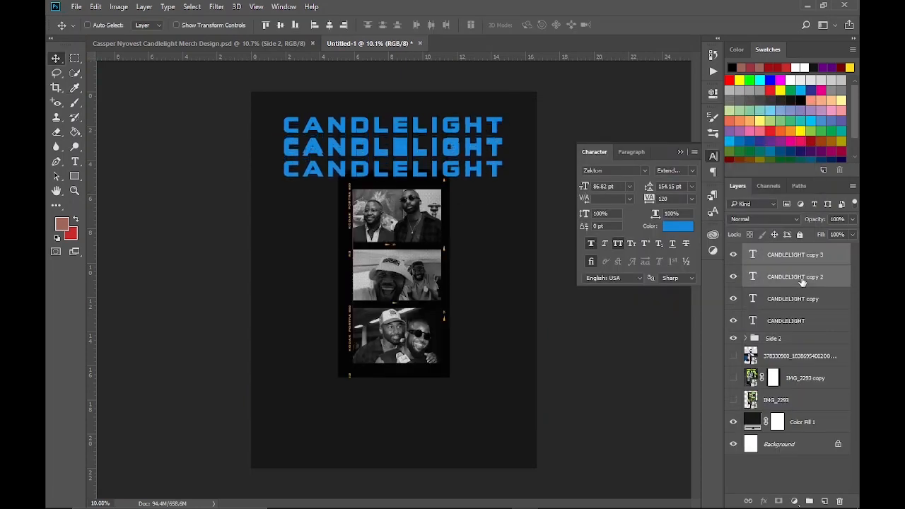
{"action": "key", "text": "ctrl+j"}
{"action": "key", "text": "shift+Down"}
{"action": "key", "text": "shift+Down"}
{"action": "key", "text": "shift+Down"}
{"action": "key", "text": "shift+Down"}
{"action": "key", "text": "shift+Down"}
{"action": "key", "text": "shift+Down"}
{"action": "key", "text": "shift+Down"}
{"action": "key", "text": "shift+Down"}
{"action": "key", "text": "shift+Down"}
{"action": "key", "text": "shift+Down"}
{"action": "key", "text": "shift+Down"}
{"action": "key", "text": "shift+Down"}
{"action": "key", "text": "shift+Down"}
{"action": "key", "text": "shift+Down"}
{"action": "key", "text": "shift+Down"}
{"action": "key", "text": "shift+Down"}
{"action": "key", "text": "shift+Down"}
{"action": "key", "text": "shift+Down"}
{"action": "key", "text": "shift+Down"}
{"action": "key", "text": "shift+Down"}
Move the four CANDLELIGHT text layers beneath the Side 2 group so the film strip overlaps them
{"action": "left_click", "coordinate": [804, 321], "text": "shift"}
{"action": "left_click_drag", "start_coordinate": [813, 276], "coordinate": [815, 346]}
{"action": "left_click", "coordinate": [817, 293]}
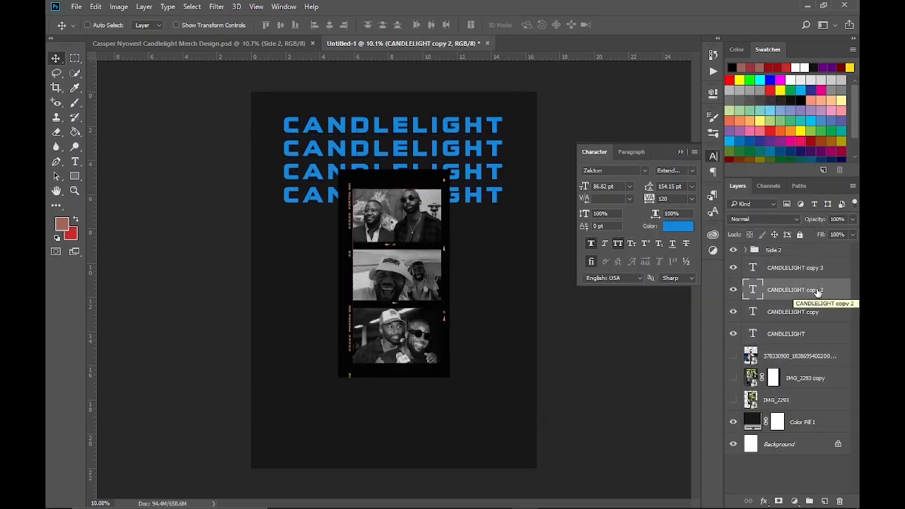
Duplicate all four CANDLELIGHT rows and move the copies down below the originals to make eight evenly spaced rows
{"action": "left_click", "coordinate": [814, 273], "text": "shift"}
{"action": "left_click", "coordinate": [809, 333]}
{"action": "left_click", "coordinate": [812, 275], "text": "shift"}
{"action": "key", "text": "ctrl+j"}
{"action": "key", "text": "shift+Down"}
{"action": "key", "text": "shift+Down"}
{"action": "key", "text": "shift+Down"}
{"action": "key", "text": "shift+Down"}
{"action": "key", "text": "shift+Down"}
{"action": "key", "text": "shift+Down"}
{"action": "key", "text": "shift+Down"}
{"action": "key", "text": "shift+Down"}
{"action": "key", "text": "shift+Down"}
{"action": "key", "text": "shift+Down"}
{"action": "key", "text": "shift+Down"}
{"action": "key", "text": "shift+Down"}
{"action": "key", "text": "shift+Down"}
{"action": "key", "text": "shift+Down"}
{"action": "key", "text": "shift+Down"}
{"action": "key", "text": "shift+Down"}
{"action": "key", "text": "shift+Down"}
{"action": "key", "text": "shift+Down"}
{"action": "key", "text": "shift+Down"}
{"action": "key", "text": "shift+Down"}
{"action": "key", "text": "shift+Down"}
{"action": "key", "text": "shift+Down"}
{"action": "key", "text": "shift+Down"}
{"action": "key", "text": "shift+Down"}
{"action": "key", "text": "shift+Down"}
{"action": "key", "text": "shift+Down"}
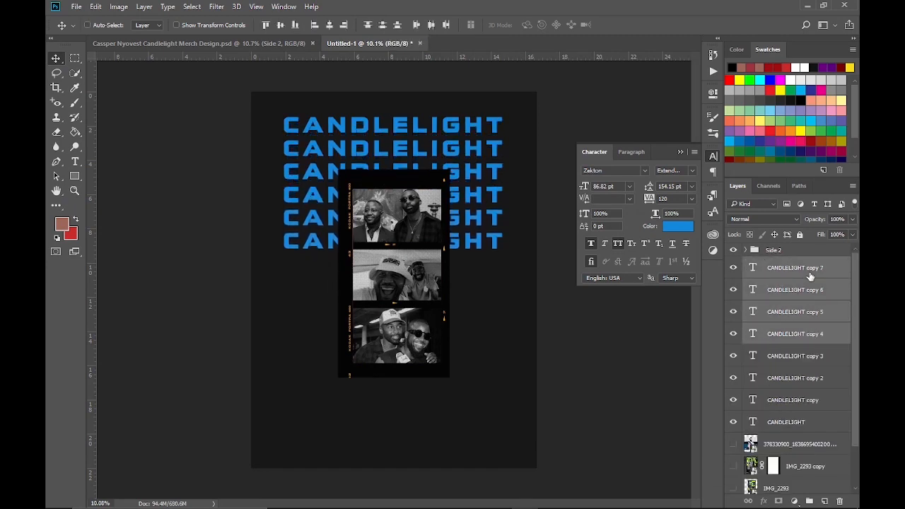
{"action": "key", "text": "shift+Down"}
{"action": "key", "text": "shift+Down"}
{"action": "key", "text": "shift+Down"}
{"action": "key", "text": "shift+Down"}
{"action": "key", "text": "shift+Down"}
{"action": "key", "text": "shift+Down"}
{"action": "key", "text": "shift+Down"}
{"action": "key", "text": "shift+Down"}
{"action": "key", "text": "shift+Down"}
{"action": "key", "text": "shift+Down"}
{"action": "key", "text": "shift+Down"}
{"action": "key", "text": "shift+Down"}
{"action": "key", "text": "shift+Down"}
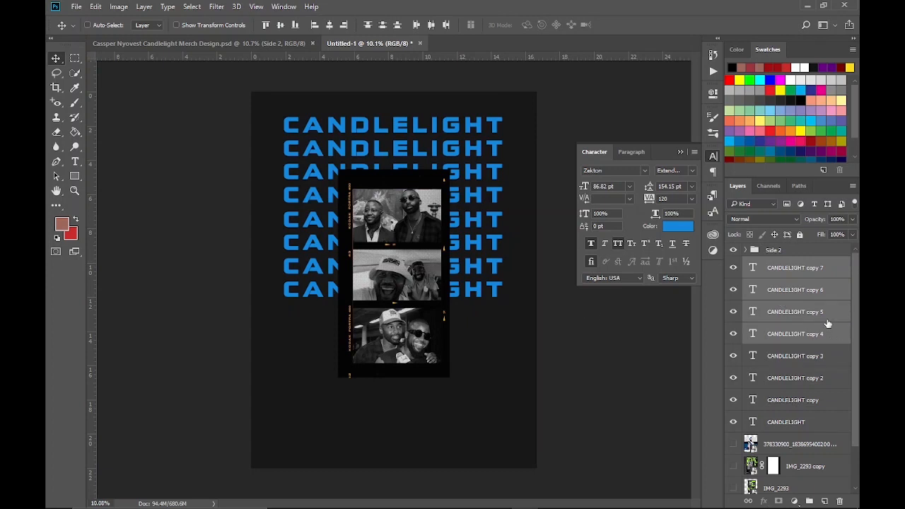
Nudge all eight CANDLELIGHT rows slightly up together
{"action": "left_click", "coordinate": [790, 423], "text": "shift"}
{"action": "key", "text": "shift+Up"}
{"action": "key", "text": "shift+Up"}
{"action": "key", "text": "shift+Up"}
{"action": "key", "text": "shift+Up"}
{"action": "key", "text": "shift+Up"}
{"action": "key", "text": "shift+Up"}
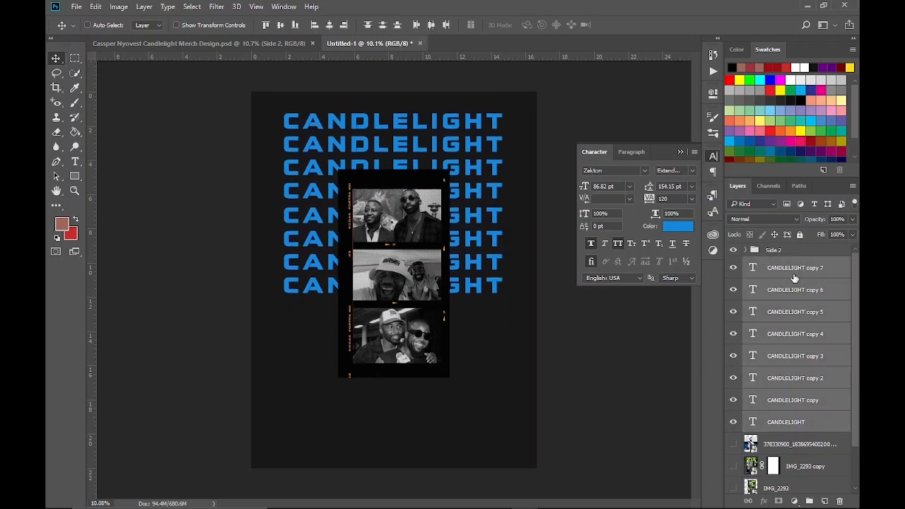
Duplicate the lowest CANDLELIGHT row and move the copy down one row spacing to add a ninth row
{"action": "left_click", "coordinate": [793, 275]}
{"action": "key", "text": "ctrl+j"}
{"action": "key", "text": "shift+Down"}
{"action": "key", "text": "shift+Down"}
{"action": "key", "text": "shift+Down"}
{"action": "key", "text": "shift+Down"}
{"action": "key", "text": "shift+Down"}
{"action": "key", "text": "shift+Down"}
{"action": "key", "text": "shift+Down"}
{"action": "key", "text": "shift+Down"}
{"action": "key", "text": "shift+Down"}
{"action": "key", "text": "shift+Down"}
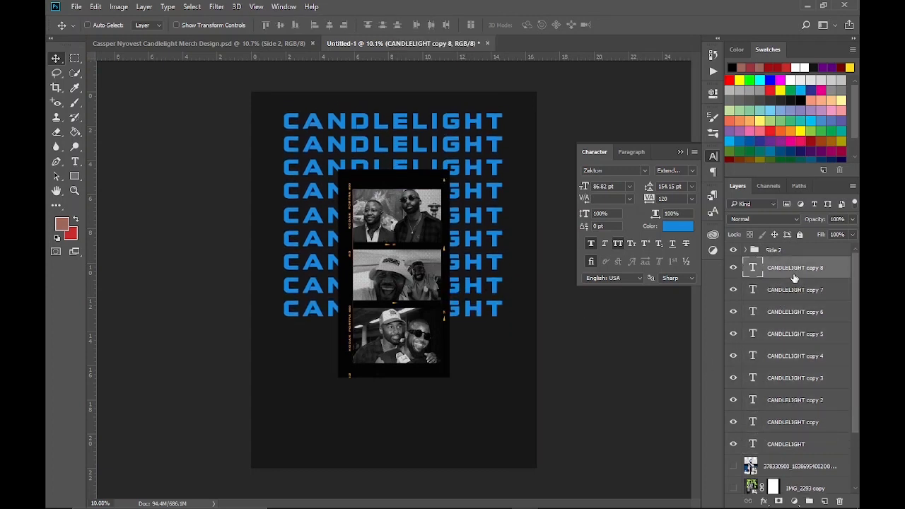
Group all the CANDLELIGHT text layers, name the group CANDLELIGHT and collapse it
{"action": "key", "text": "ctrl+g"}
{"action": "left_click", "coordinate": [746, 263]}
{"action": "double_click", "coordinate": [798, 457]}
{"action": "key", "text": "ctrl+c"}
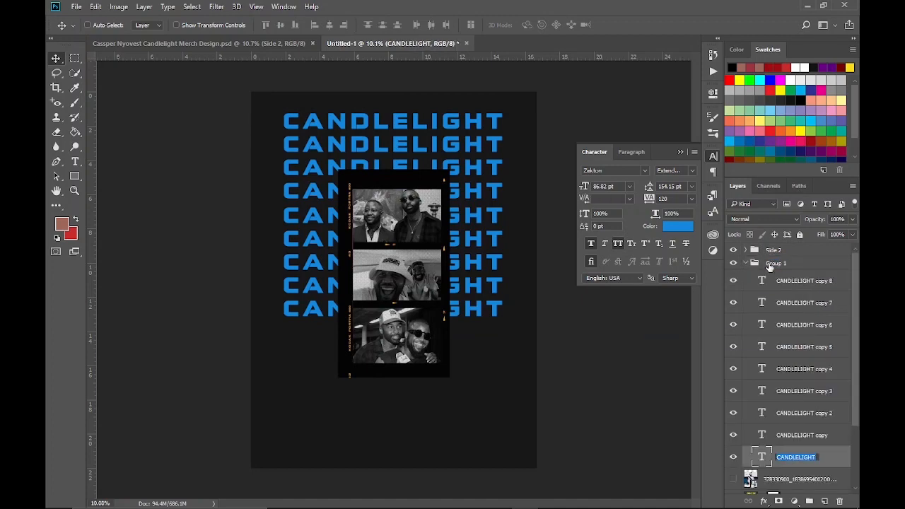
{"action": "double_click", "coordinate": [771, 264]}
{"action": "key", "text": "ctrl+v"}
{"action": "left_click", "coordinate": [746, 264]}
Add a Stroke to the CANDLELIGHT group in an off-white sampled from the temporarily shown JESUS RULES photo
{"action": "left_click", "coordinate": [734, 281]}
{"action": "right_click", "coordinate": [776, 263]}
{"action": "left_click", "coordinate": [493, 196]}
{"action": "left_click", "coordinate": [658, 221]}
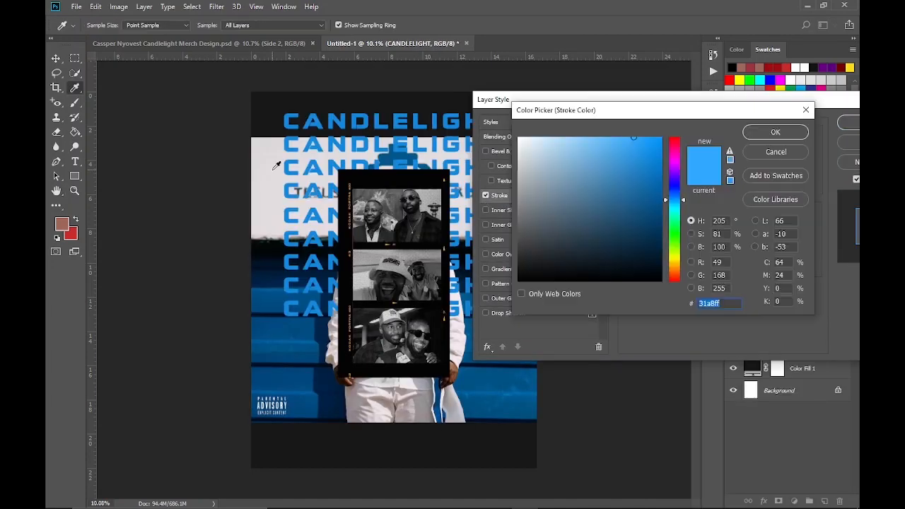
{"action": "left_click", "coordinate": [463, 204]}
{"action": "left_click", "coordinate": [775, 133]}
{"action": "left_click_drag", "start_coordinate": [676, 138], "coordinate": [679, 140]}
{"action": "left_click", "coordinate": [683, 173]}
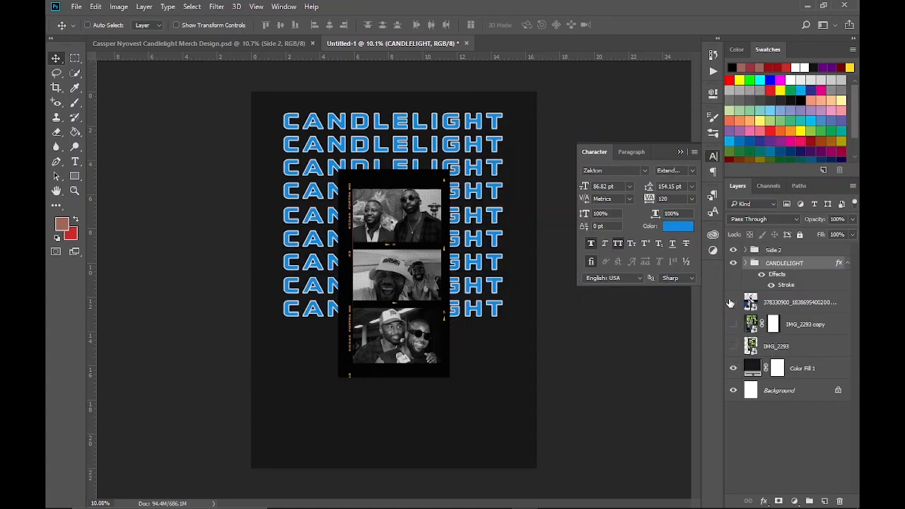
Move the CIVIC X SHADES reference IMG_0442 out of the CANDLELIGHT group to the top layer, place it lower on the canvas and enlarge it
{"action": "left_click", "coordinate": [746, 264]}
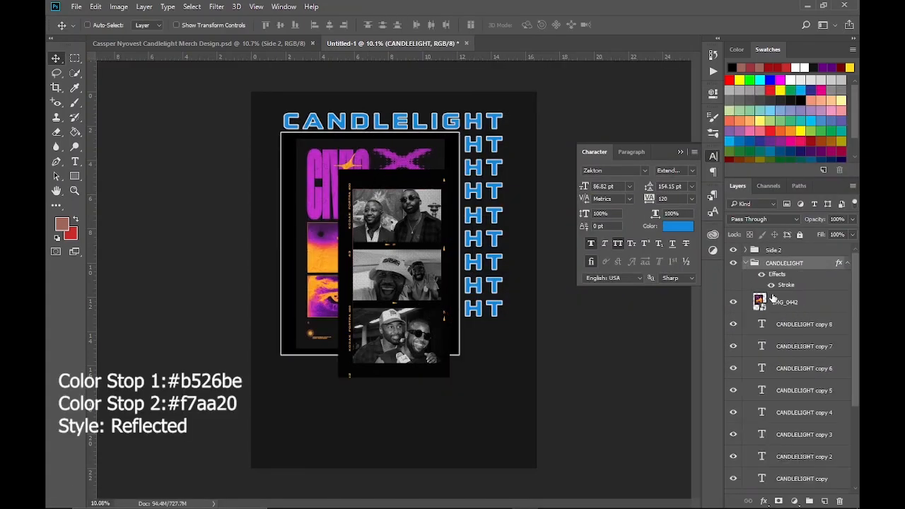
{"action": "mouse_move", "coordinate": [774, 299]}
{"action": "left_mouse_down"}
{"action": "mouse_move", "coordinate": [767, 259]}
{"action": "mouse_move", "coordinate": [776, 241]}
{"action": "mouse_move", "coordinate": [761, 251]}
{"action": "left_mouse_up"}
{"action": "left_click", "coordinate": [745, 286]}
{"action": "left_click_drag", "start_coordinate": [411, 253], "coordinate": [400, 366]}
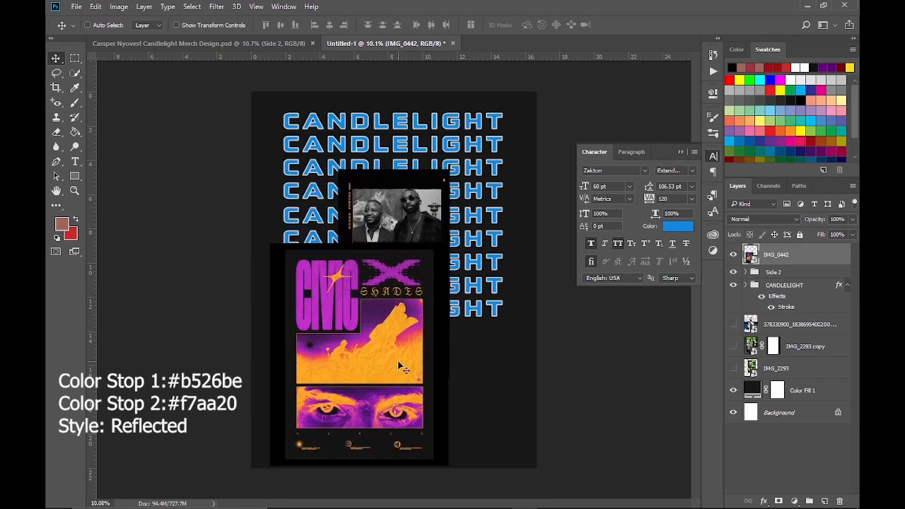
{"action": "key", "text": "ctrl+t"}
{"action": "left_click_drag", "start_coordinate": [450, 244], "coordinate": [480, 205]}
{"action": "key", "text": "Return"}
Apply a Color Overlay to the CANDLELIGHT group in the purple sampled from the reference's CIVIC lettering
{"action": "right_click", "coordinate": [784, 285]}
{"action": "left_click", "coordinate": [701, 126]}
{"action": "left_click", "coordinate": [546, 236]}
{"action": "left_click", "coordinate": [788, 119]}
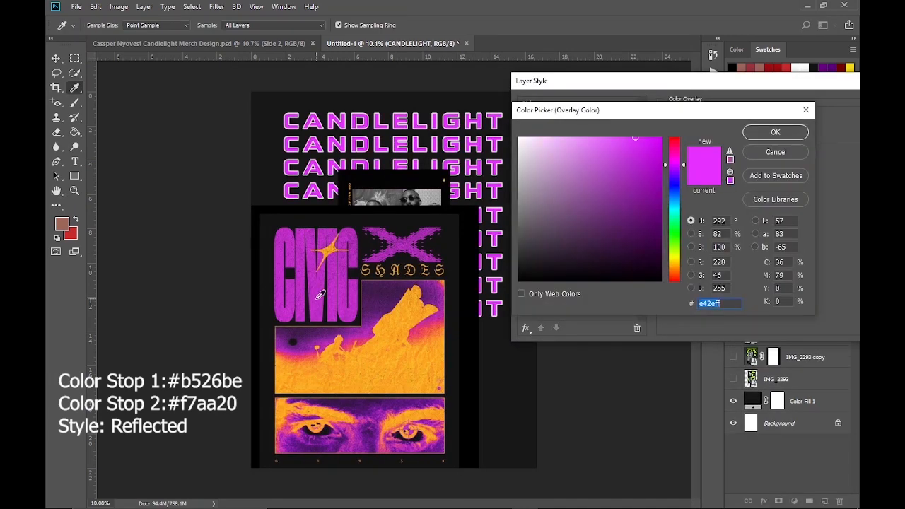
{"action": "left_click", "coordinate": [319, 299]}
{"action": "left_click", "coordinate": [777, 133]}
Apply a Gradient Overlay to the CANDLELIGHT group using the Blue, Red, Yellow preset
{"action": "left_click", "coordinate": [538, 177]}
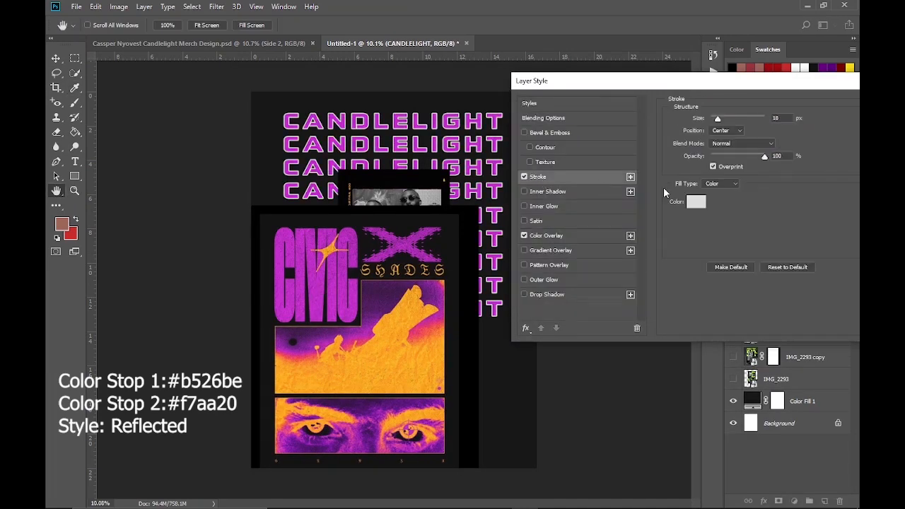
{"action": "left_click", "coordinate": [525, 251]}
{"action": "left_click", "coordinate": [748, 157]}
{"action": "left_click", "coordinate": [644, 140]}
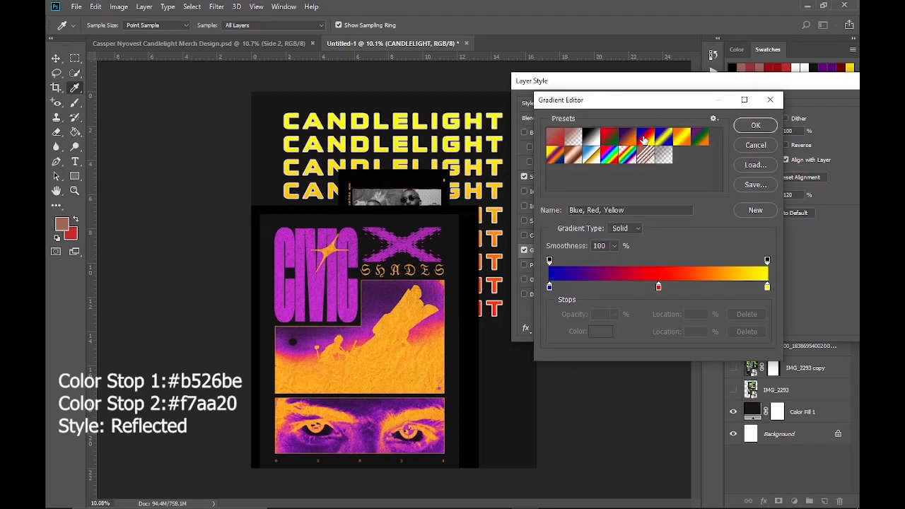
{"action": "left_click", "coordinate": [755, 125]}
{"action": "scroll", "coordinate": [738, 163], "scroll_direction": "down", "scroll_amount": 2}
{"action": "scroll", "coordinate": [739, 162], "scroll_direction": "up", "scroll_amount": 2}
Recolor the gradient's outer stops with the purple of the reference's CIVIC lettering and the orange of its landscape
{"action": "left_click", "coordinate": [740, 146]}
{"action": "double_click", "coordinate": [550, 288]}
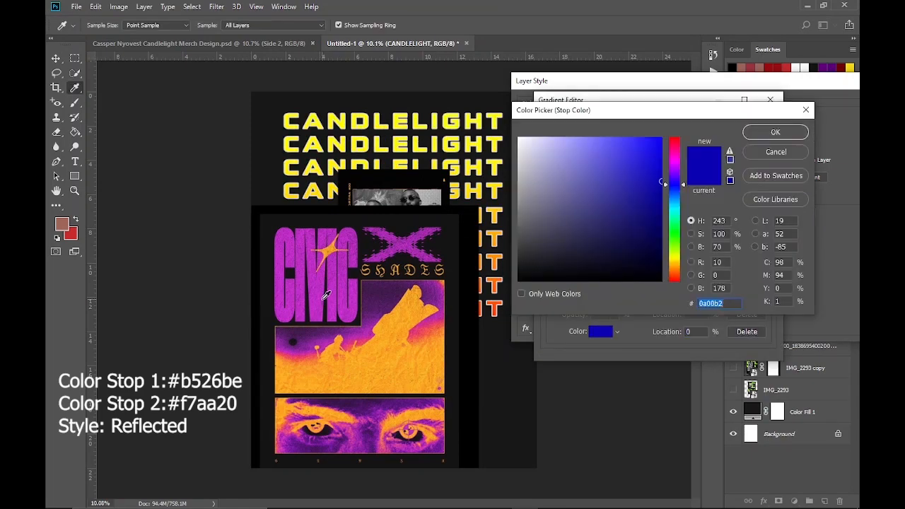
{"action": "left_click", "coordinate": [323, 299]}
{"action": "left_click", "coordinate": [776, 133]}
{"action": "left_click", "coordinate": [659, 287]}
{"action": "double_click", "coordinate": [768, 287]}
{"action": "left_click", "coordinate": [406, 386]}
{"action": "left_click", "coordinate": [776, 132]}
{"action": "double_click", "coordinate": [660, 287]}
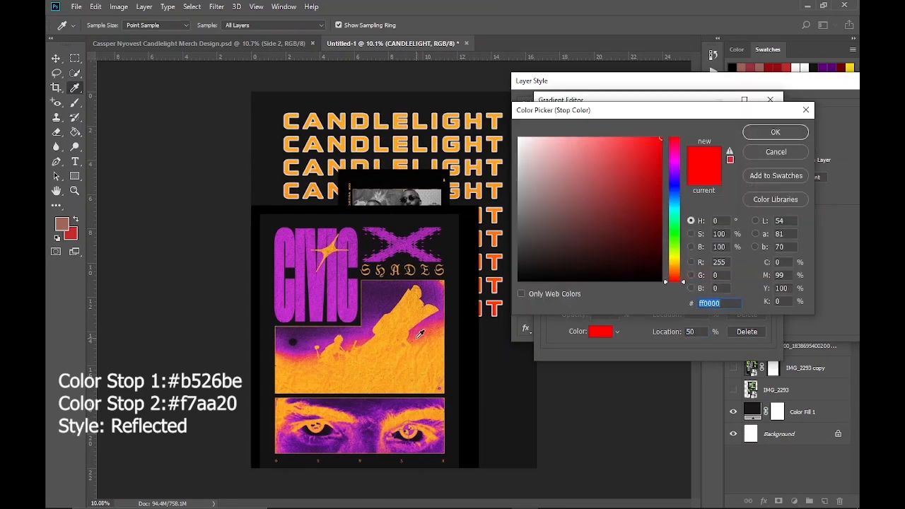
{"action": "left_click", "coordinate": [628, 153]}
{"action": "left_click", "coordinate": [776, 152]}
{"action": "left_click", "coordinate": [756, 125]}
{"action": "left_click_drag", "start_coordinate": [742, 81], "coordinate": [635, 82]}
{"action": "left_click", "coordinate": [633, 161]}
{"action": "left_click", "coordinate": [624, 192]}
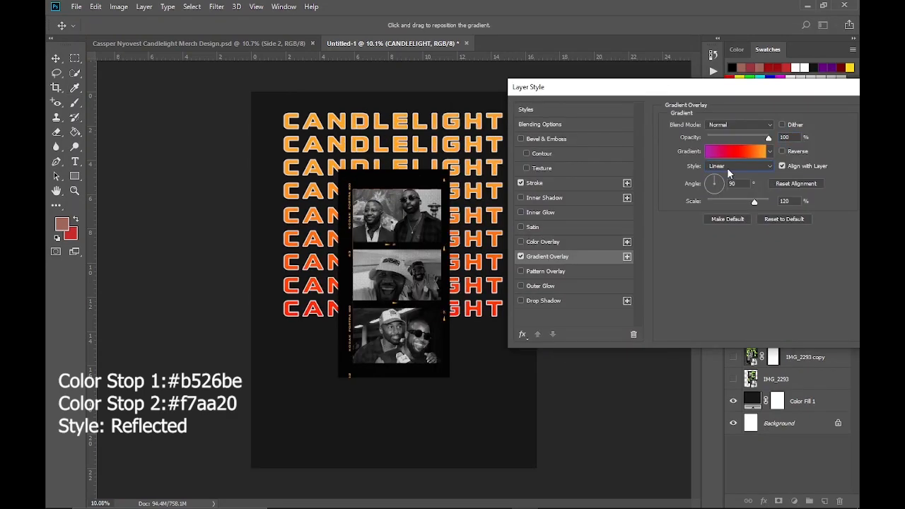
{"action": "left_click", "coordinate": [728, 151]}
{"action": "left_click_drag", "start_coordinate": [554, 290], "coordinate": [722, 290]}
{"action": "mouse_move", "coordinate": [644, 289]}
{"action": "left_mouse_down"}
{"action": "mouse_move", "coordinate": [685, 288]}
{"action": "mouse_move", "coordinate": [661, 288]}
{"action": "left_mouse_up"}
{"action": "left_click", "coordinate": [755, 145]}
{"action": "left_click", "coordinate": [783, 151]}
{"action": "left_click", "coordinate": [784, 152]}
Try to give the gradient's red middle stop the same purple as its first stop
{"action": "left_click", "coordinate": [736, 155]}
{"action": "left_click", "coordinate": [660, 288]}
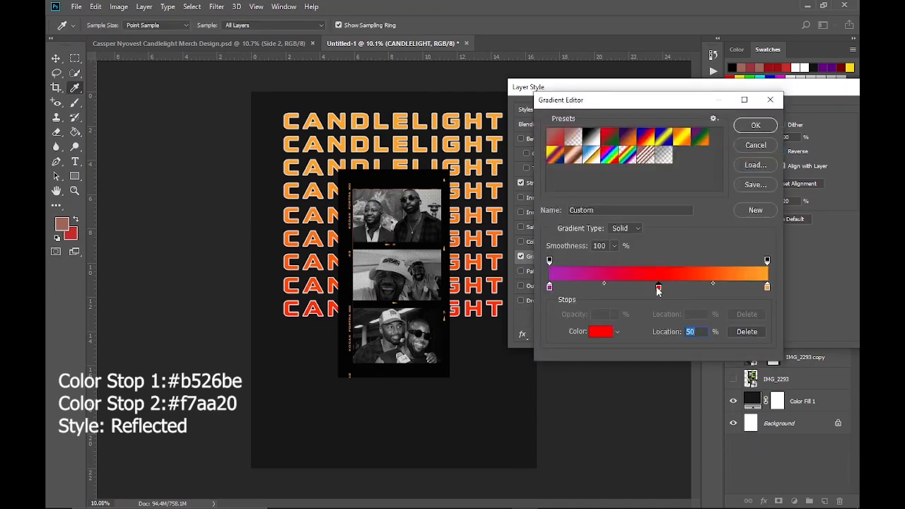
{"action": "double_click", "coordinate": [550, 287]}
{"action": "key", "text": "ctrl+c"}
{"action": "left_click", "coordinate": [776, 132]}
{"action": "double_click", "coordinate": [659, 288]}
{"action": "key", "text": "ctrl+v"}
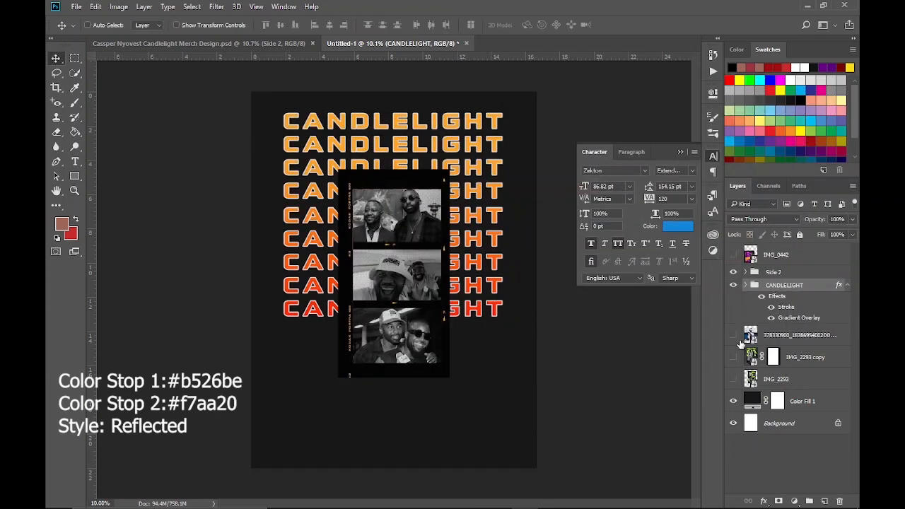
Move the IMG_0442 reference lower and change the CANDLELIGHT gradient to a sideways Reflected purple-to-orange blend without the red stop
{"action": "left_click_drag", "start_coordinate": [405, 212], "coordinate": [408, 320]}
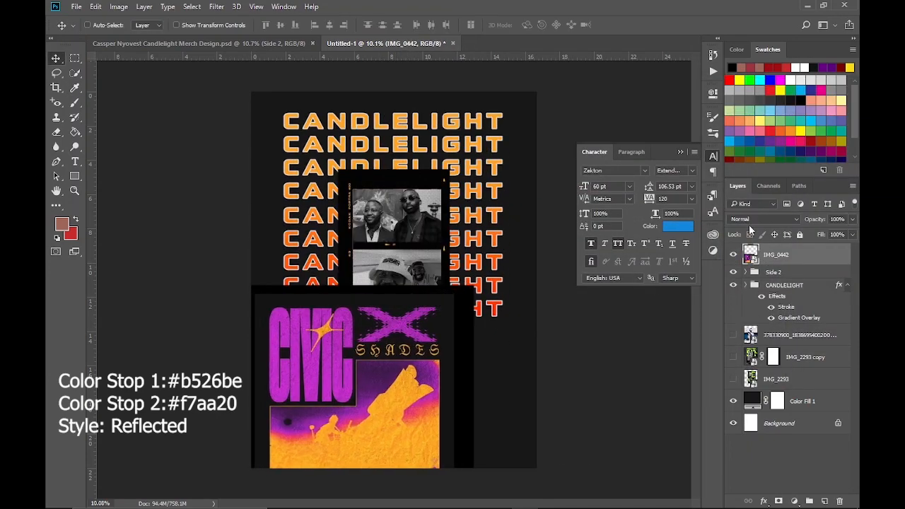
{"action": "double_click", "coordinate": [798, 317]}
{"action": "left_click", "coordinate": [776, 165]}
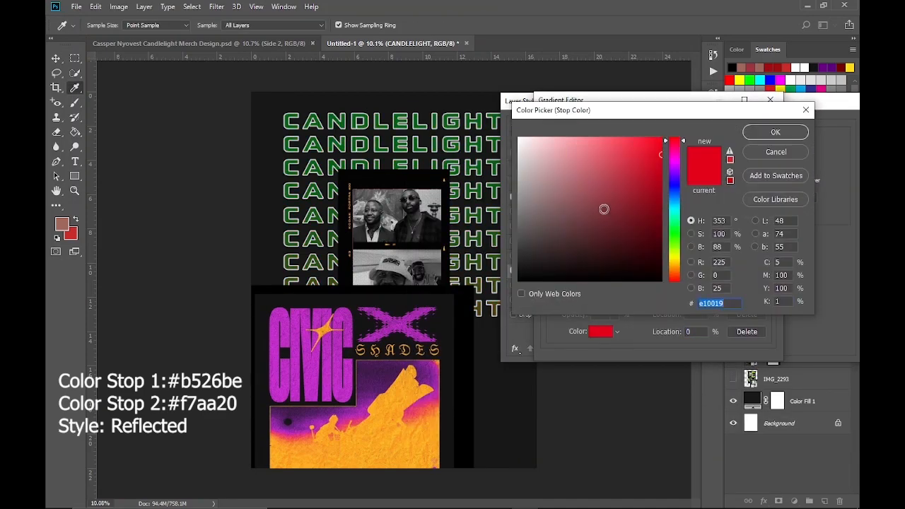
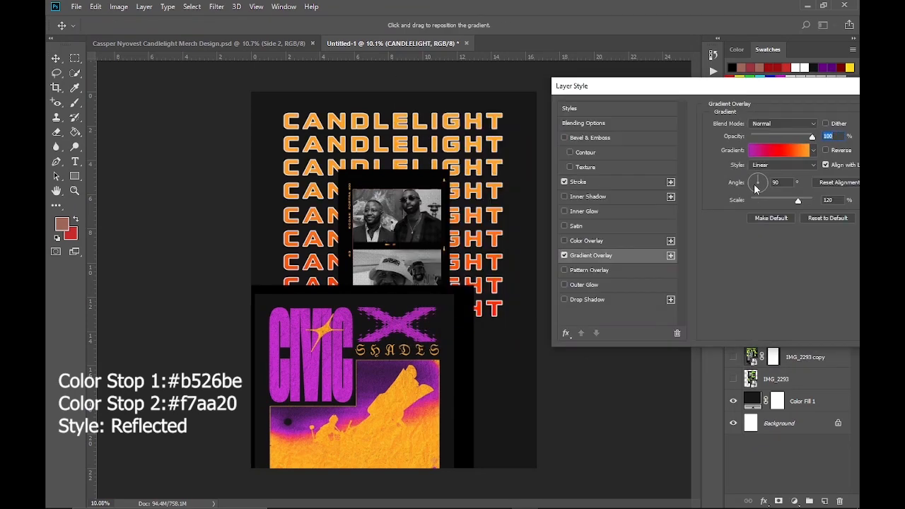
{"action": "mouse_move", "coordinate": [757, 186]}
{"action": "left_mouse_down"}
{"action": "mouse_move", "coordinate": [765, 191]}
{"action": "mouse_move", "coordinate": [744, 185]}
{"action": "left_mouse_up"}
{"action": "left_click", "coordinate": [777, 150]}
{"action": "left_click", "coordinate": [628, 157]}
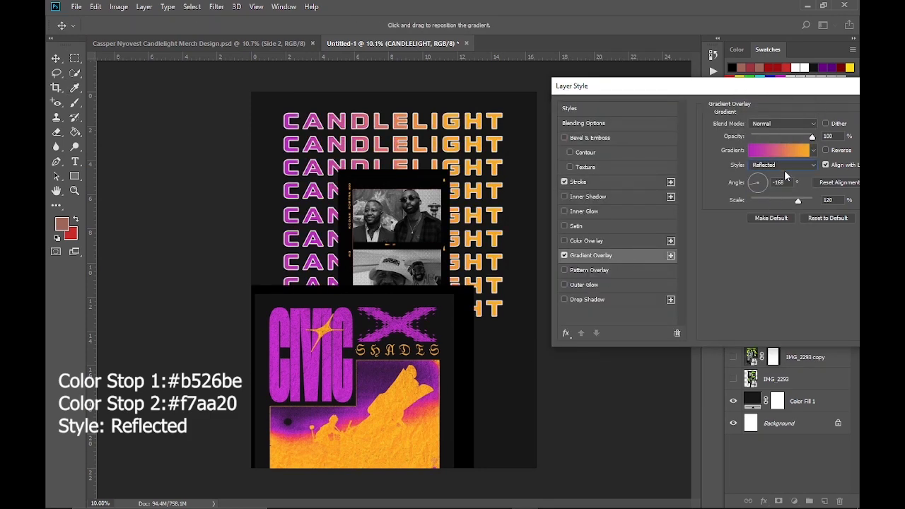
{"action": "left_click", "coordinate": [778, 165]}
{"action": "left_click", "coordinate": [779, 195]}
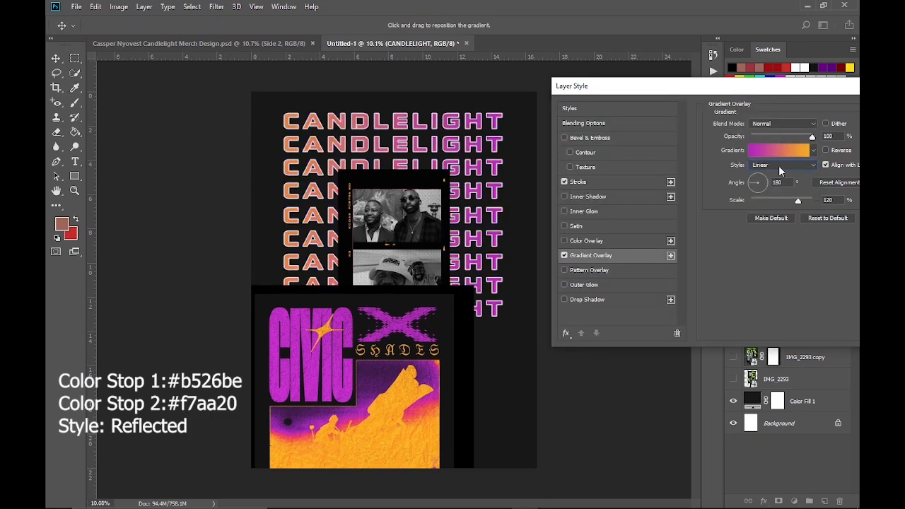
Hide the IMG_0442 reference and the CANDLELIGHT group's Stroke effect
{"action": "left_click", "coordinate": [733, 255]}
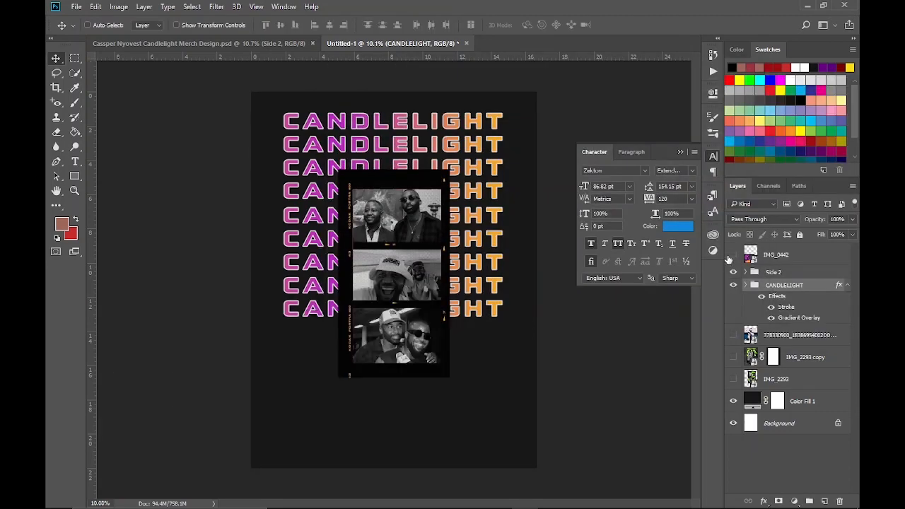
{"action": "left_click", "coordinate": [771, 307]}
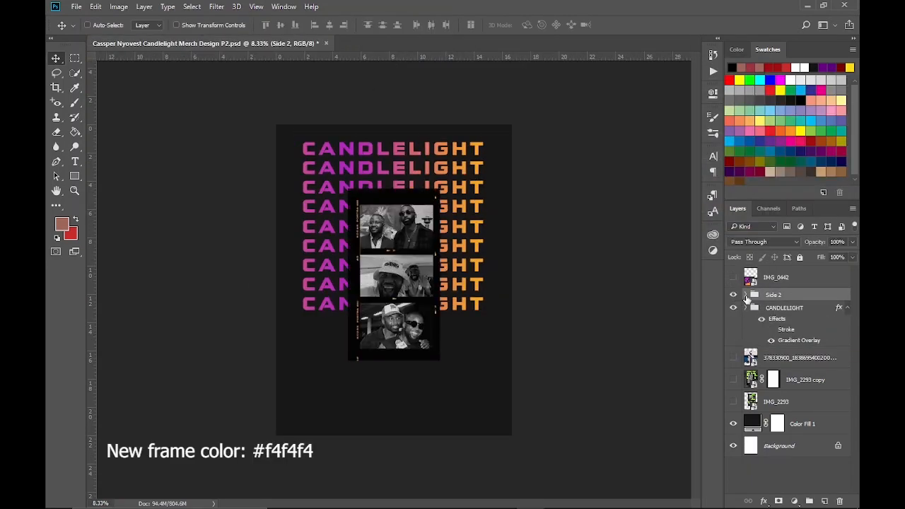
Add a new layer beneath the polaroid overlay in the Side 2 group and load the overlay's outline as a selection
{"action": "left_click", "coordinate": [745, 295]}
{"action": "scroll", "coordinate": [778, 368], "scroll_direction": "down", "scroll_amount": 3}
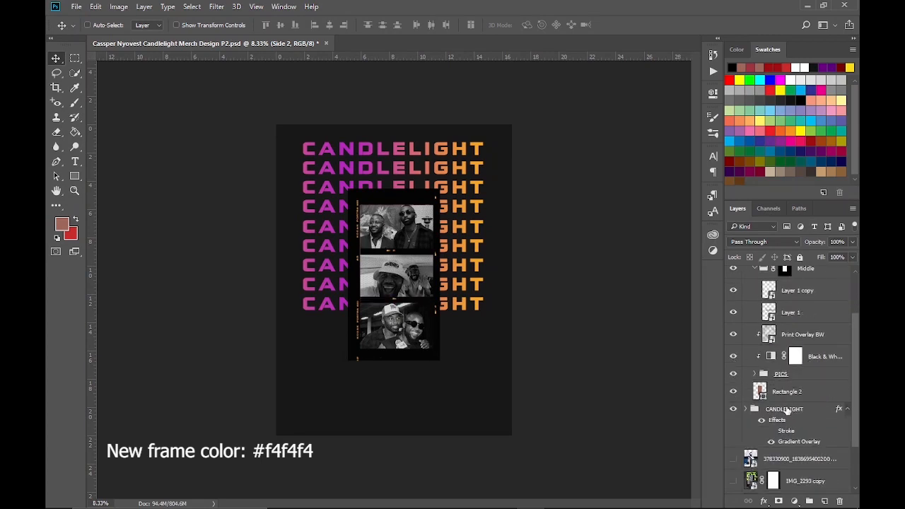
{"action": "scroll", "coordinate": [778, 367], "scroll_direction": "up", "scroll_amount": 3}
{"action": "left_click", "coordinate": [807, 312]}
{"action": "left_click", "coordinate": [823, 502]}
{"action": "left_click_drag", "start_coordinate": [800, 312], "coordinate": [809, 342]}
{"action": "left_click", "coordinate": [760, 312], "text": "ctrl"}
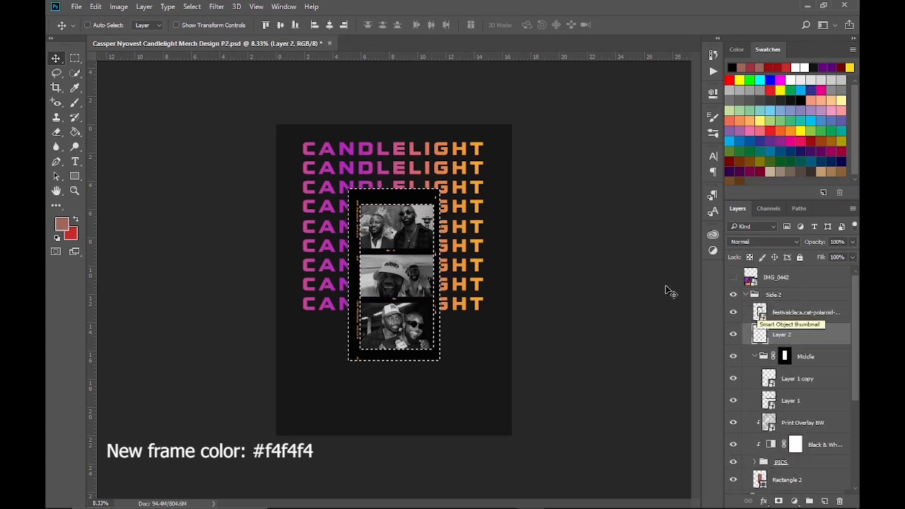
Fill the film strip frame selection on Layer 2 with white and deselect it
{"action": "left_click", "coordinate": [62, 224]}
{"action": "left_click_drag", "start_coordinate": [559, 170], "coordinate": [459, 75]}
{"action": "left_click", "coordinate": [774, 133]}
{"action": "left_click", "coordinate": [75, 133]}
{"action": "left_click", "coordinate": [356, 275]}
{"action": "key", "text": "ctrl+d"}
Set the polaroid overlay's blend mode to Subtract after comparing it with modes such as Difference
{"action": "left_click", "coordinate": [793, 312]}
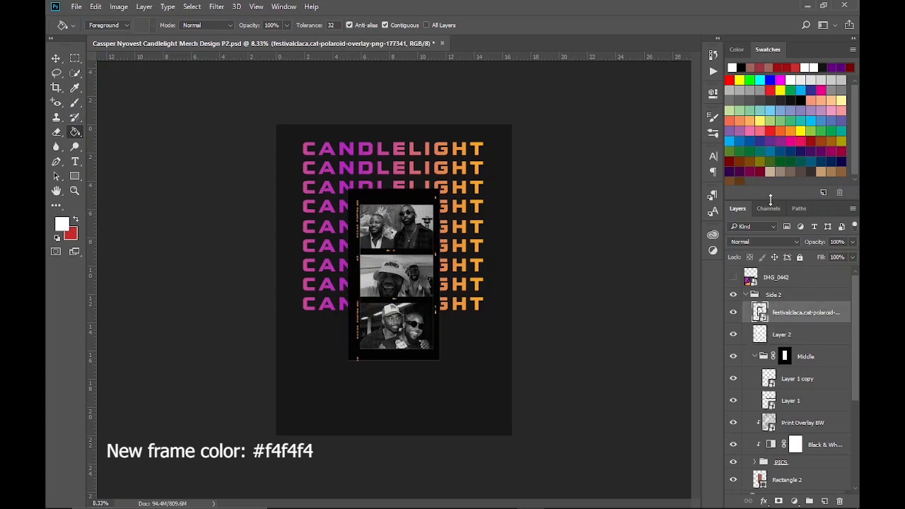
{"action": "left_click_drag", "start_coordinate": [771, 200], "coordinate": [770, 155]}
{"action": "left_click", "coordinate": [747, 198]}
{"action": "scroll", "coordinate": [747, 200], "scroll_direction": "down", "scroll_amount": 4}
{"action": "scroll", "coordinate": [747, 201], "scroll_direction": "down", "scroll_amount": 10}
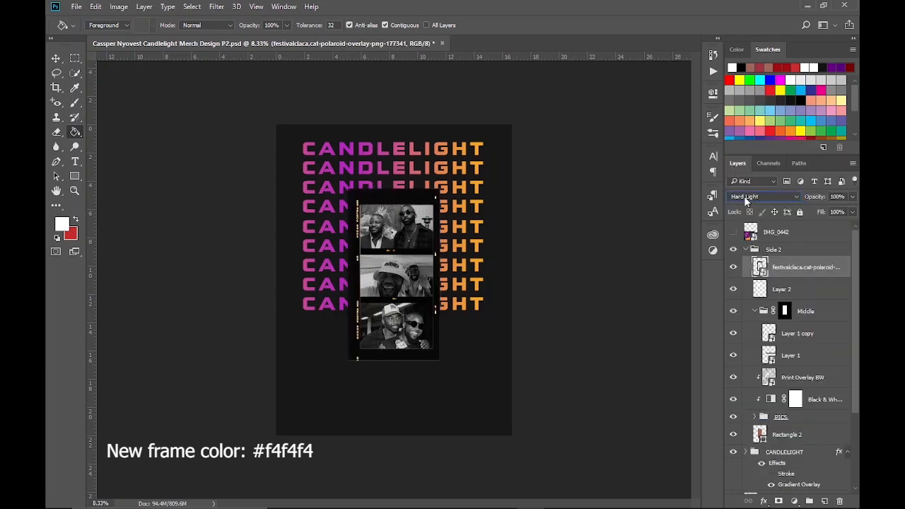
{"action": "left_click", "coordinate": [60, 64]}
{"action": "scroll", "coordinate": [399, 296], "scroll_direction": "up", "scroll_amount": 7}
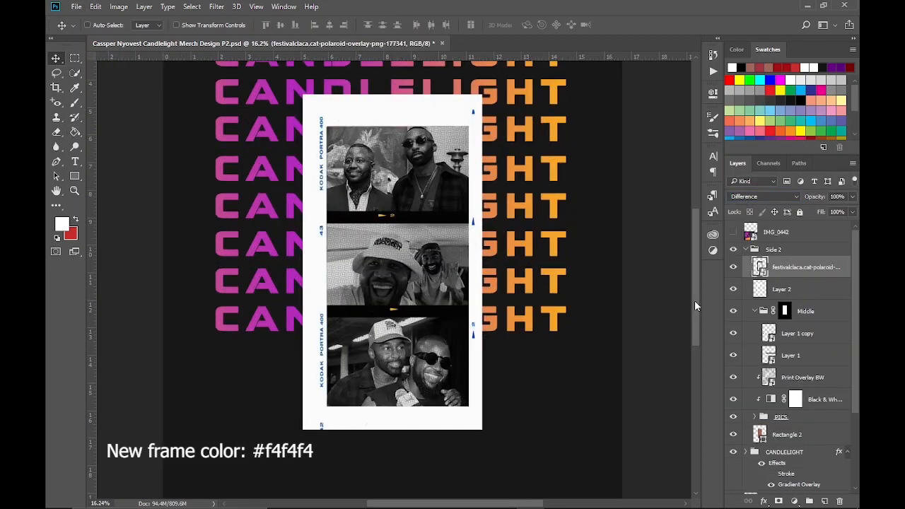
{"action": "left_click", "coordinate": [743, 198]}
{"action": "left_click", "coordinate": [744, 199]}
{"action": "scroll", "coordinate": [745, 201], "scroll_direction": "down", "scroll_amount": 2}
{"action": "left_click", "coordinate": [744, 198]}
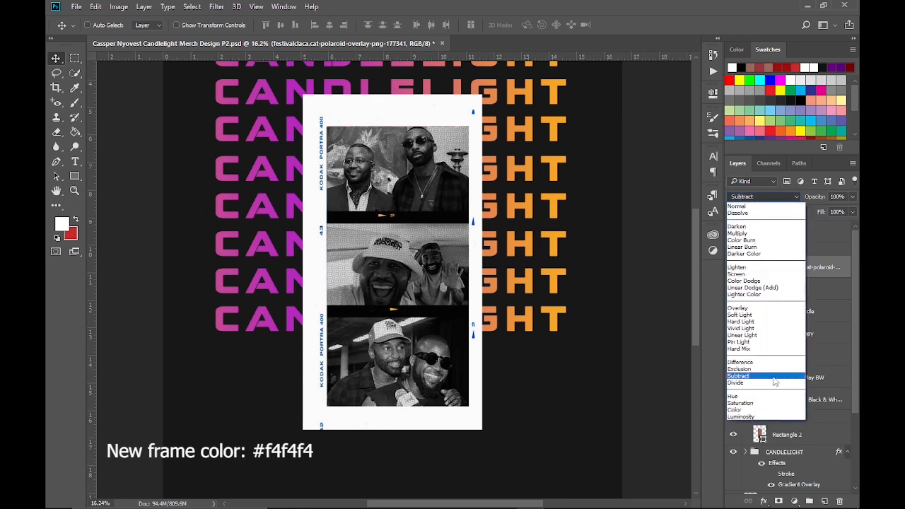
{"action": "left_click", "coordinate": [745, 198]}
{"action": "left_click", "coordinate": [749, 198]}
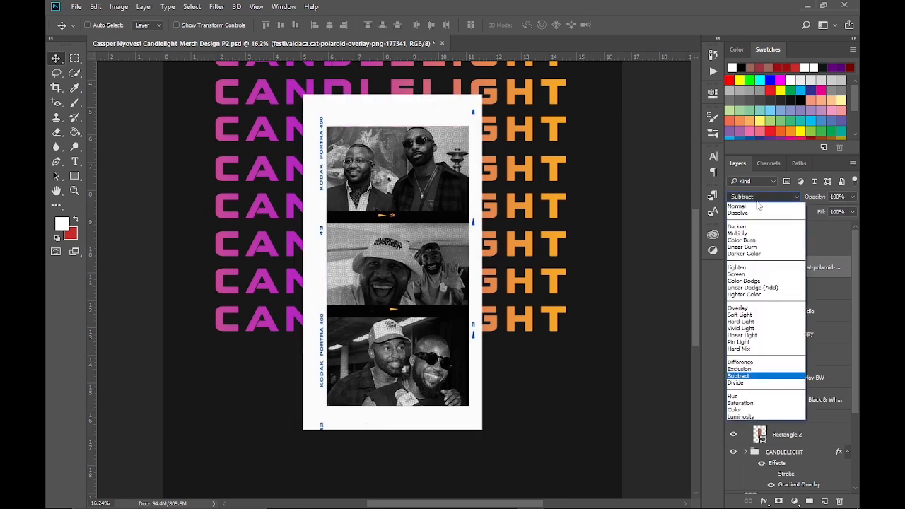
Try the Subtract blend mode on the Middle group and a position above the polaroid overlay, and undo these changes
{"action": "left_click", "coordinate": [829, 265]}
{"action": "left_click", "coordinate": [809, 352]}
{"action": "left_click", "coordinate": [808, 312]}
{"action": "left_click", "coordinate": [772, 198]}
{"action": "left_click", "coordinate": [769, 330]}
{"action": "left_click", "coordinate": [799, 289]}
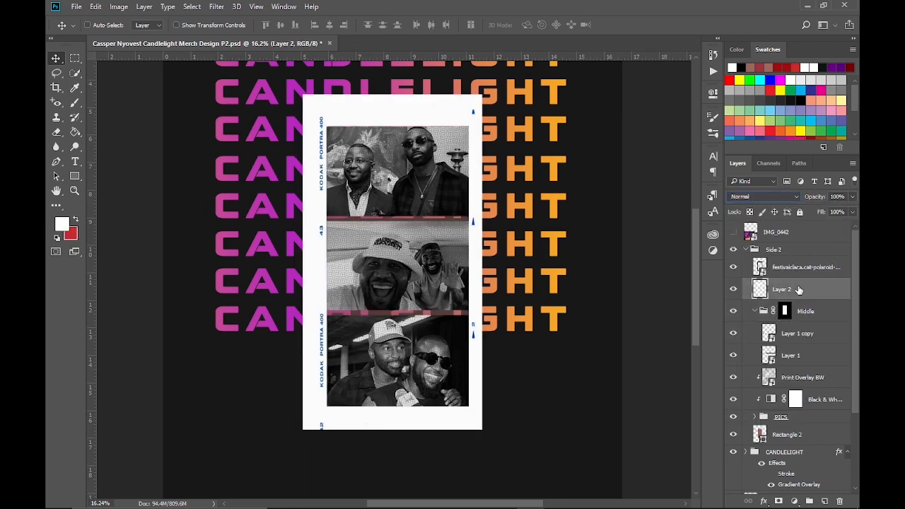
{"action": "left_click_drag", "start_coordinate": [799, 312], "coordinate": [800, 274]}
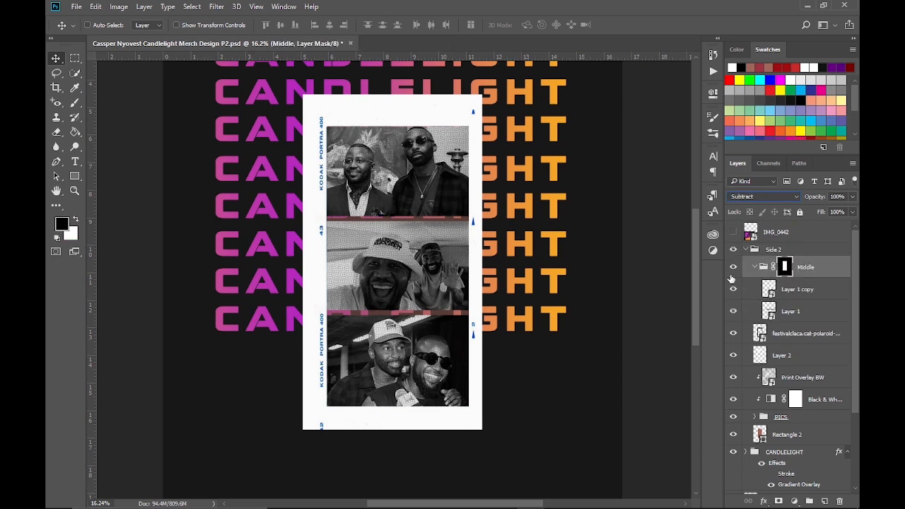
{"action": "key", "text": "ctrl+alt+z"}
{"action": "key", "text": "ctrl+alt+z"}
{"action": "key", "text": "ctrl+alt+z"}
Try stacking the Middle group above Layer 2 and setting Layer 1 copy to Subtract, and revert both changes
{"action": "left_click_drag", "start_coordinate": [821, 312], "coordinate": [811, 280]}
{"action": "left_click", "coordinate": [758, 198]}
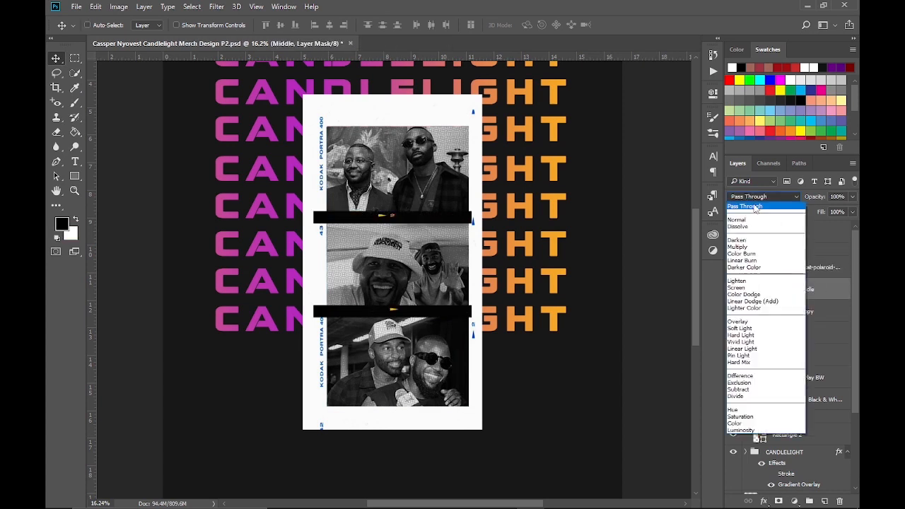
{"action": "left_click", "coordinate": [808, 312]}
{"action": "left_click", "coordinate": [808, 312]}
{"action": "left_click", "coordinate": [771, 198]}
{"action": "left_click", "coordinate": [771, 376]}
{"action": "key", "text": "ctrl+z"}
{"action": "left_click", "coordinate": [810, 348]}
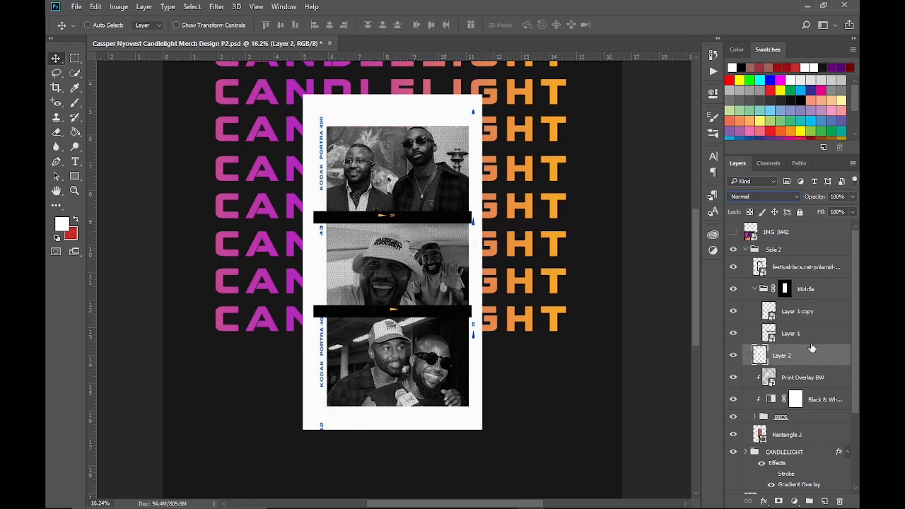
{"action": "left_click", "coordinate": [803, 341]}
{"action": "left_click_drag", "start_coordinate": [801, 295], "coordinate": [792, 387]}
Add a new layer beneath Layer 1 in the Middle group and give Layer 1 and Layer 1 copy a yellow label
{"action": "left_click", "coordinate": [812, 359]}
{"action": "left_click", "coordinate": [826, 502]}
{"action": "left_click", "coordinate": [792, 356]}
{"action": "left_click", "coordinate": [790, 331], "text": "shift"}
{"action": "right_click", "coordinate": [791, 331]}
{"action": "left_click", "coordinate": [580, 492]}
Fill the outlines of Layer 1 and Layer 1 copy with white on Layer 3
{"action": "left_click", "coordinate": [791, 377]}
{"action": "left_click", "coordinate": [769, 356], "text": "ctrl"}
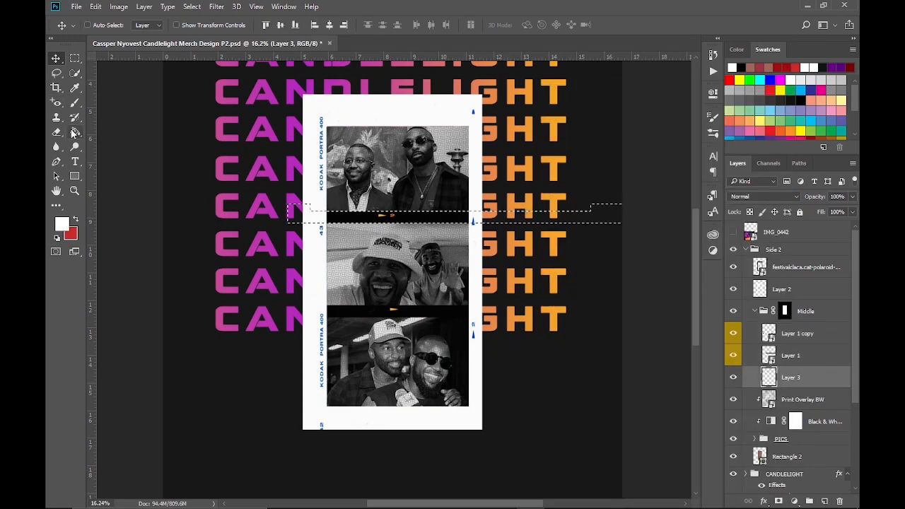
{"action": "key", "text": "g"}
{"action": "left_click", "coordinate": [769, 333], "text": "ctrl"}
Set the blend mode of both Layer 1 and Layer 1 copy to Subtract
{"action": "left_click", "coordinate": [791, 356]}
{"action": "left_click", "coordinate": [764, 196]}
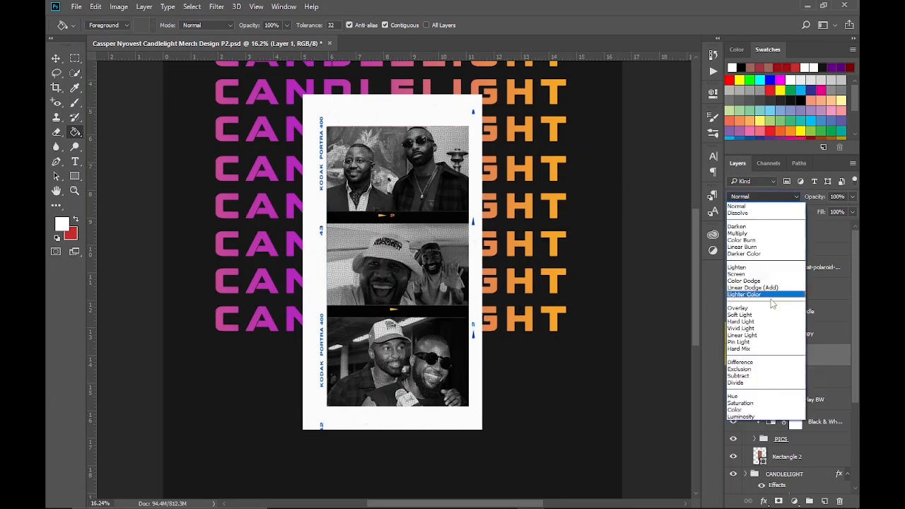
{"action": "left_click", "coordinate": [736, 396]}
{"action": "left_click", "coordinate": [798, 333]}
{"action": "left_click", "coordinate": [764, 196]}
{"action": "left_click", "coordinate": [759, 376]}
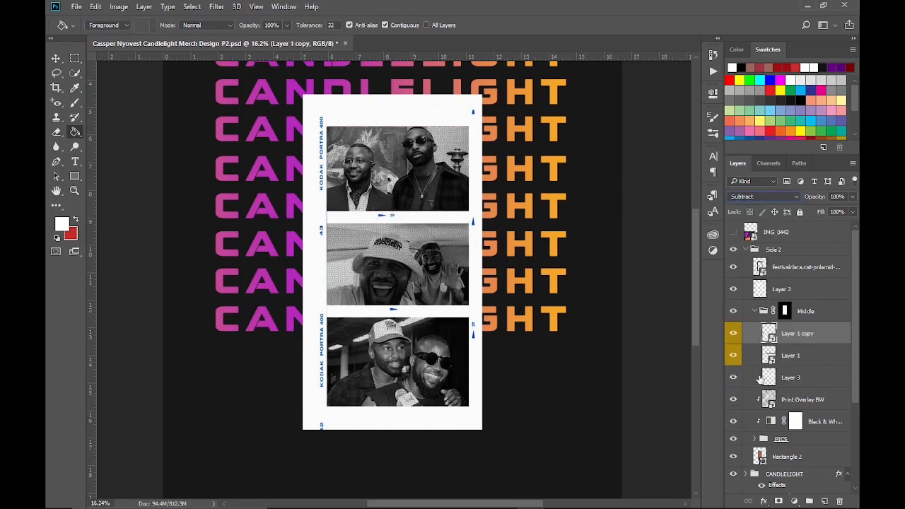
Rename Layer 2 as W Frame 1 and Layer 3 as W Frame 2
{"action": "double_click", "coordinate": [784, 289]}
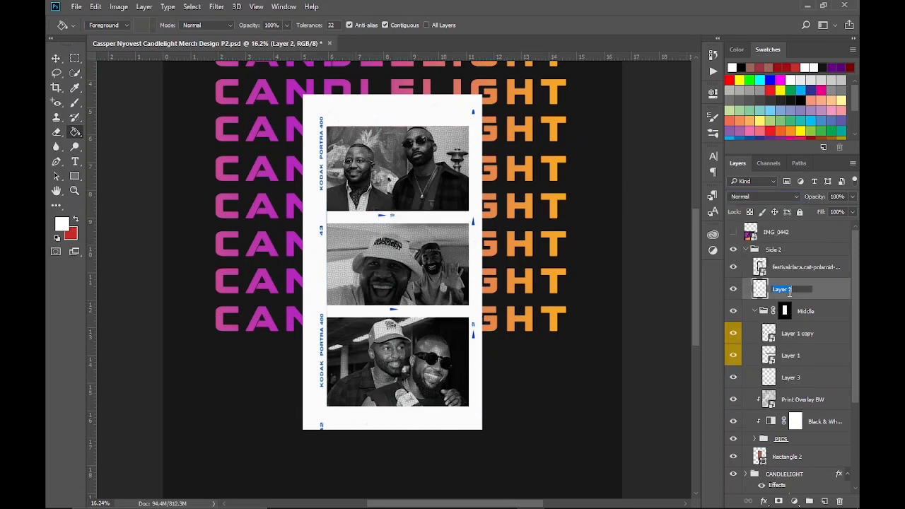
{"action": "type", "text": "W Frame 1"}
{"action": "left_click_drag", "start_coordinate": [811, 289], "coordinate": [774, 289]}
{"action": "right_click", "coordinate": [778, 289]}
{"action": "left_click", "coordinate": [656, 325]}
{"action": "double_click", "coordinate": [794, 379]}
{"action": "right_click", "coordinate": [797, 380]}
{"action": "left_click", "coordinate": [675, 271]}
Convert the W Frame 1 and W Frame 2 layers to Smart Objects
{"action": "left_click", "coordinate": [801, 289]}
{"action": "key", "text": "v"}
{"action": "right_click", "coordinate": [800, 290]}
{"action": "left_click", "coordinate": [606, 224]}
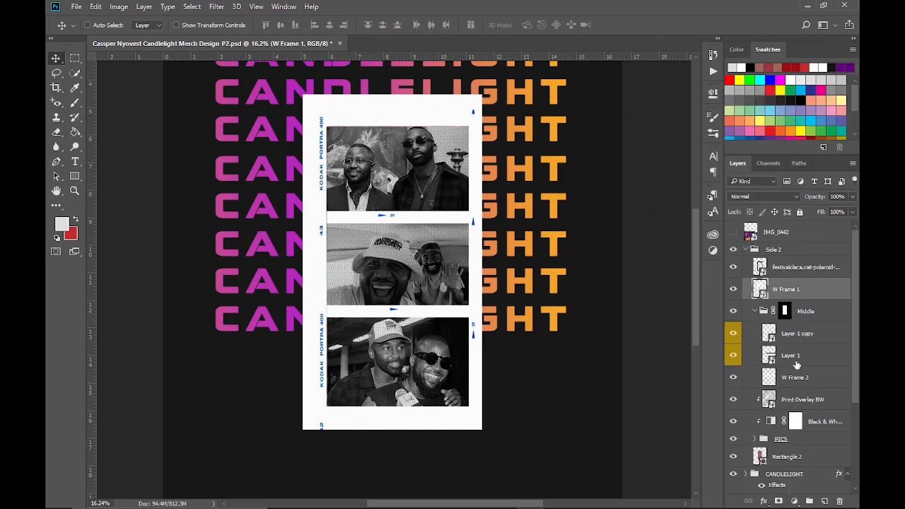
{"action": "right_click", "coordinate": [802, 376]}
{"action": "left_click", "coordinate": [609, 224]}
Apply a Color Overlay to W Frame 2 in the light grey of the foreground color
{"action": "right_click", "coordinate": [824, 377]}
{"action": "left_click", "coordinate": [624, 96]}
{"action": "left_click", "coordinate": [632, 261]}
{"action": "left_click", "coordinate": [832, 152]}
{"action": "right_click", "coordinate": [712, 304]}
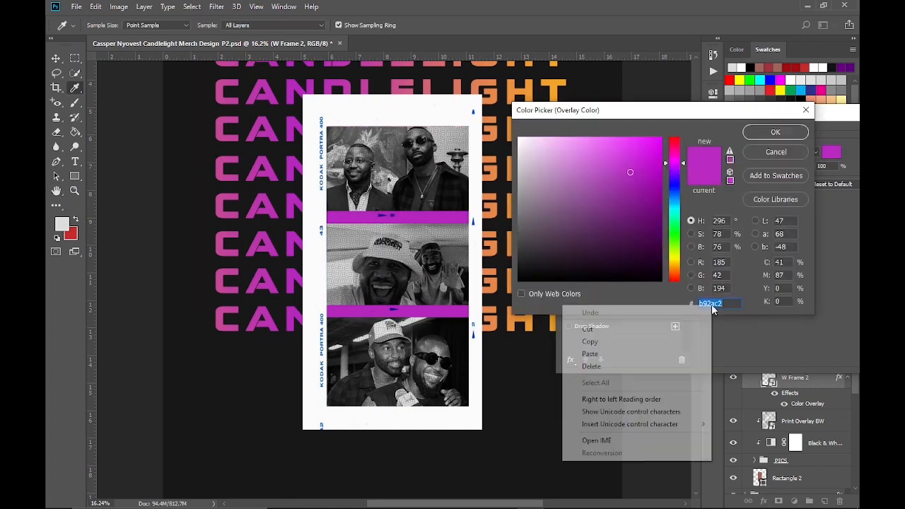
{"action": "left_click", "coordinate": [590, 353]}
{"action": "left_click", "coordinate": [65, 227]}
{"action": "left_click", "coordinate": [453, 200]}
{"action": "left_click", "coordinate": [776, 133]}
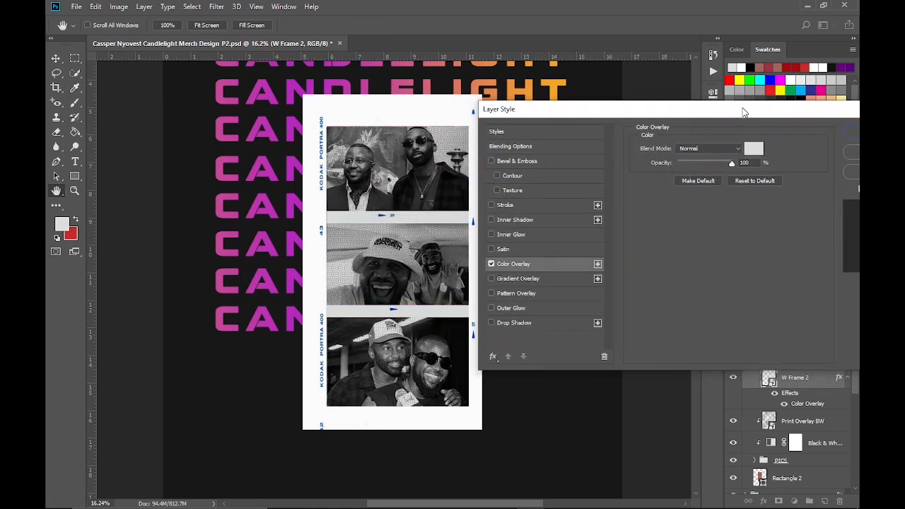
{"action": "key", "text": "Return"}
Apply the same light grey Color Overlay to W Frame 1
{"action": "right_click", "coordinate": [800, 290]}
{"action": "left_click", "coordinate": [573, 90]}
{"action": "left_click_drag", "start_coordinate": [370, 78], "coordinate": [633, 94]}
{"action": "left_click", "coordinate": [529, 249]}
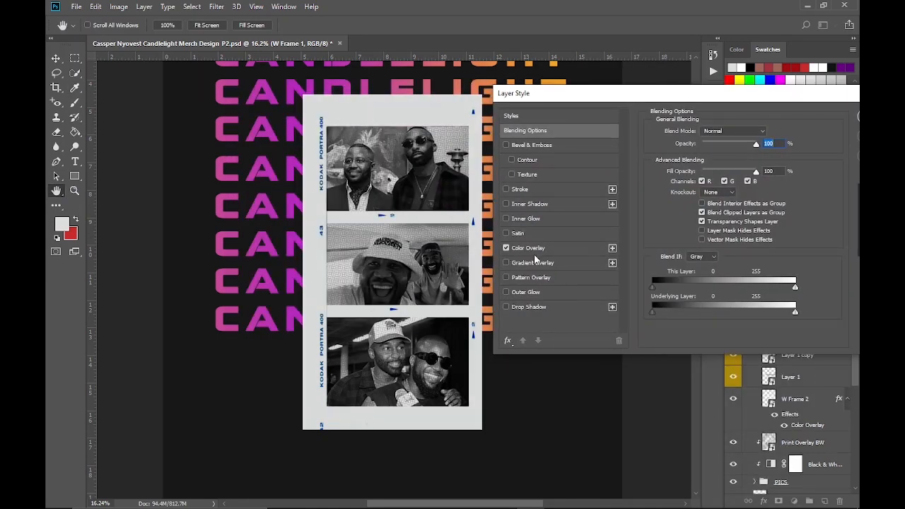
{"action": "left_click", "coordinate": [534, 250]}
{"action": "left_click", "coordinate": [769, 130]}
{"action": "key", "text": "Return"}
{"action": "key", "text": "Return"}
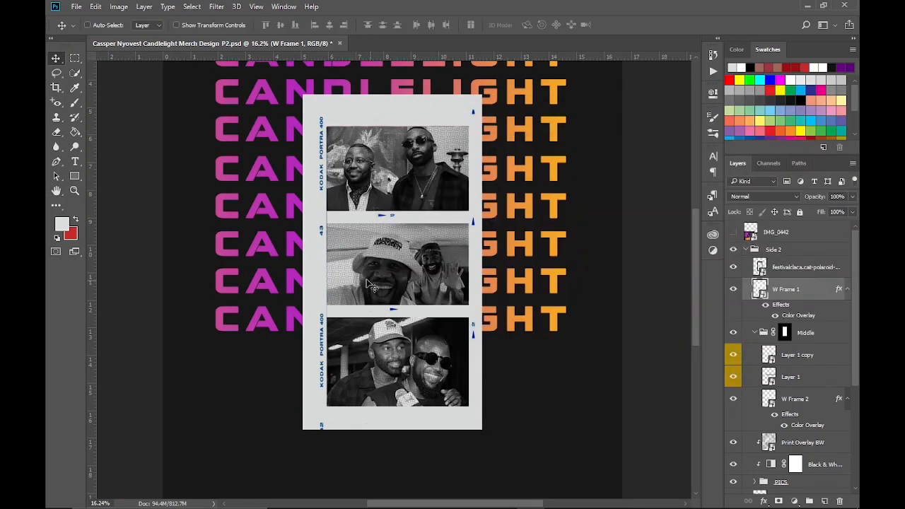
Compare the frame with and without its Color Overlay, and hide the overlays on W Frame 1 and W Frame 2
{"action": "scroll", "coordinate": [369, 283], "scroll_direction": "down", "scroll_amount": 3}
{"action": "left_click", "coordinate": [776, 315]}
{"action": "left_click", "coordinate": [776, 316]}
{"action": "left_click", "coordinate": [776, 316]}
{"action": "left_click", "coordinate": [785, 426]}
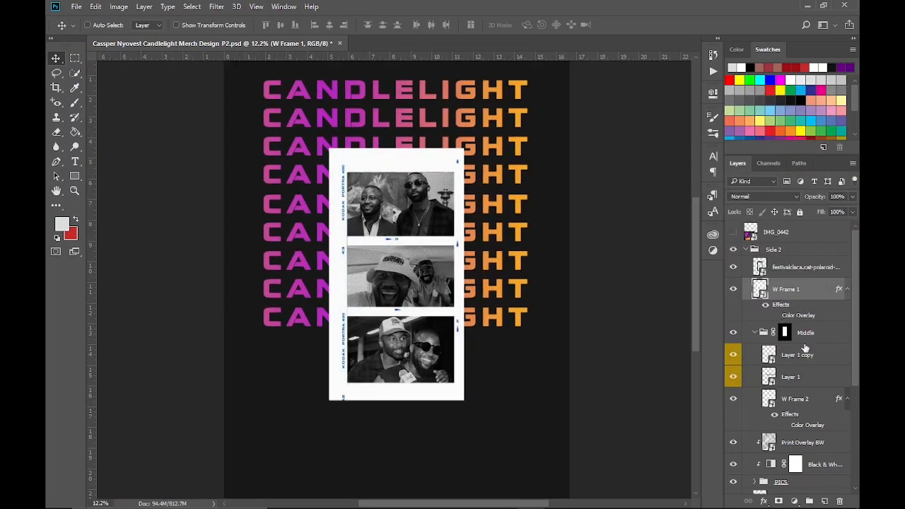
Duplicate the Print Overlay BW layer and move the copy directly above W Frame 2 to texture that frame
{"action": "scroll", "coordinate": [805, 348], "scroll_direction": "down", "scroll_amount": 3}
{"action": "left_click", "coordinate": [802, 376]}
{"action": "right_click", "coordinate": [817, 376]}
{"action": "left_click", "coordinate": [608, 105]}
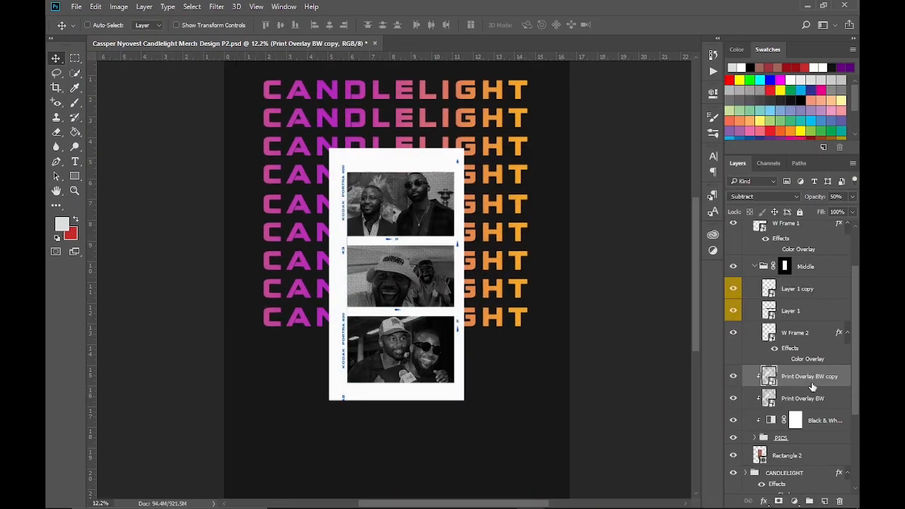
{"action": "left_click_drag", "start_coordinate": [813, 387], "coordinate": [801, 341]}
{"action": "scroll", "coordinate": [785, 368], "scroll_direction": "up", "scroll_amount": 3}
Duplicate the print overlay again, clip the copy to W Frame 1, and lower the frame overlays' Fill to 18%
{"action": "right_click", "coordinate": [812, 398]}
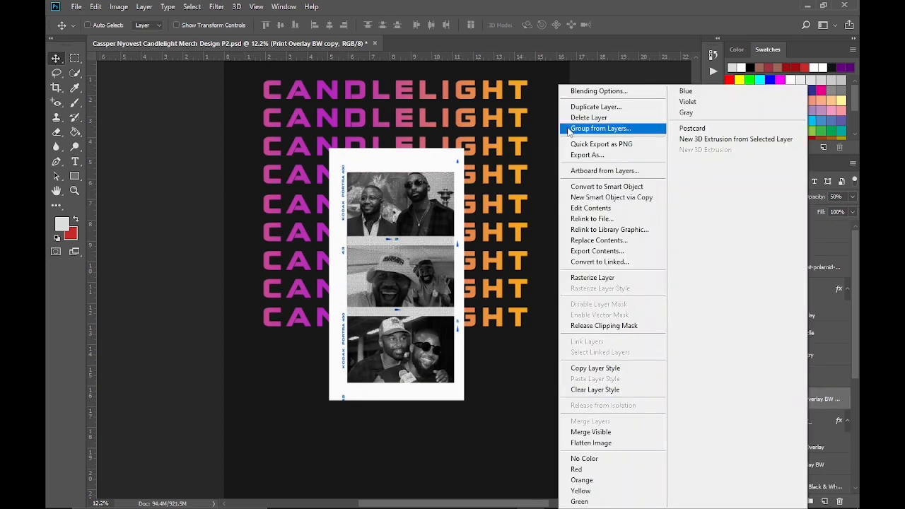
{"action": "left_click", "coordinate": [580, 107]}
{"action": "key", "text": "Return"}
{"action": "left_click_drag", "start_coordinate": [812, 398], "coordinate": [805, 280]}
{"action": "left_click", "coordinate": [792, 299], "text": "alt"}
{"action": "left_click_drag", "start_coordinate": [845, 225], "coordinate": [809, 229]}
{"action": "scroll", "coordinate": [407, 180], "scroll_direction": "up", "scroll_amount": 2}
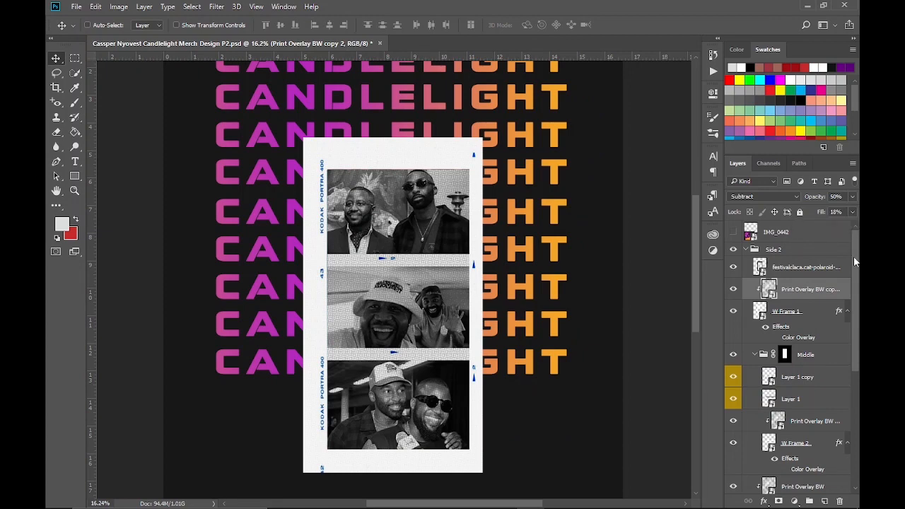
Color-label W Frame 1, W Frame 2 and their clipped print overlays violet, and collapse the Side 2 group
{"action": "scroll", "coordinate": [853, 261], "scroll_direction": "down", "scroll_amount": 3}
{"action": "left_click", "coordinate": [815, 352]}
{"action": "scroll", "coordinate": [433, 332], "scroll_direction": "down", "scroll_amount": 1}
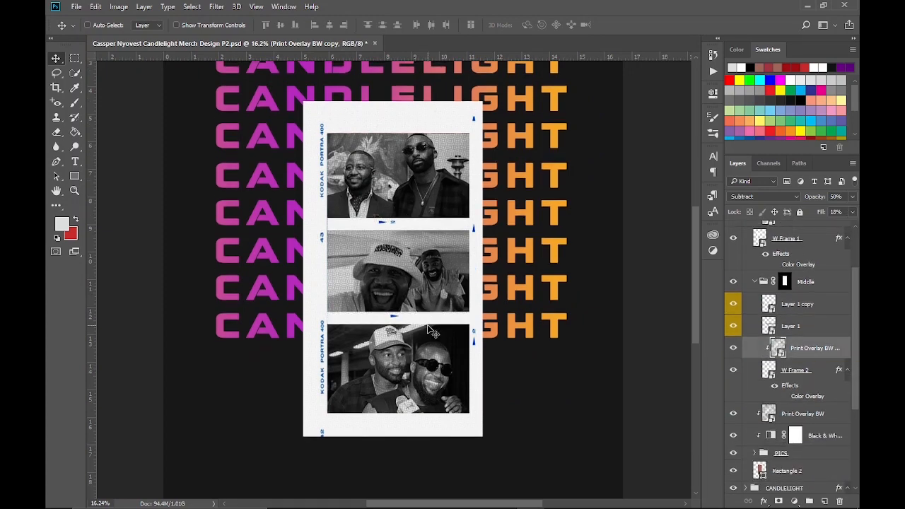
{"action": "scroll", "coordinate": [428, 329], "scroll_direction": "down", "scroll_amount": 4}
{"action": "scroll", "coordinate": [817, 397], "scroll_direction": "up", "scroll_amount": 3}
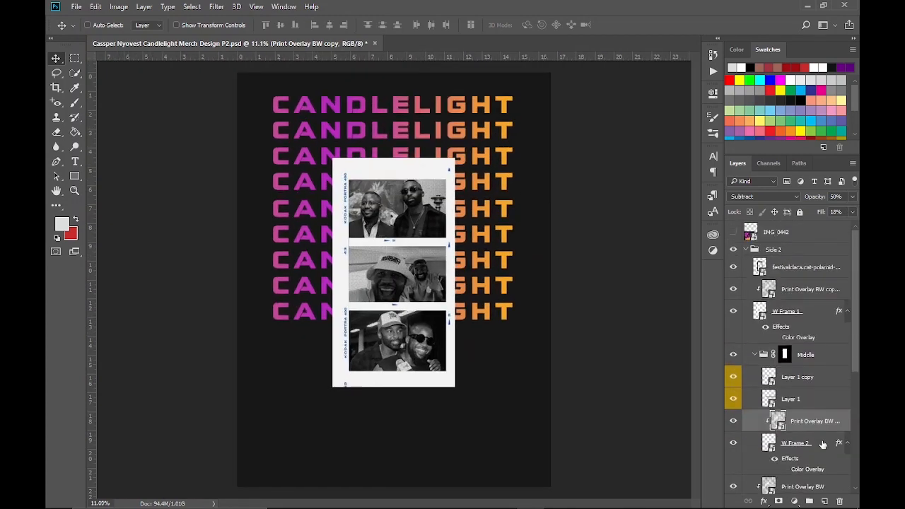
{"action": "left_click", "coordinate": [822, 443], "text": "shift"}
{"action": "right_click", "coordinate": [822, 441]}
{"action": "left_click", "coordinate": [745, 33]}
{"action": "left_click", "coordinate": [805, 311]}
{"action": "left_click", "coordinate": [805, 287], "text": "shift"}
{"action": "right_click", "coordinate": [806, 287]}
{"action": "left_click", "coordinate": [735, 103]}
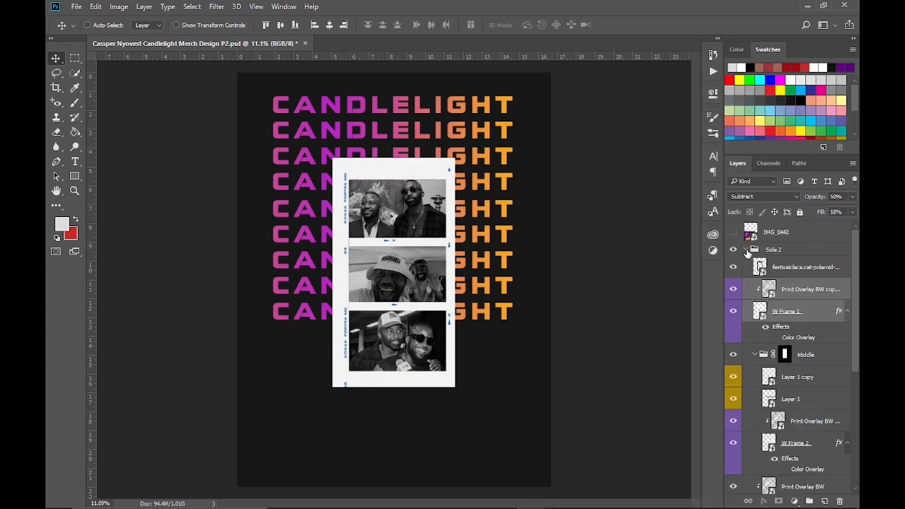
{"action": "left_click", "coordinate": [747, 249]}
{"action": "left_click", "coordinate": [747, 249]}
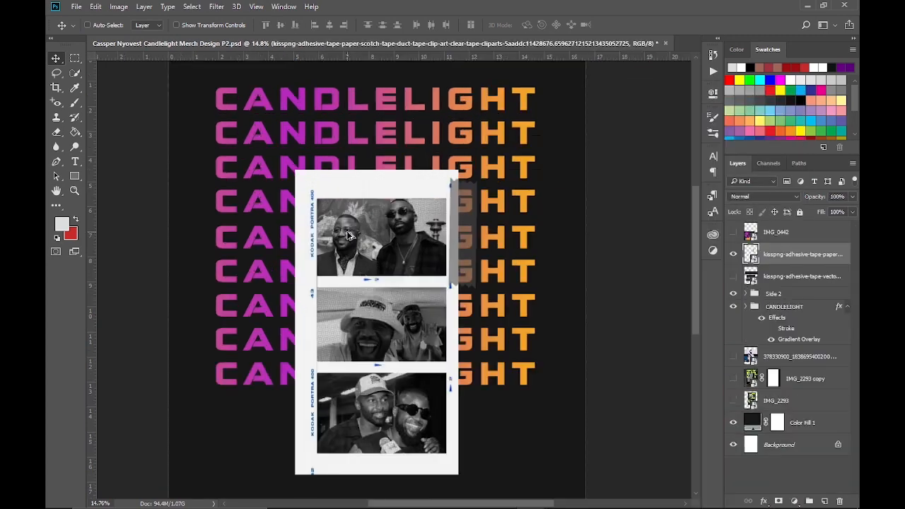
Place the masking tape tilted across the film strip's upper-left corner and hide the clear tape layer
{"action": "left_click_drag", "start_coordinate": [428, 320], "coordinate": [486, 247]}
{"action": "key", "text": "Return"}
{"action": "left_click", "coordinate": [734, 275]}
Duplicate the masking tape, rotate the copy nearly upright, and place it over the film strip's right edge
{"action": "key", "text": "ctrl+j"}
{"action": "key", "text": "ctrl+t"}
{"action": "left_click_drag", "start_coordinate": [548, 222], "coordinate": [527, 190]}
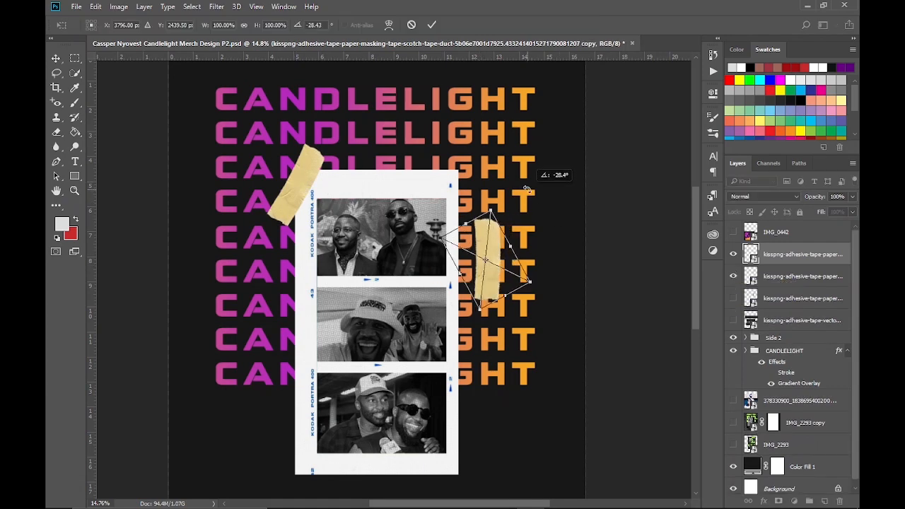
{"action": "left_click_drag", "start_coordinate": [499, 282], "coordinate": [447, 253]}
{"action": "key", "text": "Return"}
{"action": "key", "text": "ctrl+t"}
{"action": "key", "text": "Return"}
Group the tape layers and name the group TAPE
{"action": "left_click", "coordinate": [796, 320], "text": "shift"}
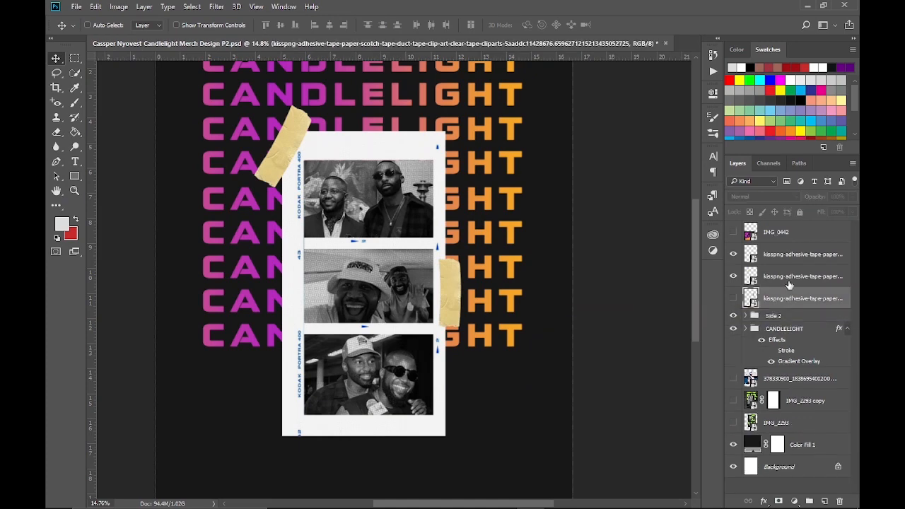
{"action": "key", "text": "ctrl+g"}
{"action": "double_click", "coordinate": [776, 250]}
Clip a Levels adjustment to the TAPE group with a black input level of 50 and 70% opacity
{"action": "left_click", "coordinate": [795, 502]}
{"action": "left_click", "coordinate": [789, 311]}
{"action": "left_click", "coordinate": [615, 282]}
{"action": "mouse_move", "coordinate": [562, 238]}
{"action": "left_mouse_down"}
{"action": "mouse_move", "coordinate": [551, 241]}
{"action": "mouse_move", "coordinate": [561, 240]}
{"action": "left_mouse_up"}
{"action": "left_click_drag", "start_coordinate": [562, 207], "coordinate": [585, 229]}
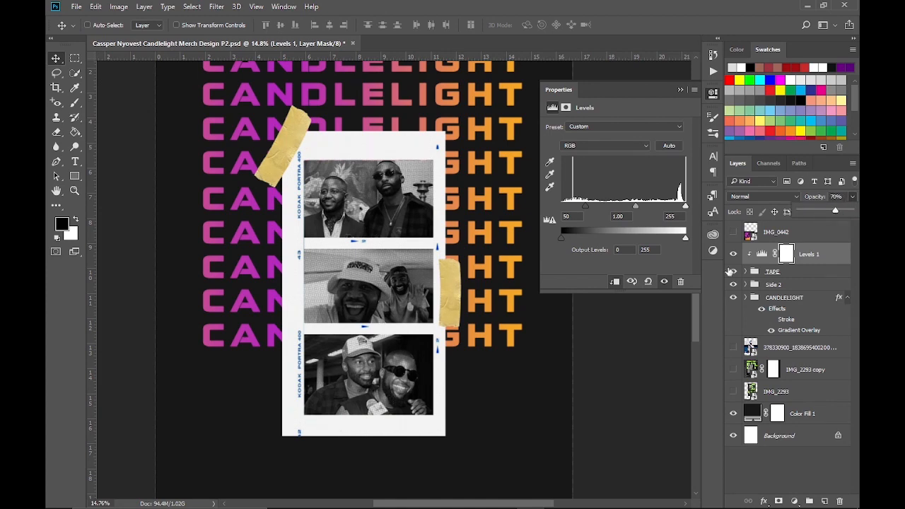
{"action": "left_click_drag", "start_coordinate": [845, 211], "coordinate": [830, 211]}
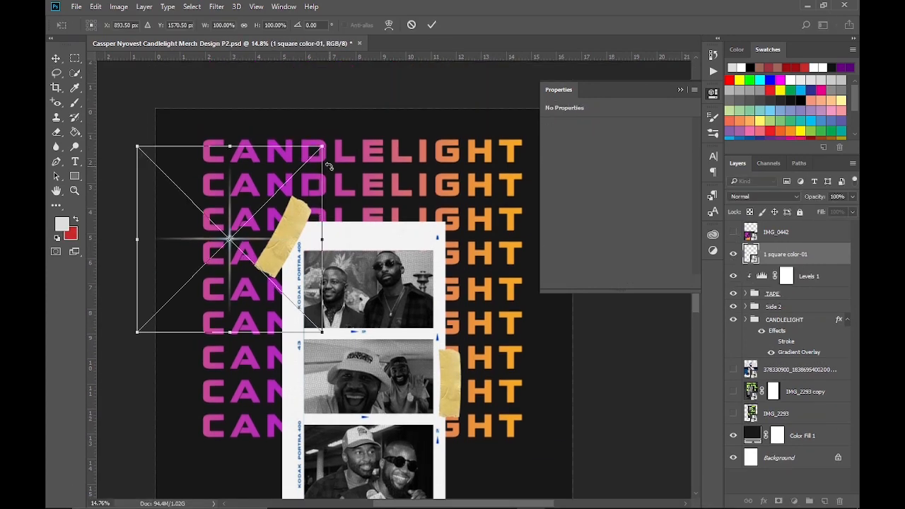
Scale the placed star image to about 35.5% and position it over the C of the second CANDLELIGHT line
{"action": "left_click_drag", "start_coordinate": [135, 145], "coordinate": [182, 186]}
{"action": "key", "text": "Return"}
{"action": "left_click_drag", "start_coordinate": [226, 213], "coordinate": [219, 186]}
{"action": "key", "text": "ctrl+t"}
{"action": "left_click_drag", "start_coordinate": [255, 219], "coordinate": [242, 208]}
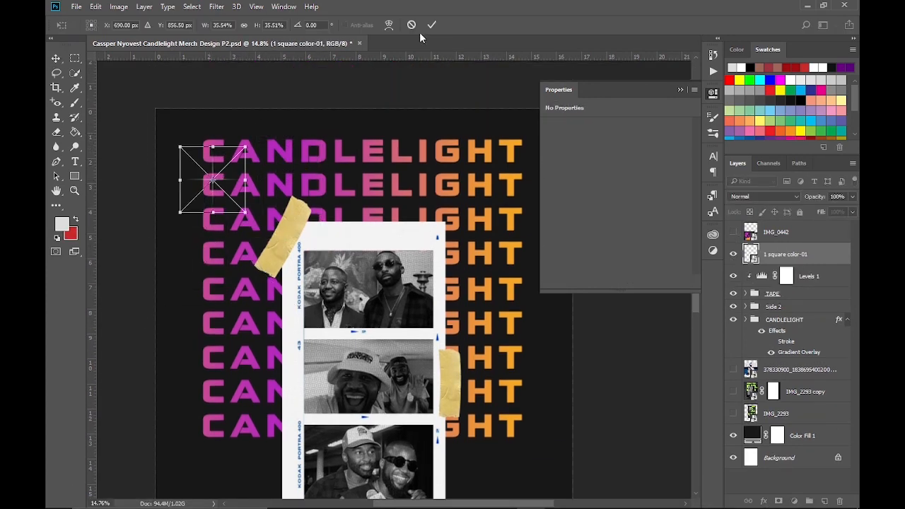
{"action": "left_click", "coordinate": [432, 25]}
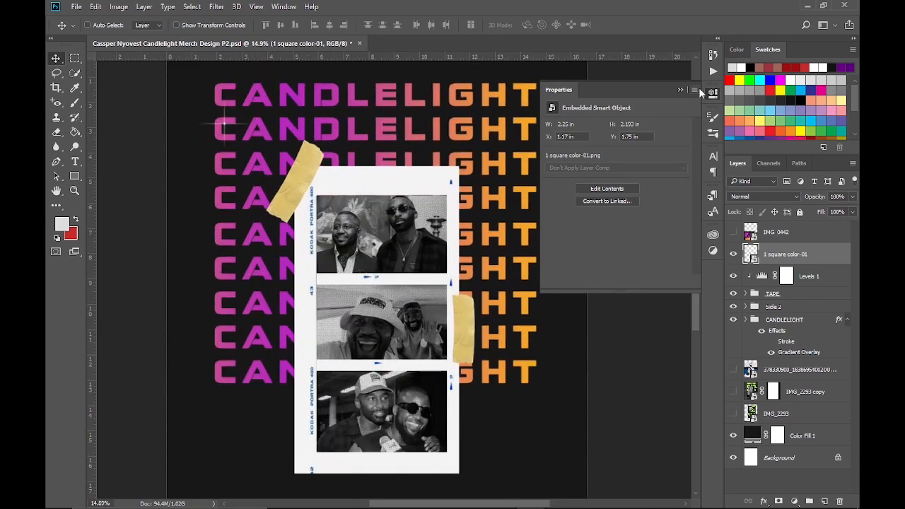
Duplicate the star, then rotate the copy diagonally and shrink it to form an eight-pointed sparkle
{"action": "left_click", "coordinate": [712, 94]}
{"action": "scroll", "coordinate": [331, 174], "scroll_direction": "up", "scroll_amount": 1}
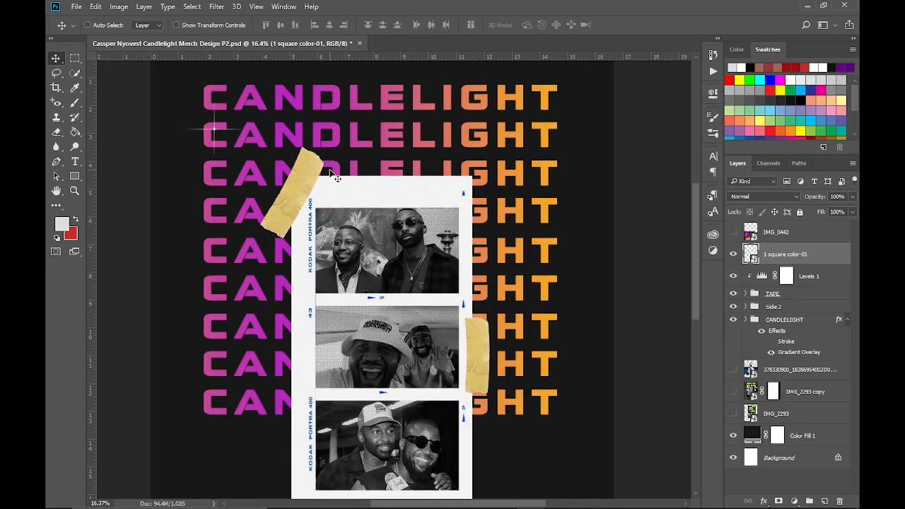
{"action": "scroll", "coordinate": [338, 172], "scroll_direction": "up", "scroll_amount": 1}
{"action": "key", "text": "ctrl+j"}
{"action": "key", "text": "ctrl+t"}
{"action": "left_click_drag", "start_coordinate": [288, 100], "coordinate": [313, 146]}
{"action": "left_click", "coordinate": [432, 26]}
Scale both star layers down together slightly and group them inside a group named Star
{"action": "left_click", "coordinate": [786, 275], "text": "ctrl"}
{"action": "key", "text": "ctrl+t"}
{"action": "key", "text": "Escape"}
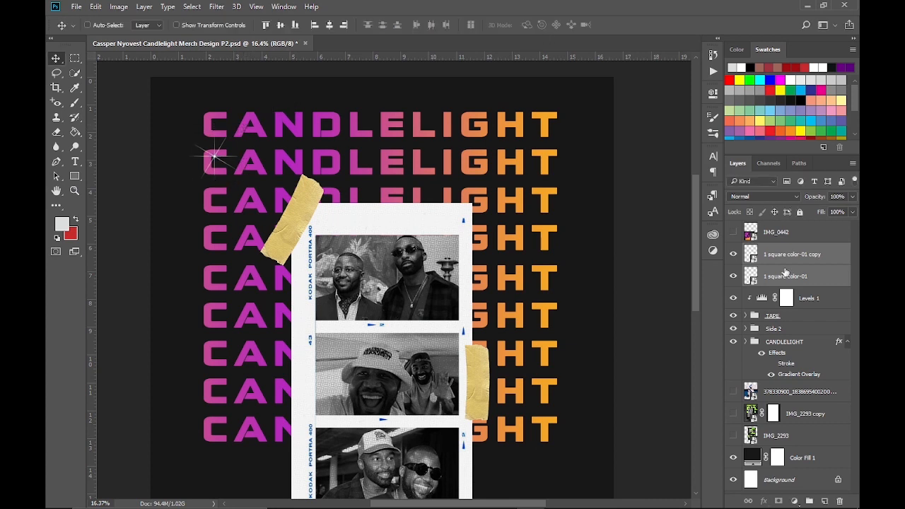
{"action": "key", "text": "ctrl+t"}
{"action": "left_click_drag", "start_coordinate": [239, 130], "coordinate": [232, 136]}
{"action": "key", "text": "Return"}
{"action": "key", "text": "ctrl+g"}
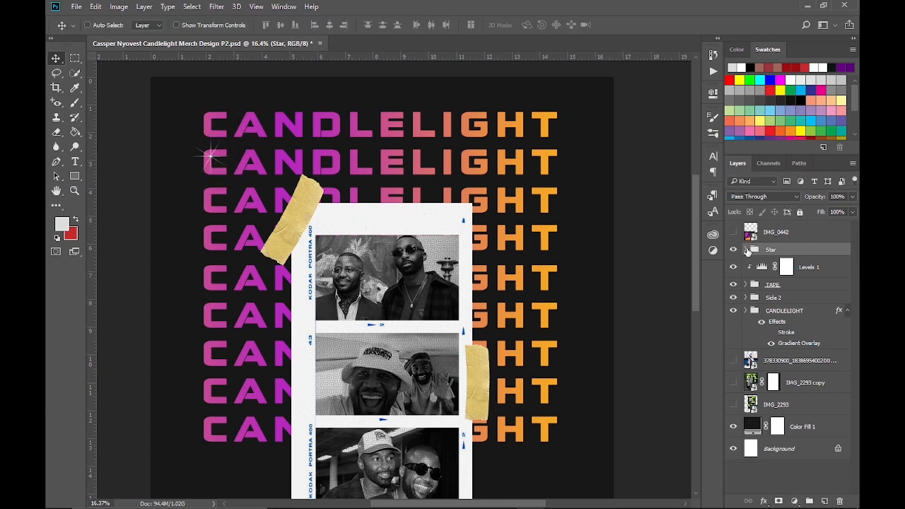
{"action": "left_click", "coordinate": [747, 249]}
Spread eleven copies of the sparkle over the CANDLELIGHT titles on both sides of the film strip
{"action": "left_click_drag", "start_coordinate": [213, 163], "coordinate": [447, 122]}
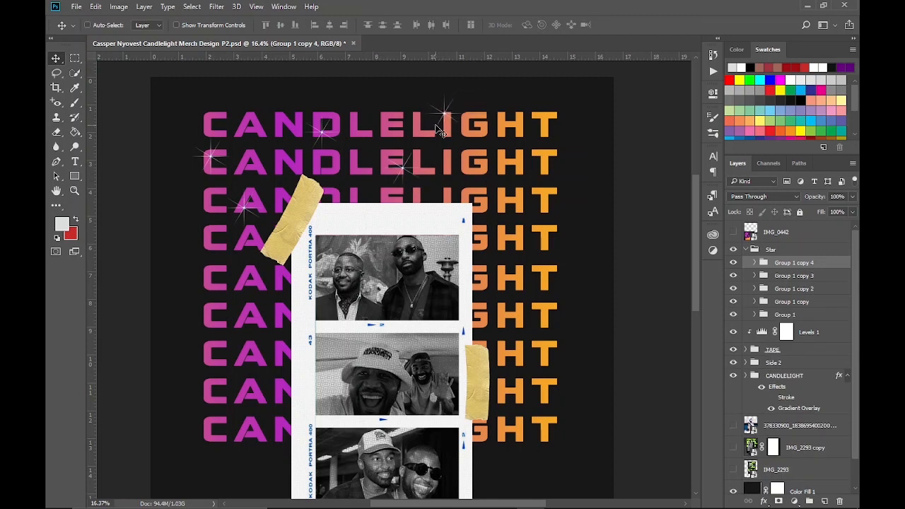
{"action": "key", "text": "ctrl+j"}
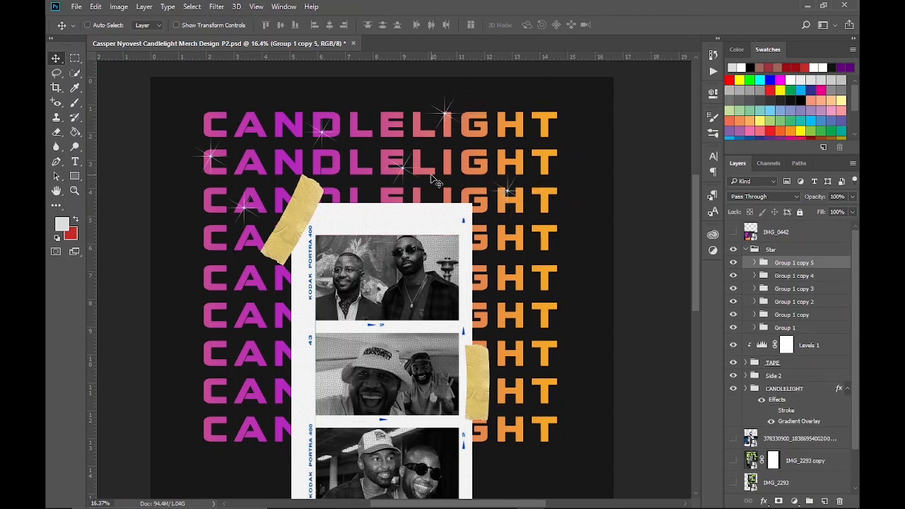
{"action": "left_click_drag", "start_coordinate": [453, 118], "coordinate": [550, 124]}
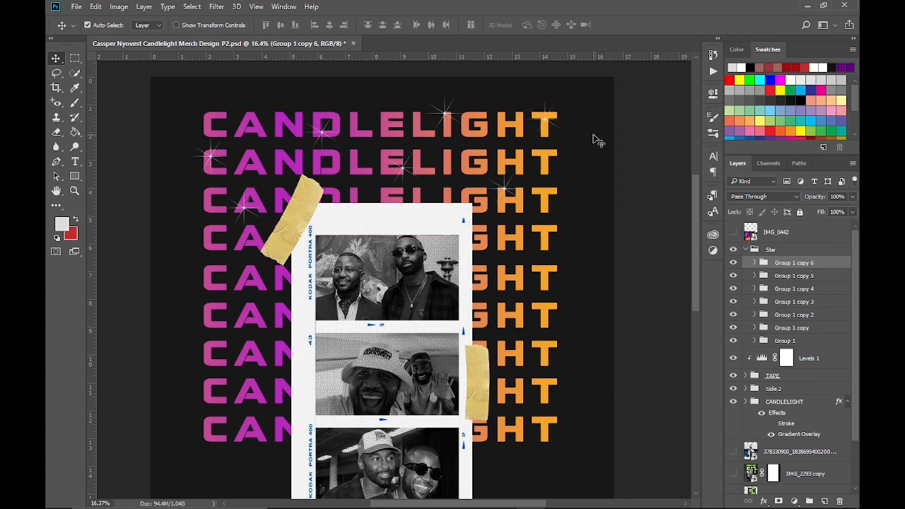
{"action": "left_click_drag", "start_coordinate": [597, 140], "coordinate": [491, 278]}
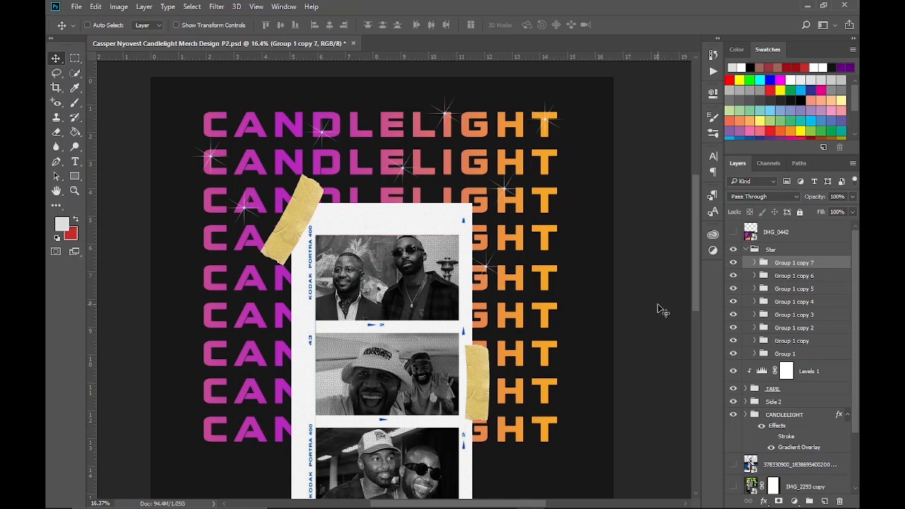
{"action": "left_click_drag", "start_coordinate": [663, 311], "coordinate": [288, 314]}
{"action": "left_click_drag", "start_coordinate": [356, 314], "coordinate": [547, 345]}
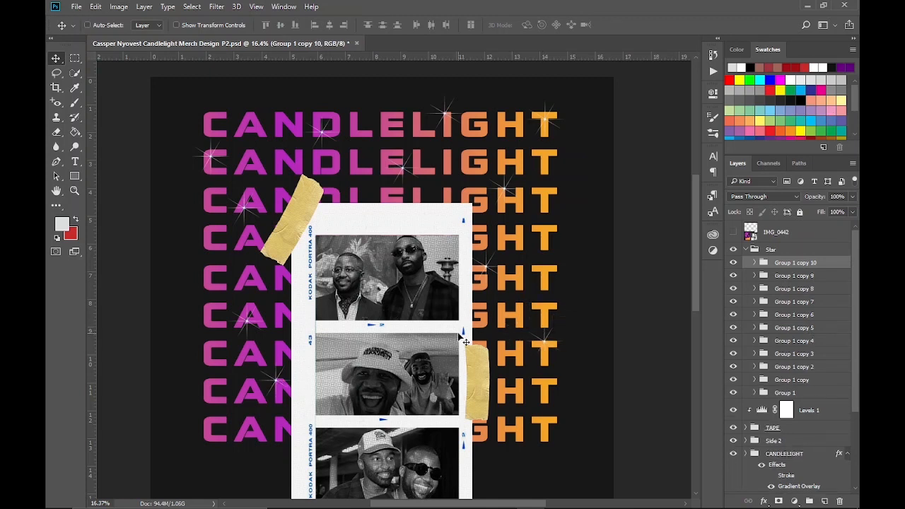
{"action": "left_click_drag", "start_coordinate": [466, 342], "coordinate": [518, 425]}
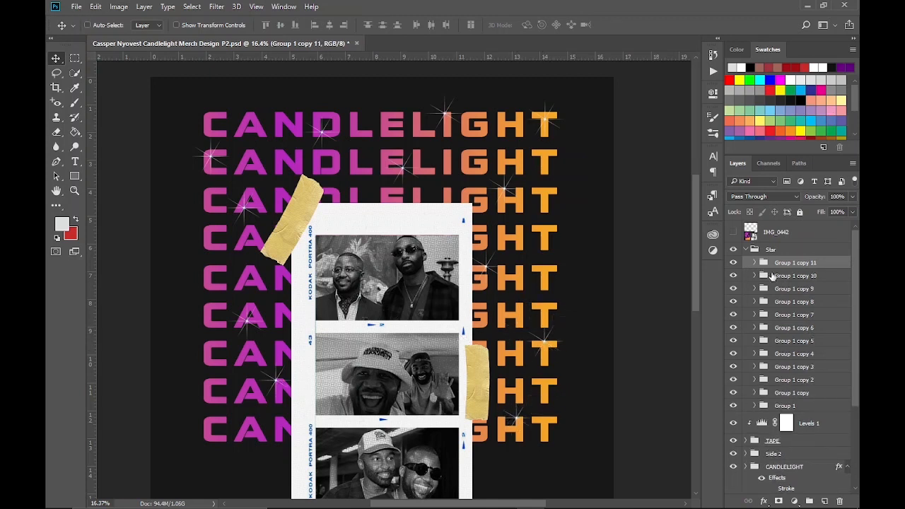
Group all the sparkle groups and duplicate that group twice to intensify the sparkles
{"action": "left_click", "coordinate": [787, 406], "text": "shift"}
{"action": "key", "text": "ctrl+g"}
{"action": "key", "text": "ctrl+j"}
{"action": "key", "text": "ctrl+j"}
Group the two duplicated sparkle groups and set the new group's opacity to 50%
{"action": "left_click", "coordinate": [792, 276], "text": "ctrl"}
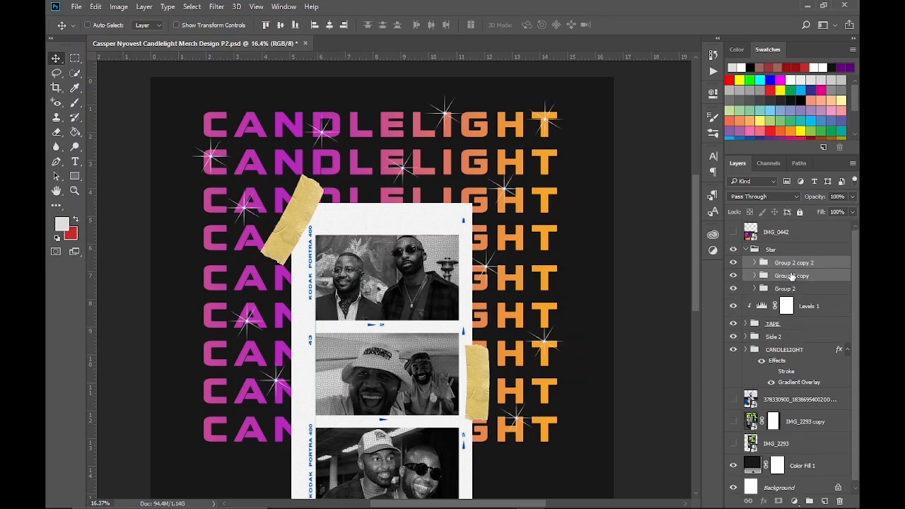
{"action": "key", "text": "ctrl+g"}
{"action": "left_click", "coordinate": [852, 197]}
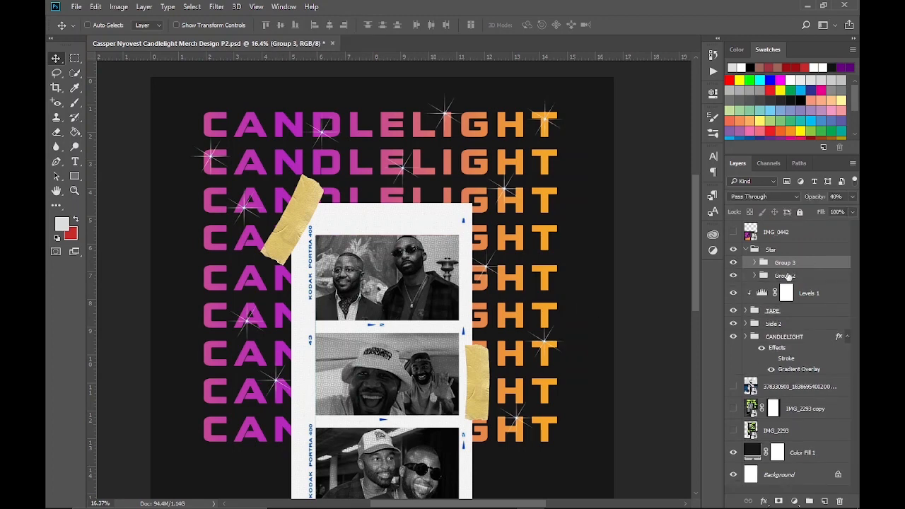
{"action": "scroll", "coordinate": [376, 206], "scroll_direction": "down", "scroll_amount": 3}
{"action": "scroll", "coordinate": [379, 208], "scroll_direction": "down", "scroll_amount": 2}
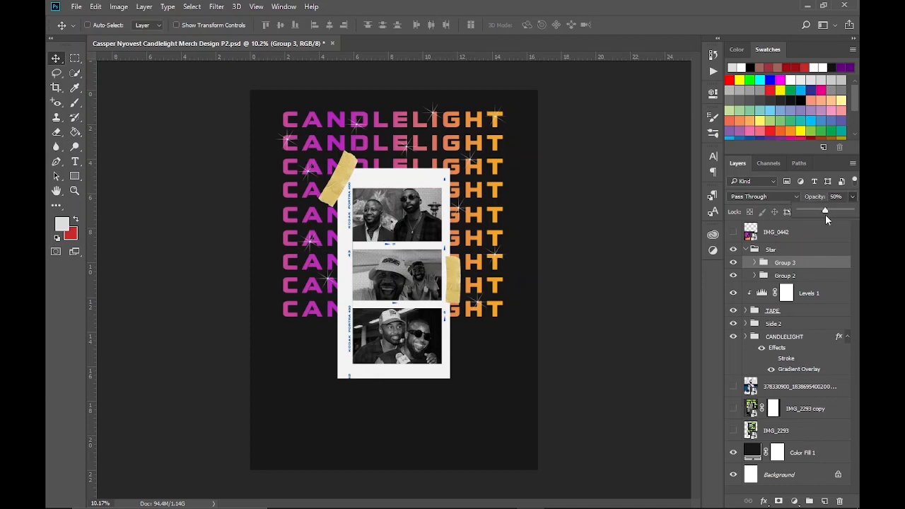
{"action": "left_click", "coordinate": [713, 57]}
{"action": "left_click", "coordinate": [713, 58]}
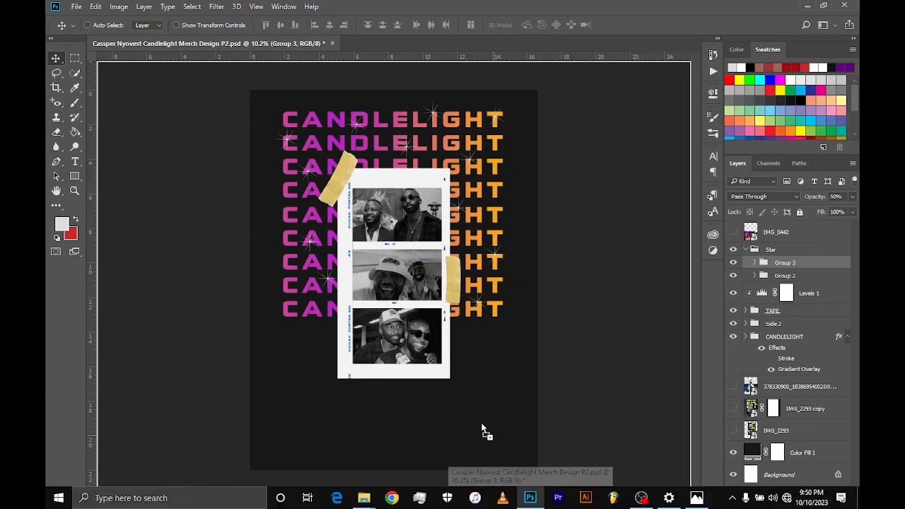
Place the Barcode PNG image and scale it down below the film strip
{"action": "left_click_drag", "start_coordinate": [485, 433], "coordinate": [378, 421]}
{"action": "left_click", "coordinate": [431, 25]}
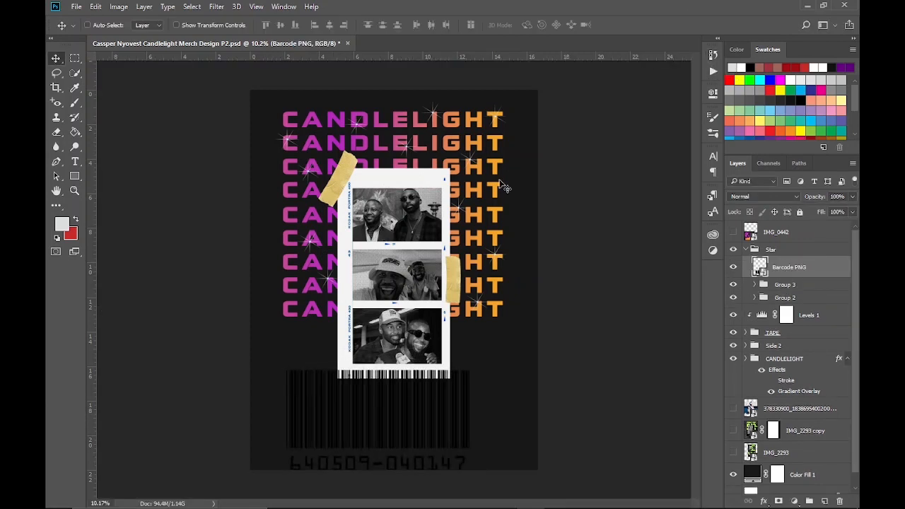
{"action": "key", "text": "ctrl+t"}
{"action": "left_click_drag", "start_coordinate": [481, 360], "coordinate": [423, 395]}
{"action": "left_click", "coordinate": [431, 27]}
Move the Barcode PNG layer above the Star group and center the barcode on the vertical guide
{"action": "key", "text": "ctrl+;"}
{"action": "left_click_drag", "start_coordinate": [781, 268], "coordinate": [779, 242]}
{"action": "left_click", "coordinate": [745, 271]}
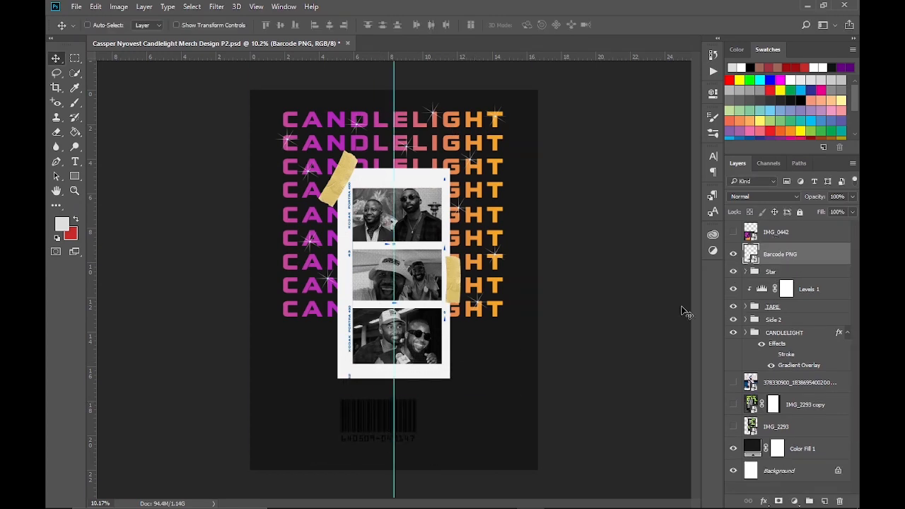
{"action": "key", "text": "ctrl+t"}
{"action": "left_click_drag", "start_coordinate": [389, 425], "coordinate": [404, 436]}
{"action": "left_click", "coordinate": [432, 25]}
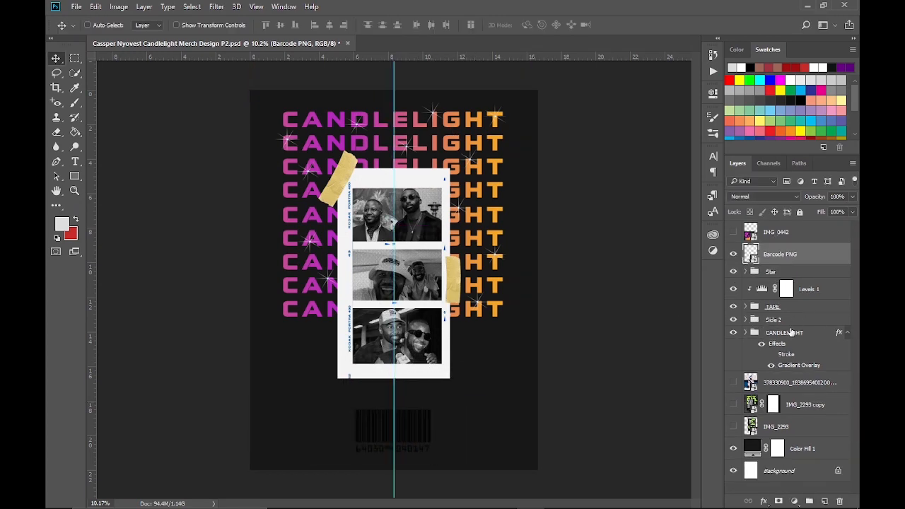
Apply the CANDLELIGHT group's layer style to the barcode and enlarge it slightly, centered below the strip
{"action": "right_click", "coordinate": [834, 333]}
{"action": "left_click", "coordinate": [839, 341]}
{"action": "key", "text": "ctrl+t"}
{"action": "mouse_move", "coordinate": [433, 431]}
{"action": "left_mouse_down"}
{"action": "mouse_move", "coordinate": [457, 433]}
{"action": "mouse_move", "coordinate": [449, 432]}
{"action": "left_mouse_up"}
{"action": "left_click_drag", "start_coordinate": [394, 406], "coordinate": [393, 415]}
{"action": "key", "text": "Return"}
{"action": "key", "text": "ctrl+;"}
{"action": "scroll", "coordinate": [421, 464], "scroll_direction": "up", "scroll_amount": 10}
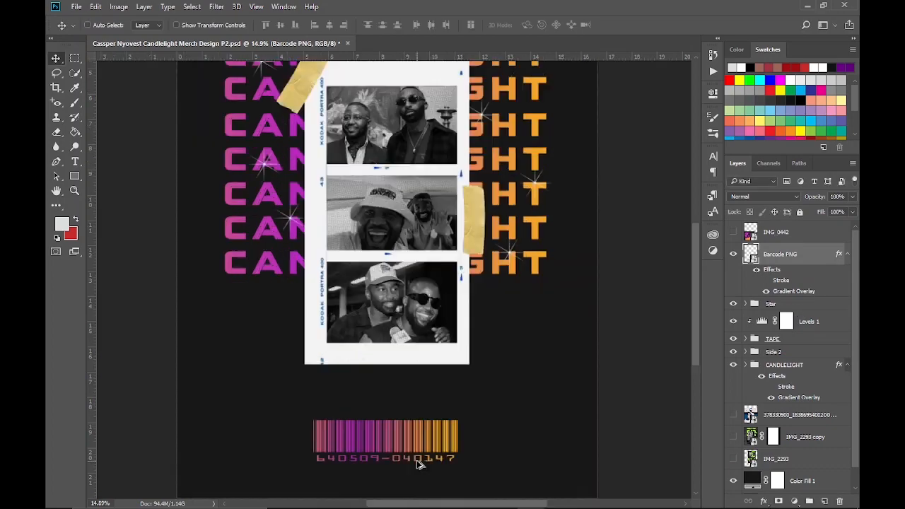
Mask out the row of digits beneath the barcode lines with an inverted layer mask from a rectangular selection
{"action": "scroll", "coordinate": [388, 423], "scroll_direction": "down", "scroll_amount": 10}
{"action": "scroll", "coordinate": [386, 423], "scroll_direction": "up", "scroll_amount": 13}
{"action": "left_click", "coordinate": [75, 60]}
{"action": "left_click_drag", "start_coordinate": [243, 356], "coordinate": [582, 396]}
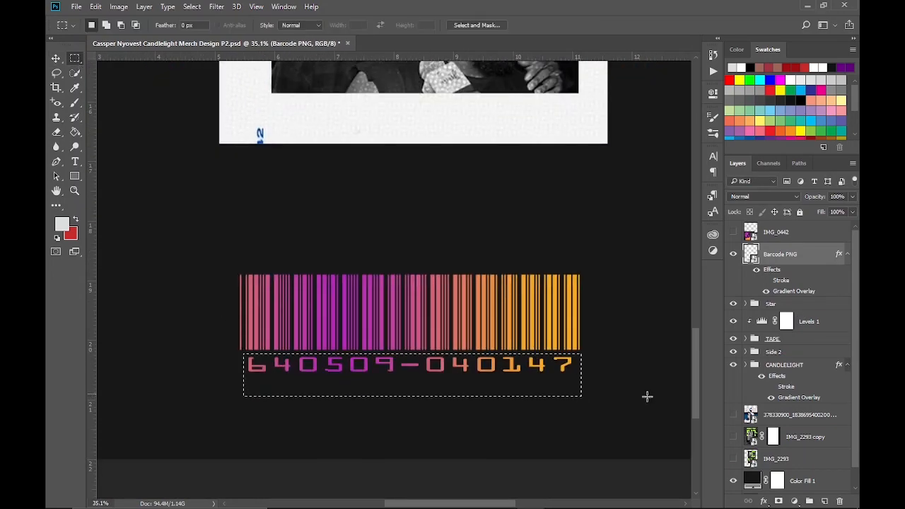
{"action": "left_click", "coordinate": [779, 502]}
{"action": "key", "text": "ctrl+i"}
{"action": "scroll", "coordinate": [256, 285], "scroll_direction": "down", "scroll_amount": 12}
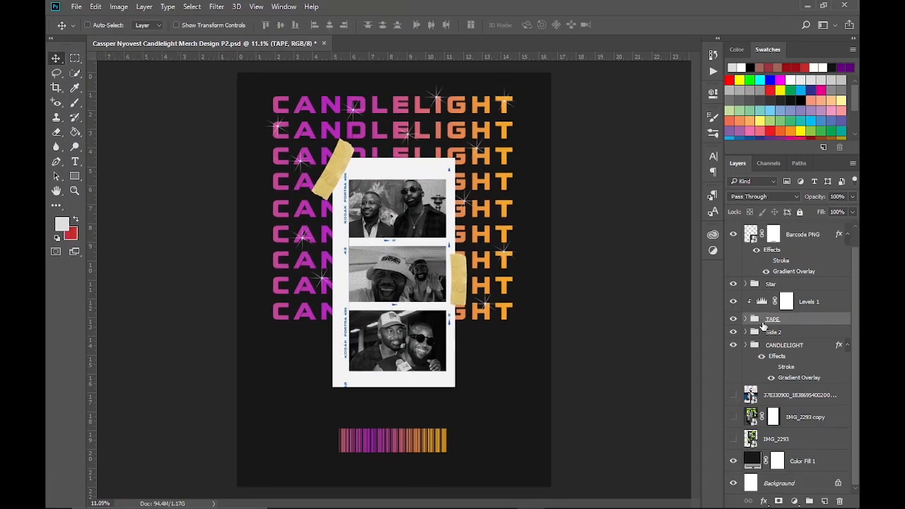
Add a drop shadow to the TAPE group and set its opacity to 23%
{"action": "right_click", "coordinate": [764, 322]}
{"action": "left_click", "coordinate": [659, 128]}
{"action": "left_click_drag", "start_coordinate": [433, 130], "coordinate": [605, 120]}
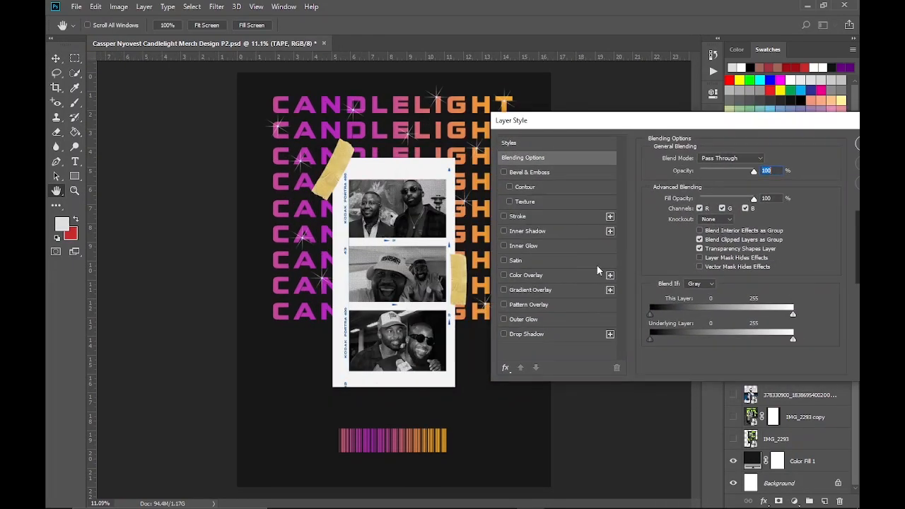
{"action": "left_click", "coordinate": [505, 335]}
{"action": "left_click", "coordinate": [529, 336]}
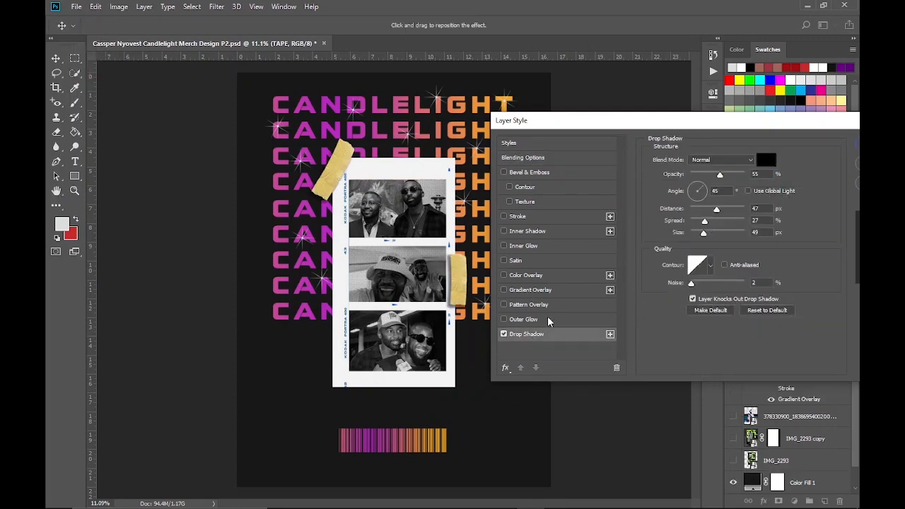
{"action": "left_click_drag", "start_coordinate": [701, 176], "coordinate": [704, 180]}
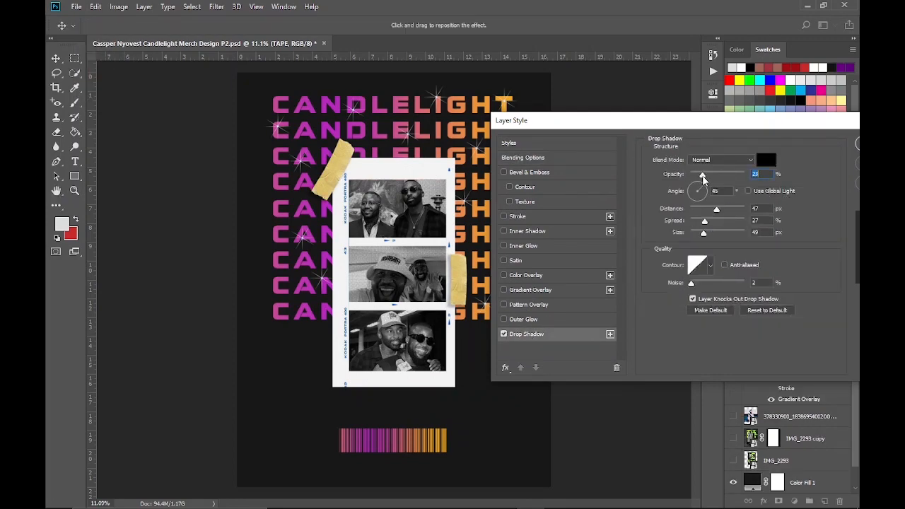
Set the tape shadow's distance to 5 px and apply the layer style
{"action": "left_click_drag", "start_coordinate": [489, 504], "coordinate": [497, 504]}
{"action": "left_click_drag", "start_coordinate": [717, 209], "coordinate": [693, 216]}
{"action": "type", "text": "5"}
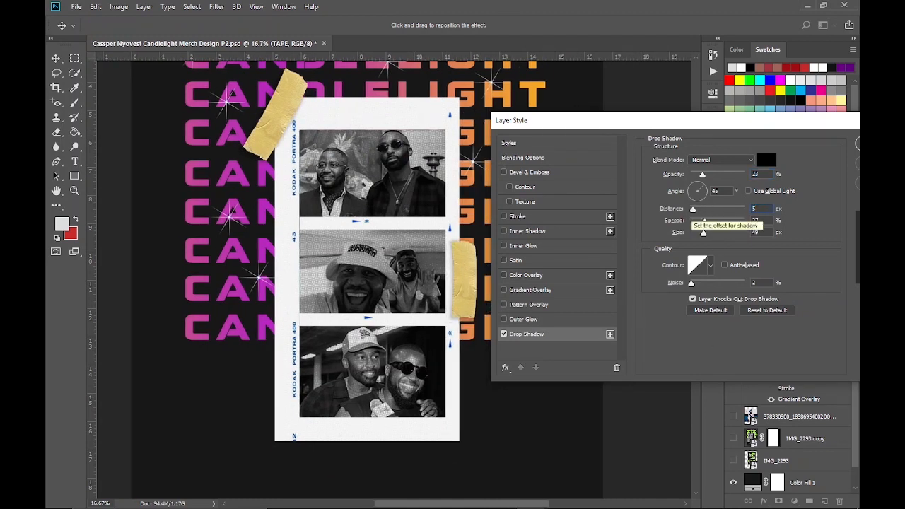
{"action": "mouse_move", "coordinate": [751, 126]}
{"action": "left_mouse_down"}
{"action": "mouse_move", "coordinate": [540, 126]}
{"action": "mouse_move", "coordinate": [752, 127]}
{"action": "left_mouse_up"}
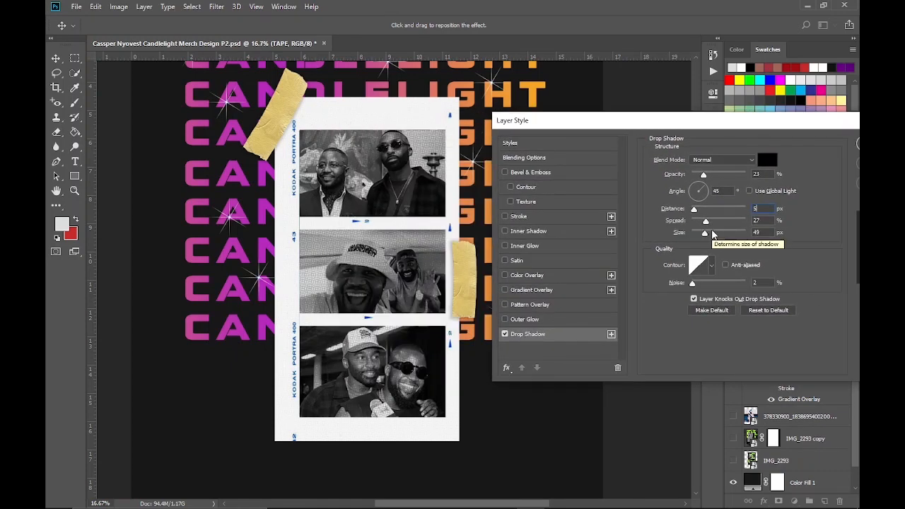
{"action": "key", "text": "Return"}
Add a drop shadow to the Side 2 film strip group with 70% opacity and a size of 81 px
{"action": "scroll", "coordinate": [788, 388], "scroll_direction": "down", "scroll_amount": 1}
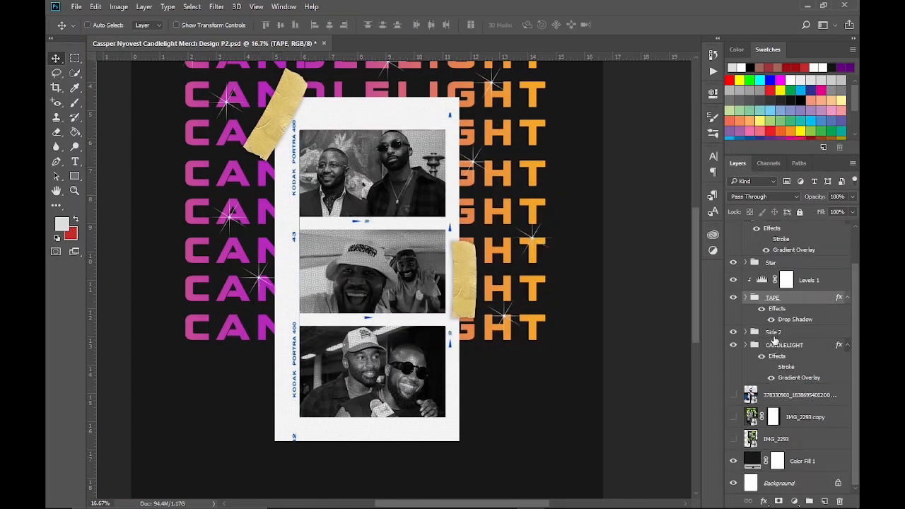
{"action": "right_click", "coordinate": [776, 332]}
{"action": "left_click", "coordinate": [685, 125]}
{"action": "left_click", "coordinate": [539, 347]}
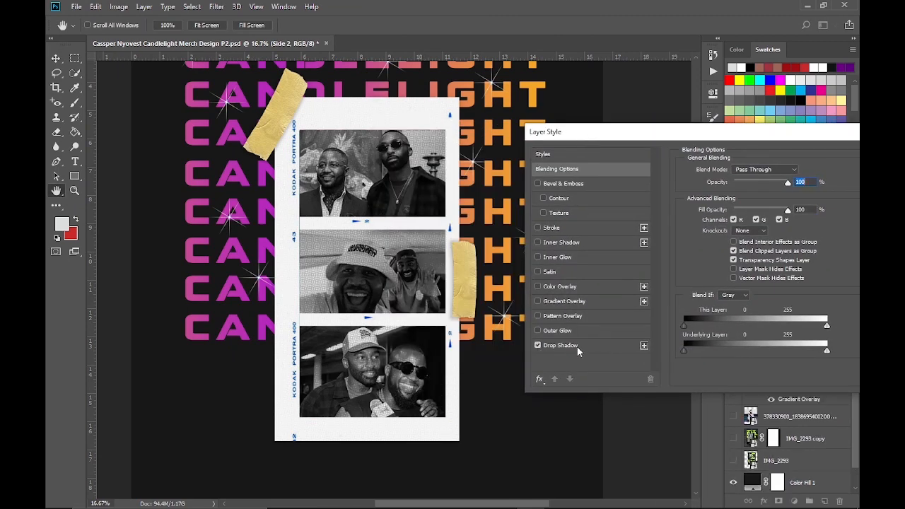
{"action": "left_click", "coordinate": [578, 346]}
{"action": "left_click_drag", "start_coordinate": [738, 186], "coordinate": [762, 187]}
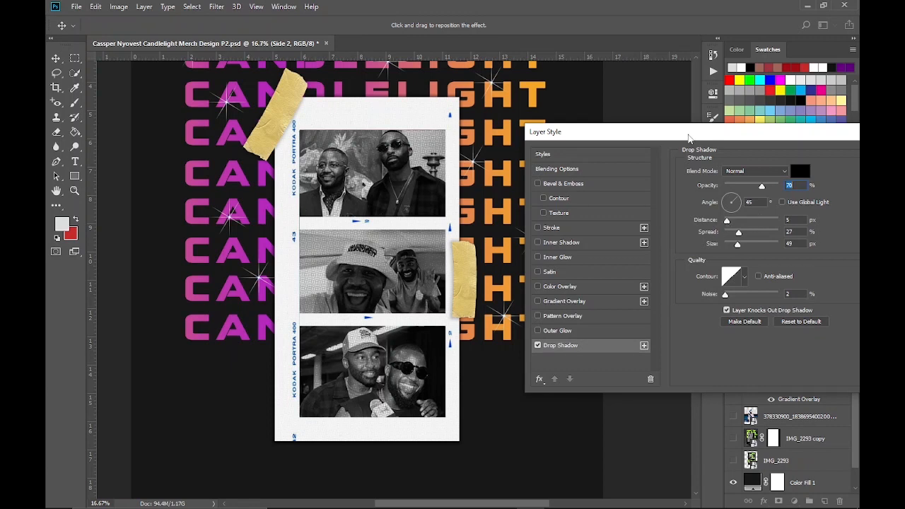
{"action": "left_click_drag", "start_coordinate": [689, 138], "coordinate": [665, 138]}
{"action": "left_click_drag", "start_coordinate": [704, 222], "coordinate": [722, 249]}
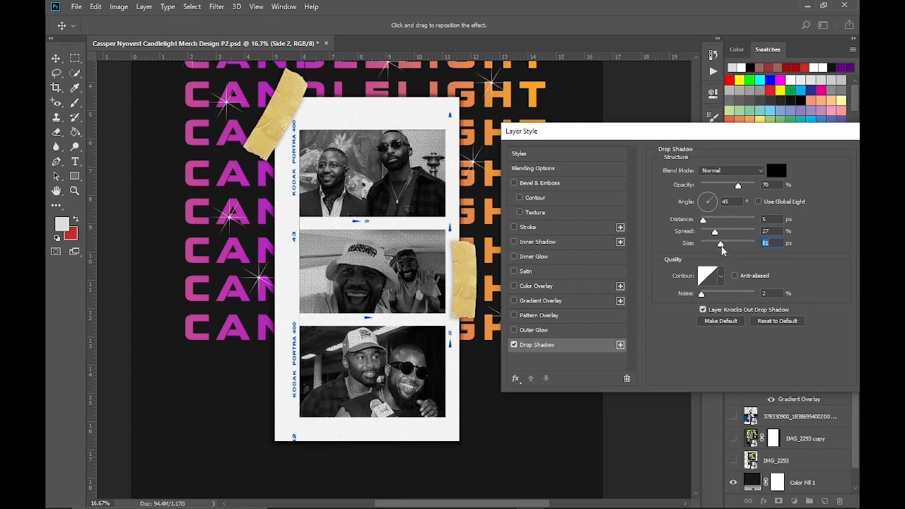
{"action": "left_click_drag", "start_coordinate": [667, 133], "coordinate": [594, 131]}
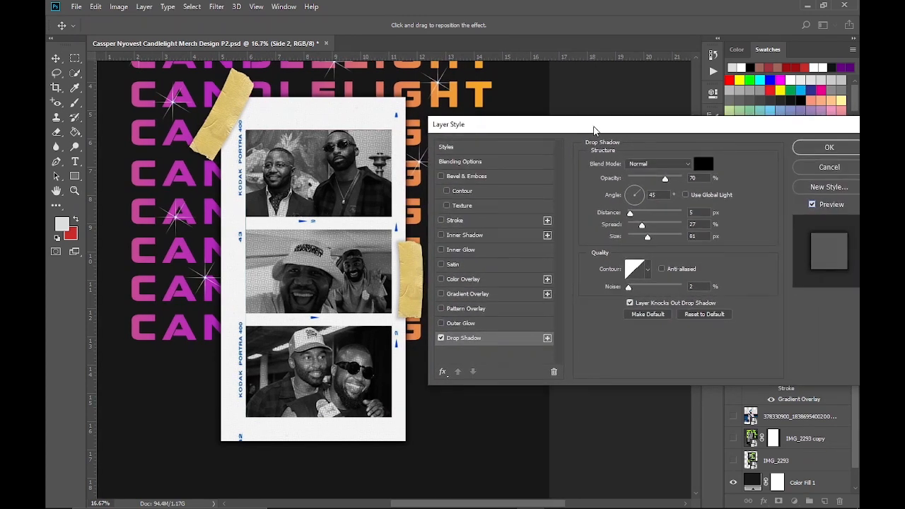
Compare the film strip with and without its drop shadow preview and apply the layer style
{"action": "left_click", "coordinate": [814, 204]}
{"action": "left_click", "coordinate": [814, 204]}
{"action": "left_click", "coordinate": [816, 203]}
{"action": "left_click", "coordinate": [816, 203]}
{"action": "left_click", "coordinate": [815, 205]}
{"action": "left_click", "coordinate": [816, 205]}
{"action": "left_click_drag", "start_coordinate": [755, 131], "coordinate": [592, 125]}
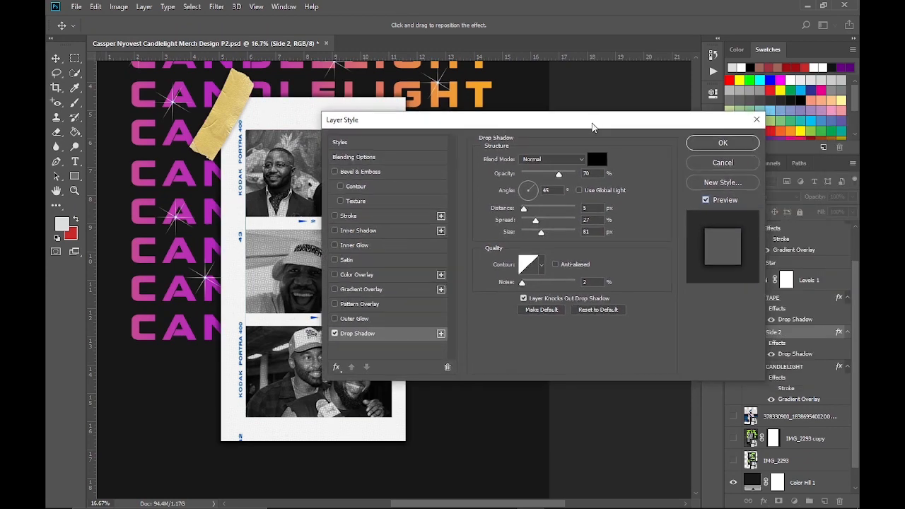
{"action": "key", "text": "Return"}
{"action": "scroll", "coordinate": [388, 187], "scroll_direction": "down", "scroll_amount": 4}
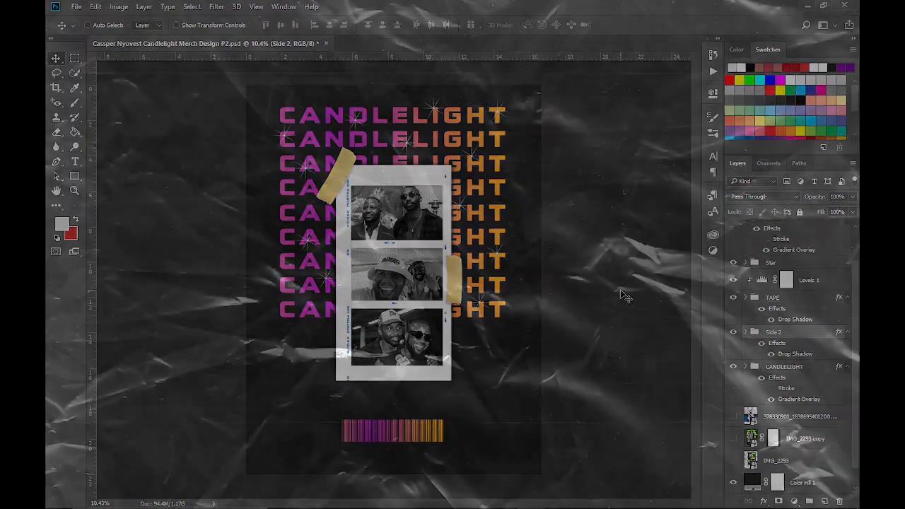